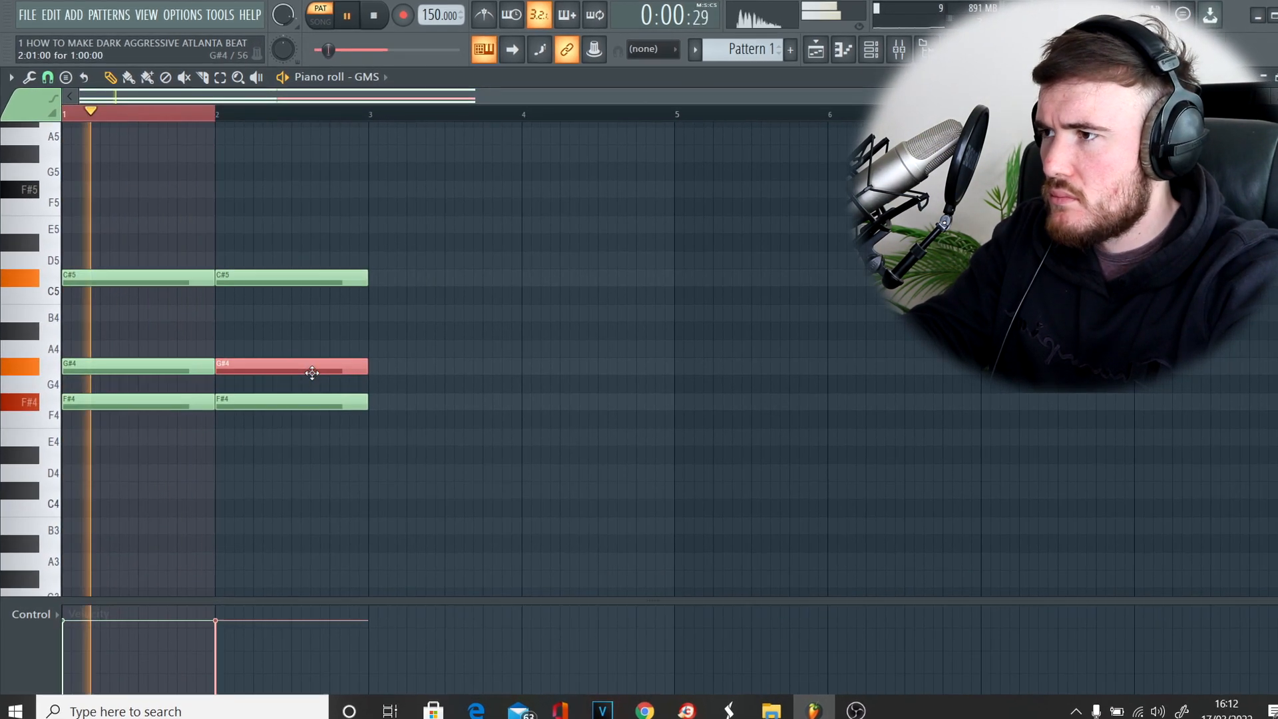
# Raise the second bar's G#4 note to A4 and duplicate the two chord bars into bars 3 and 4.
pyautogui.press('Up')
pyautogui.hotkey('ctrl', 'a')
pyautogui.moveTo(413, 463)
pyautogui.mouseDown()
pyautogui.moveTo(150, 328)
pyautogui.moveTo(100, 193)
pyautogui.mouseUp()
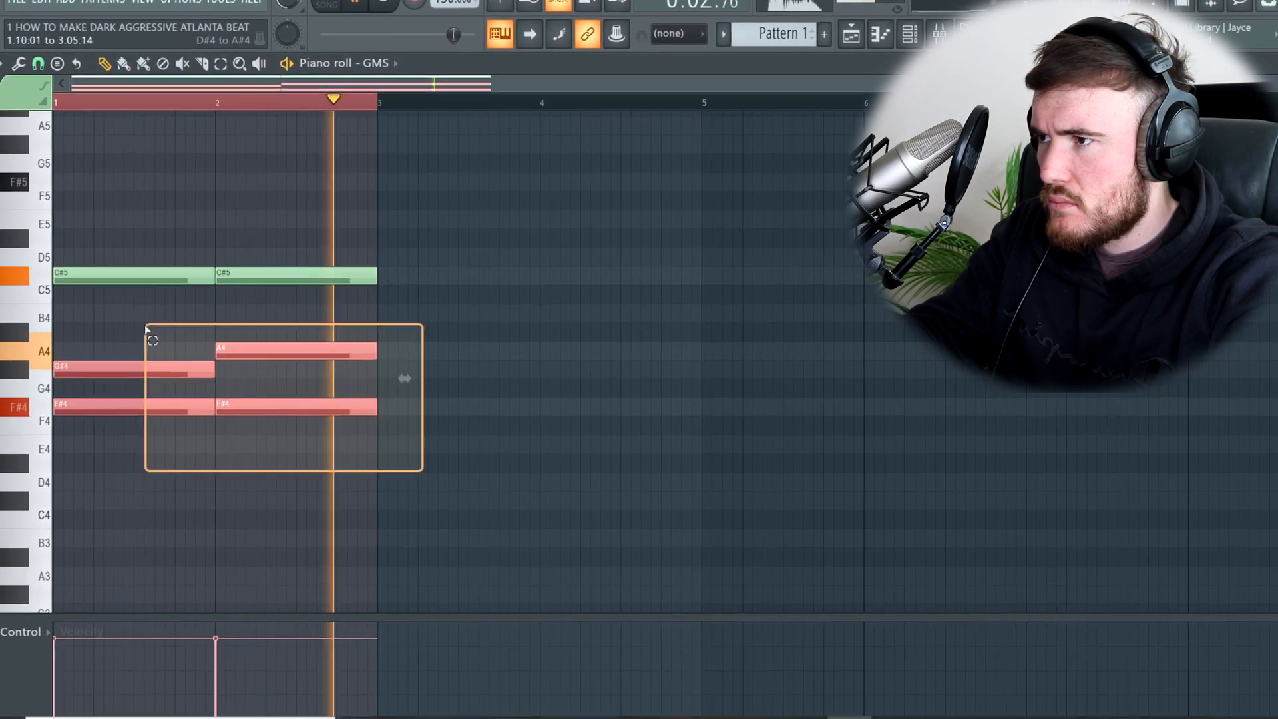
pyautogui.moveTo(80, 274)
pyautogui.mouseDown()
pyautogui.moveTo(400, 240)
pyautogui.moveTo(425, 257)
pyautogui.moveTo(416, 259)
pyautogui.moveTo(457, 318)
pyautogui.mouseUp()
pyautogui.hotkey('ctrl', 'a')
# Raise the top note of bar 4 to D5 and the middle note of bar 3 to A4, leaving bar 3's top note at C#5.
pyautogui.hotkey('shift', 'Up')
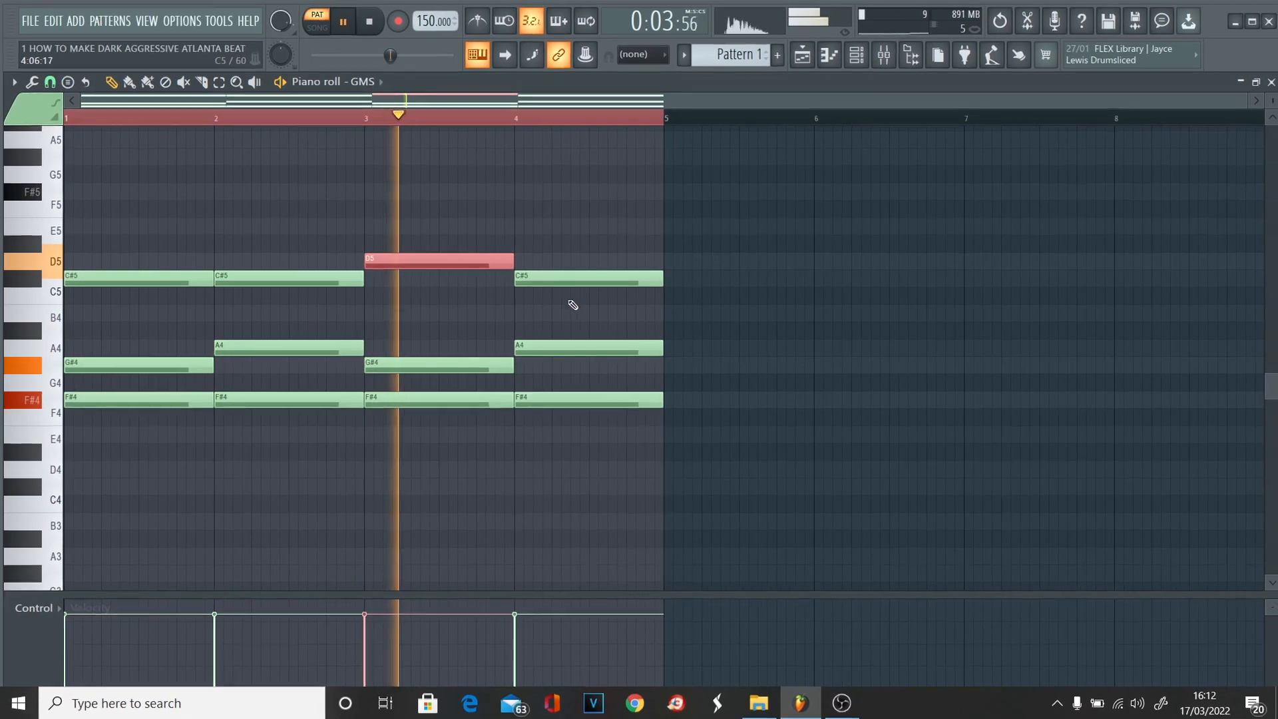
pyautogui.moveTo(573, 305); pyautogui.dragTo(616, 282)
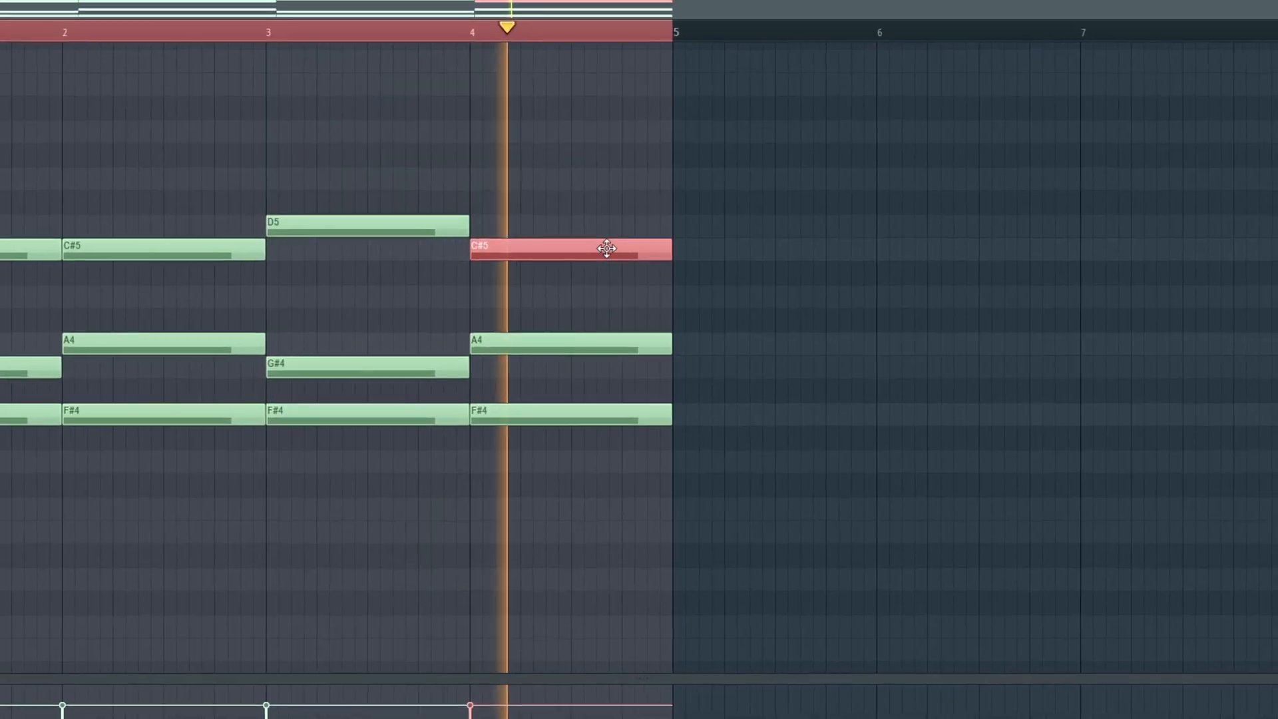
pyautogui.hotkey('shift', 'Up')
pyautogui.click(303, 219)
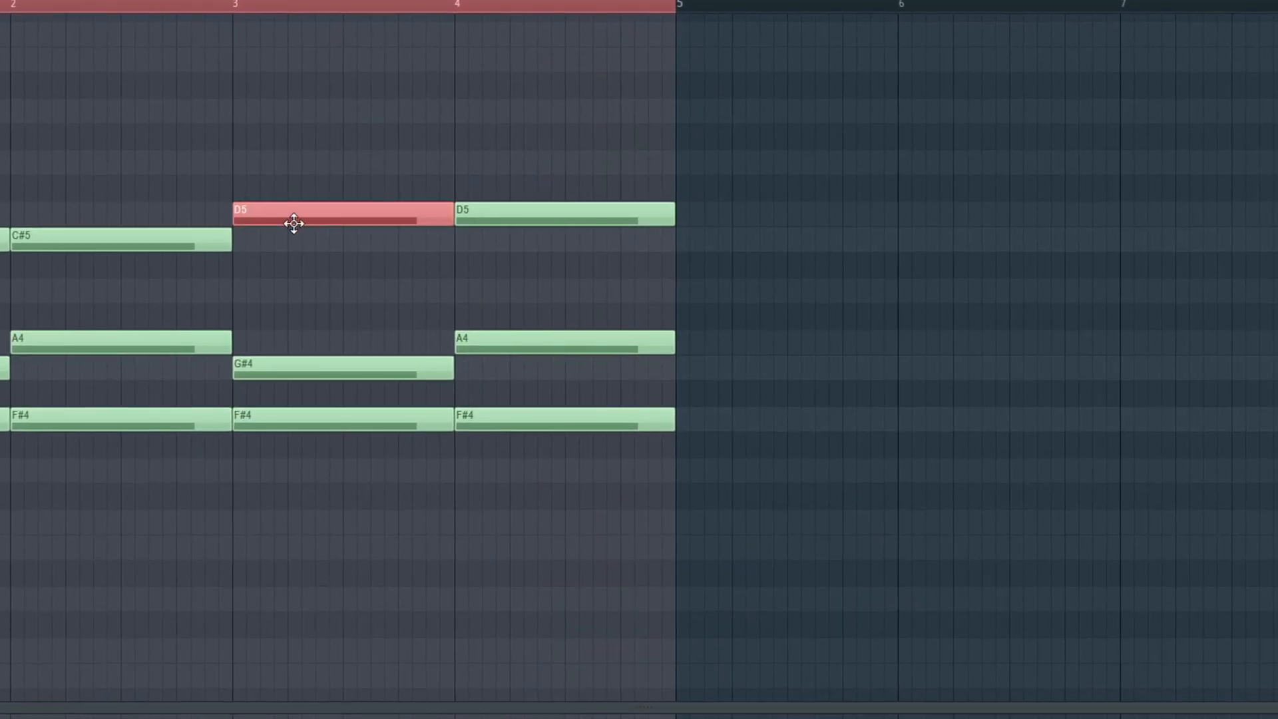
pyautogui.hotkey('shift', 'Down')
pyautogui.click(274, 369)
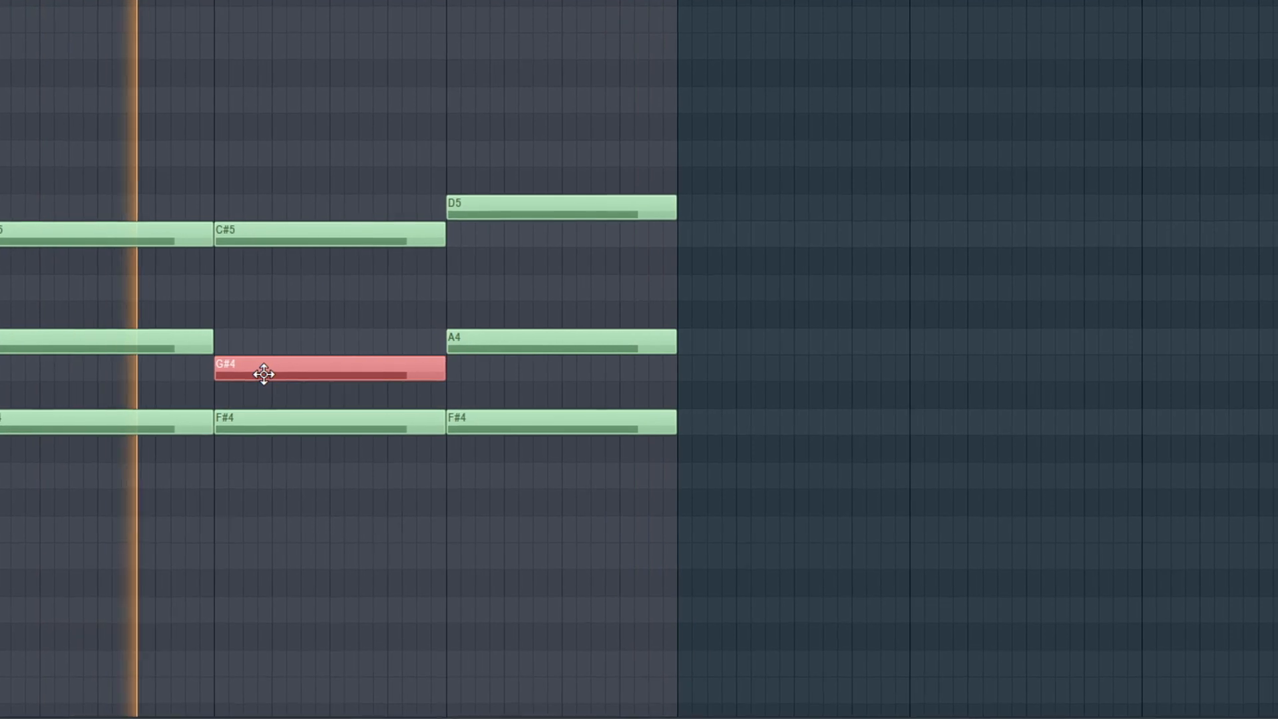
pyautogui.hotkey('shift', 'Up')
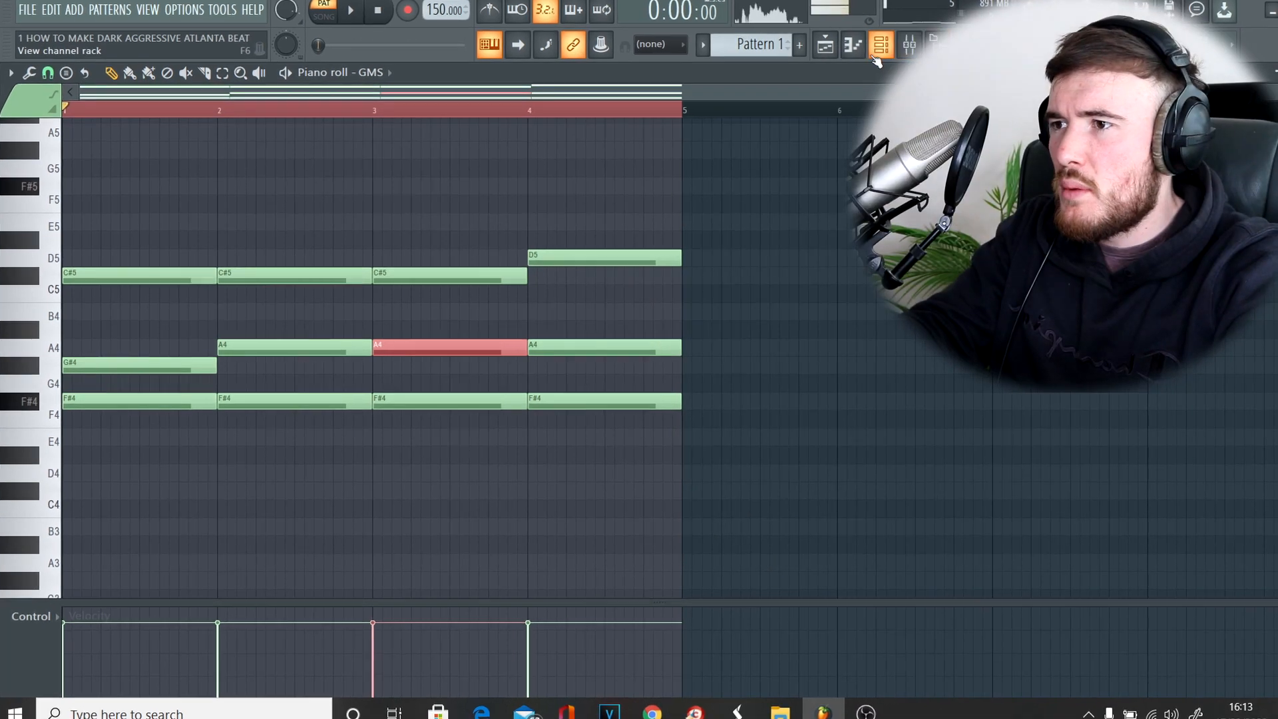
# Duplicate the four-bar chord progression into bars 5 to 8 and check the GMS instrument channel.
pyautogui.hotkey('ctrl', 'a')
pyautogui.hotkey('ctrl', 'b')
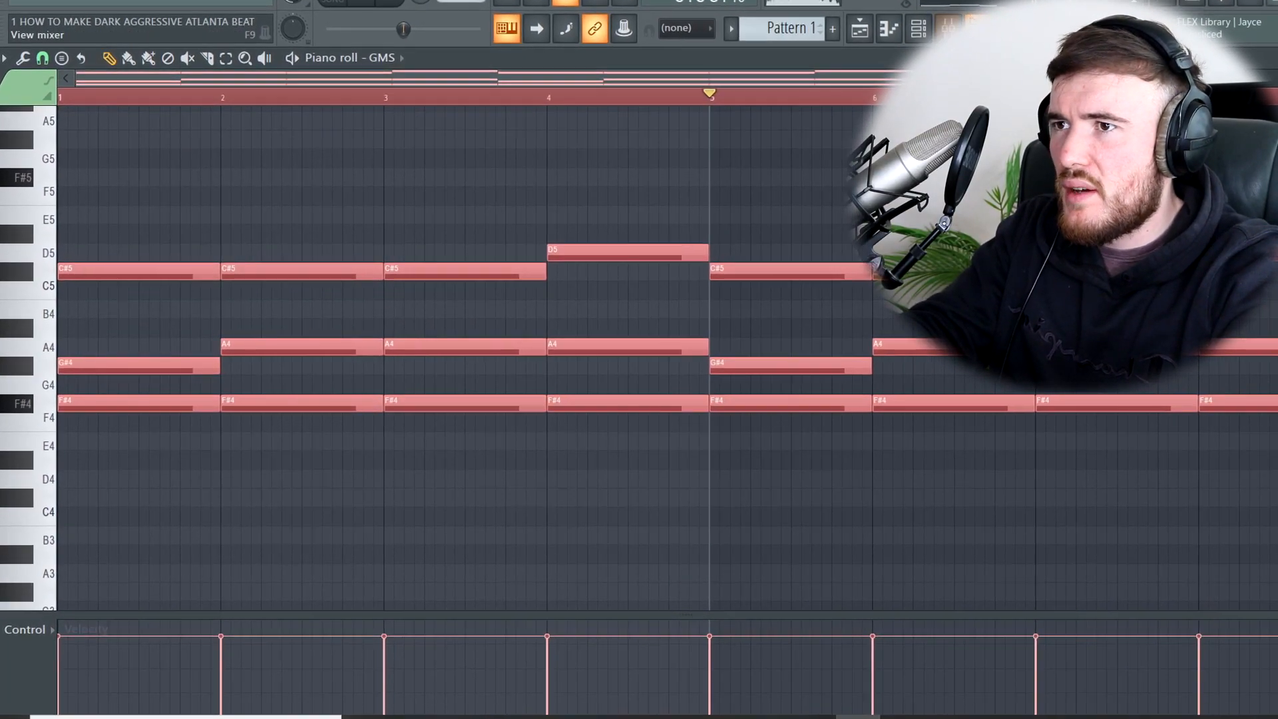
pyautogui.click(908, 33)
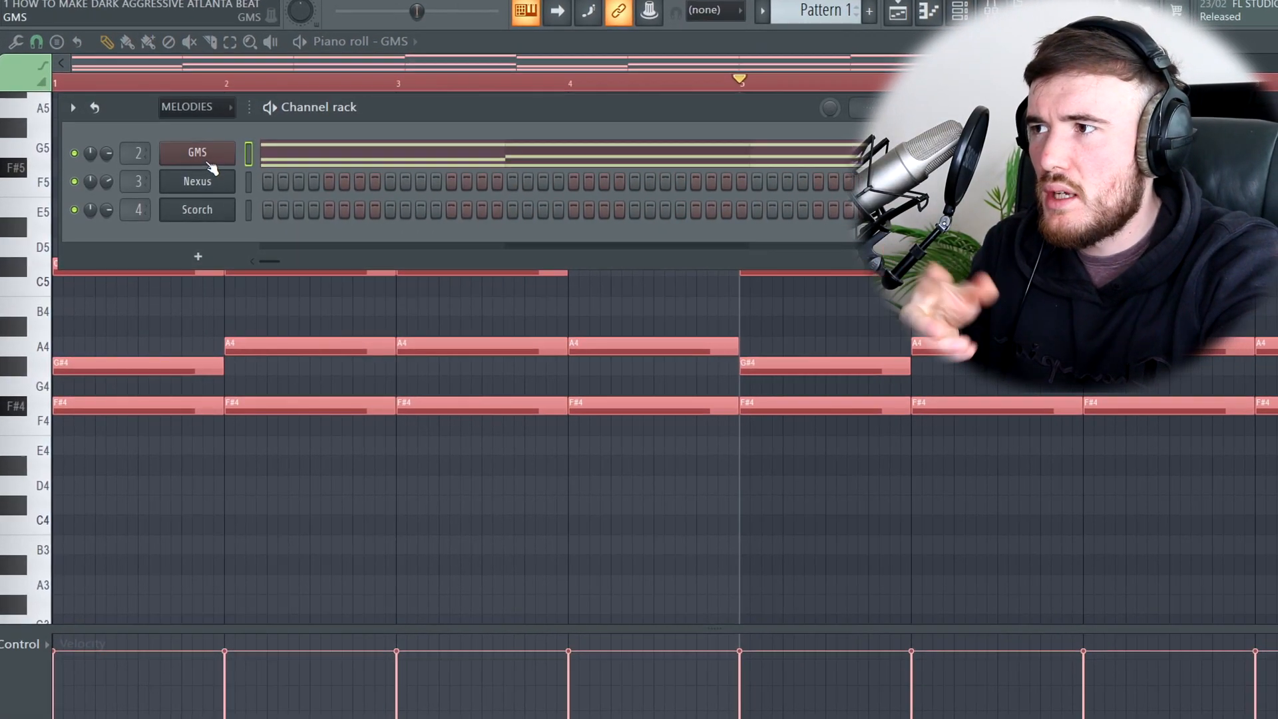
pyautogui.click(197, 156)
pyautogui.moveTo(122, 479); pyautogui.dragTo(117, 511)
pyautogui.press('space')
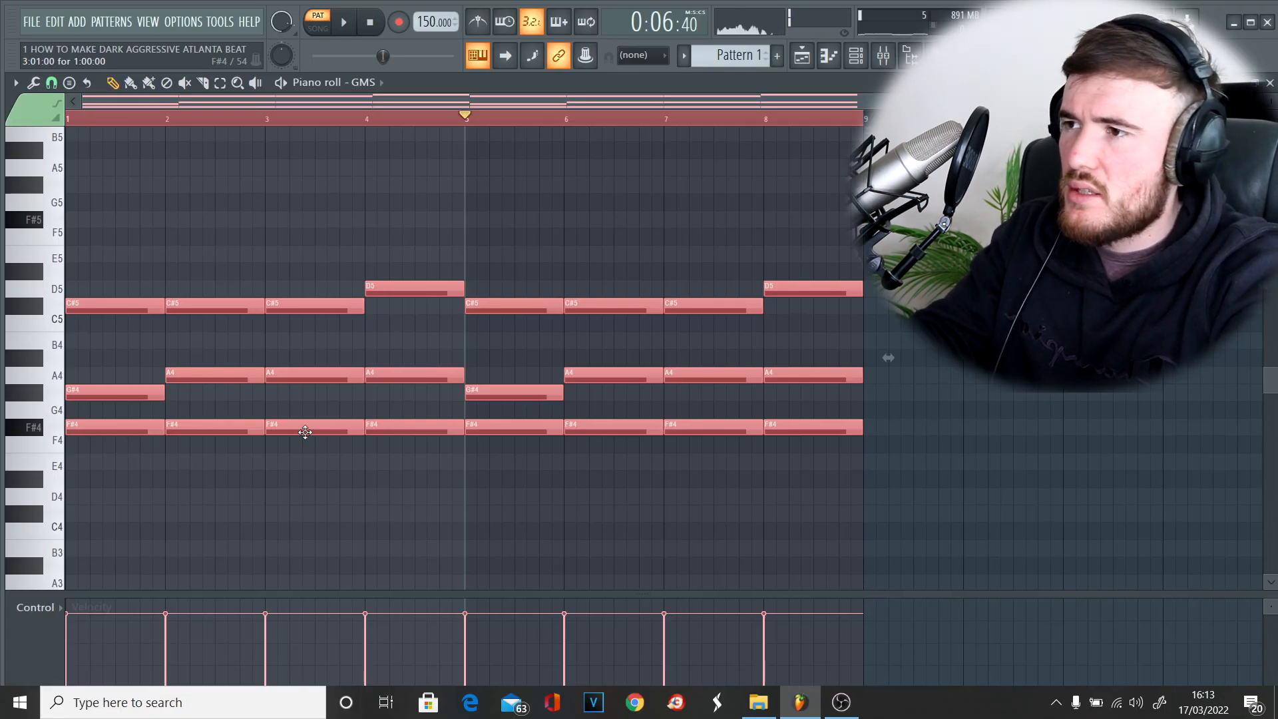
# Transpose all the GMS chord notes up one octave.
pyautogui.hotkey('ctrl', 'Up')
pyautogui.scroll(10, 374, 450)
pyautogui.scroll(-5, 374, 450)
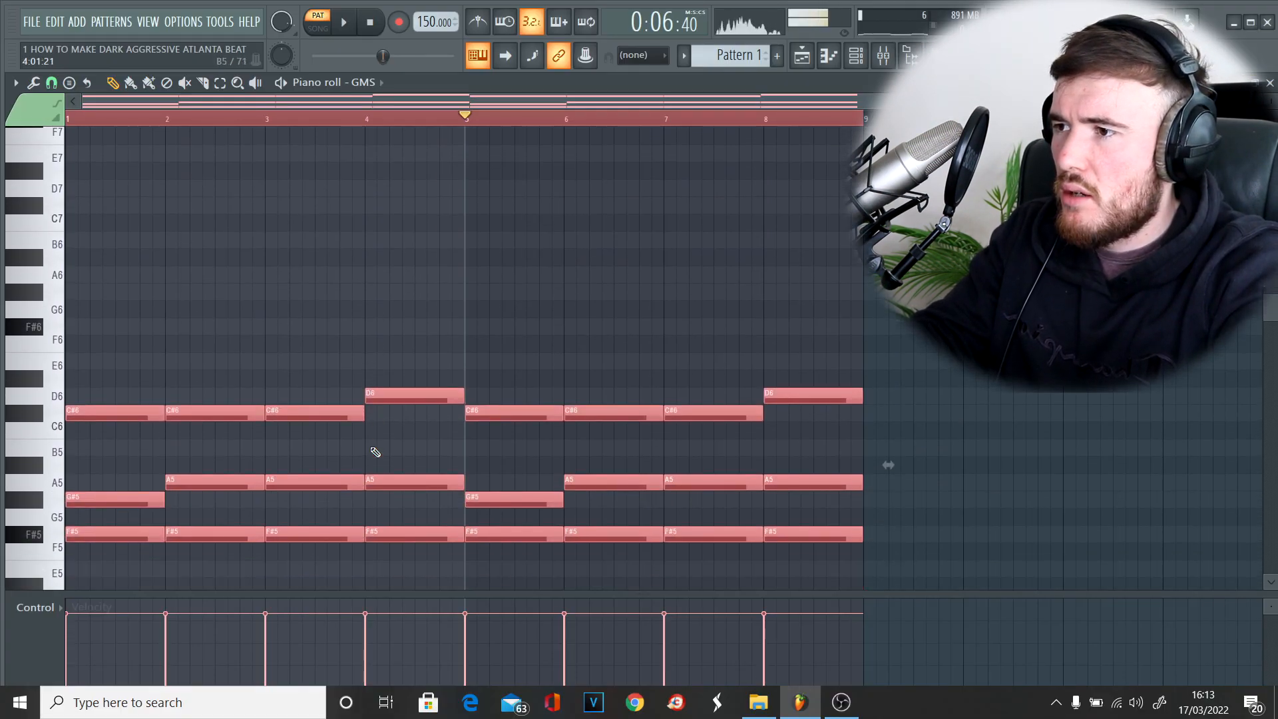
pyautogui.scroll(-3, 374, 450)
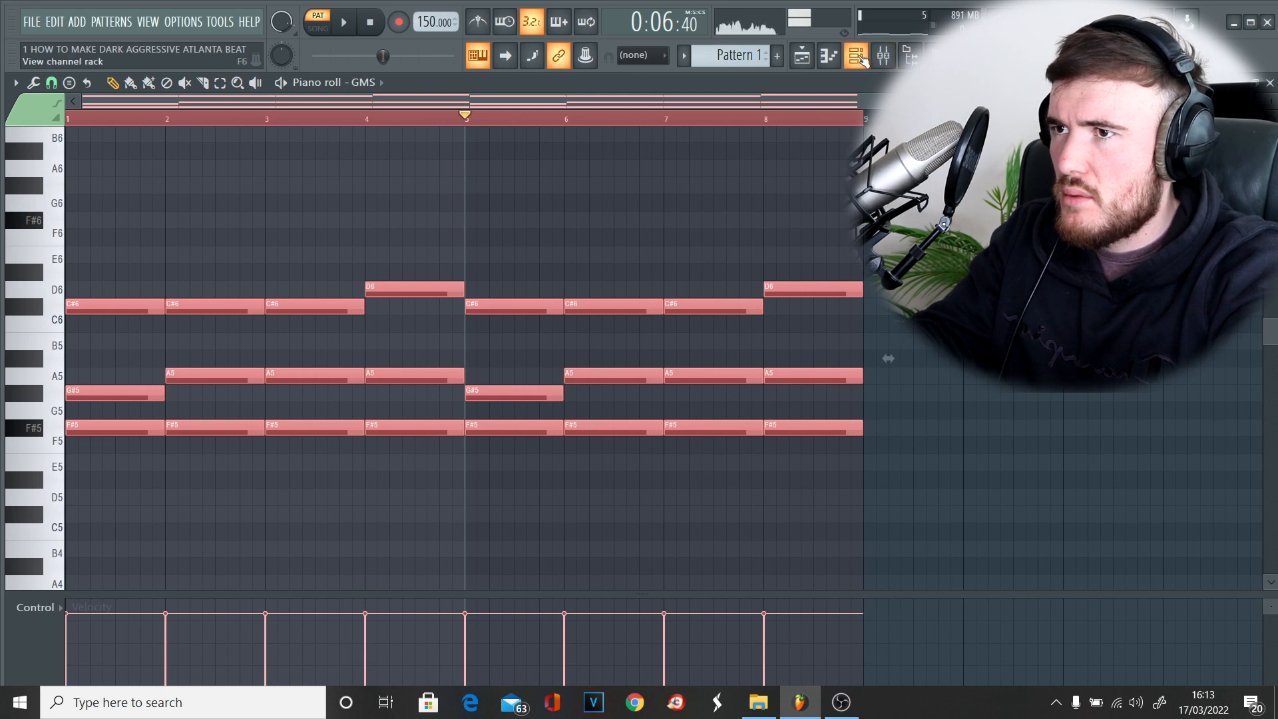
# Add HalfTime to effect slot 3 of the GMS mixer track, set its Smooth to FX 500 ms and play the pattern.
pyautogui.click(859, 57)
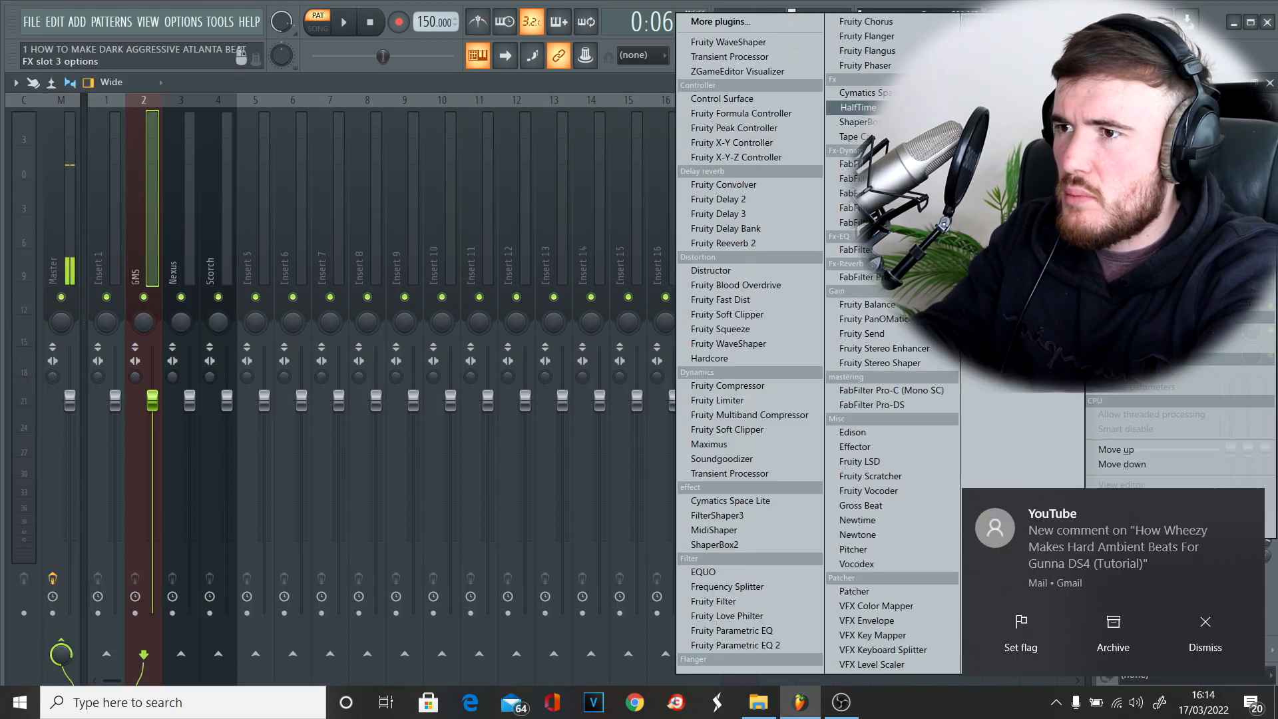
pyautogui.click(859, 107)
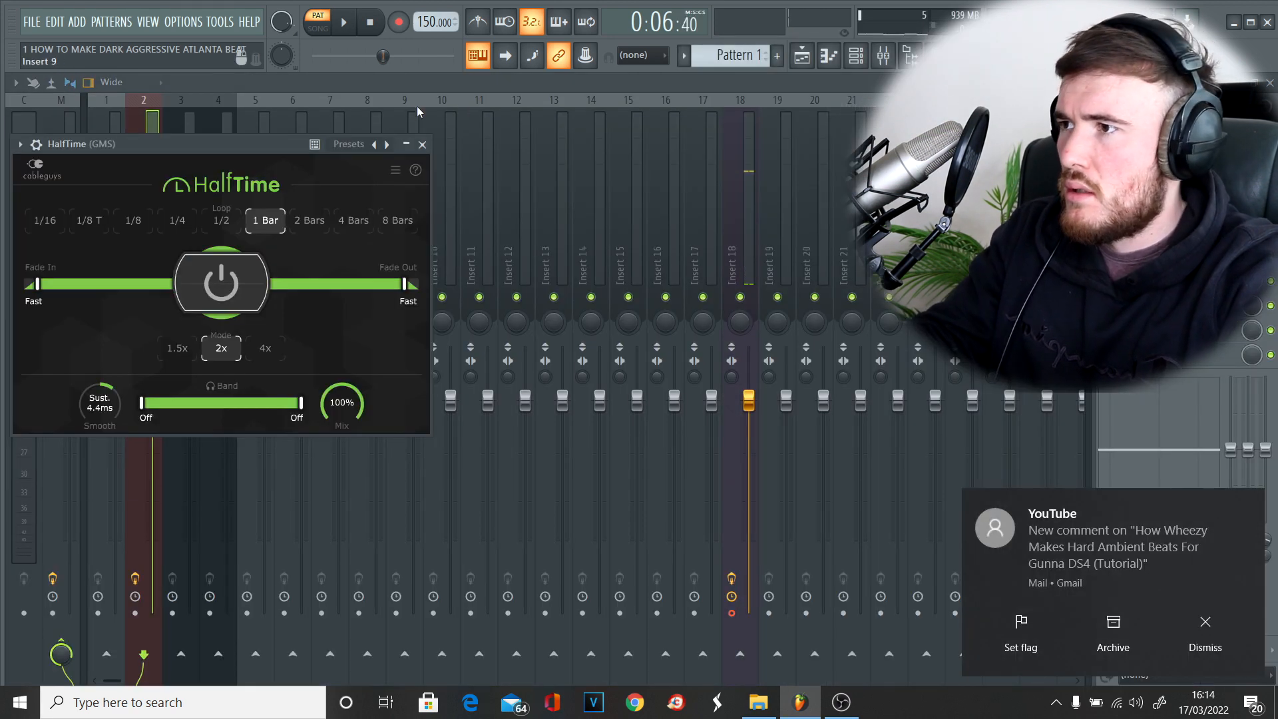
pyautogui.moveTo(206, 139); pyautogui.dragTo(469, 139)
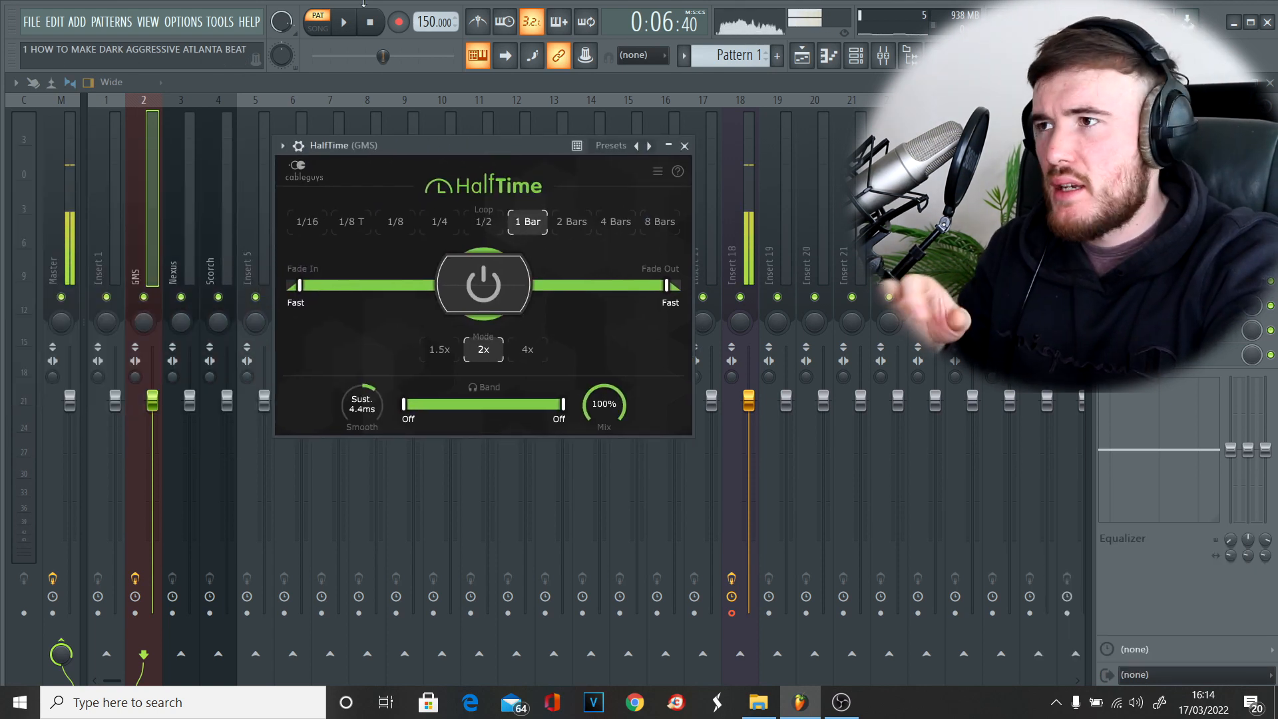
pyautogui.click(356, 28)
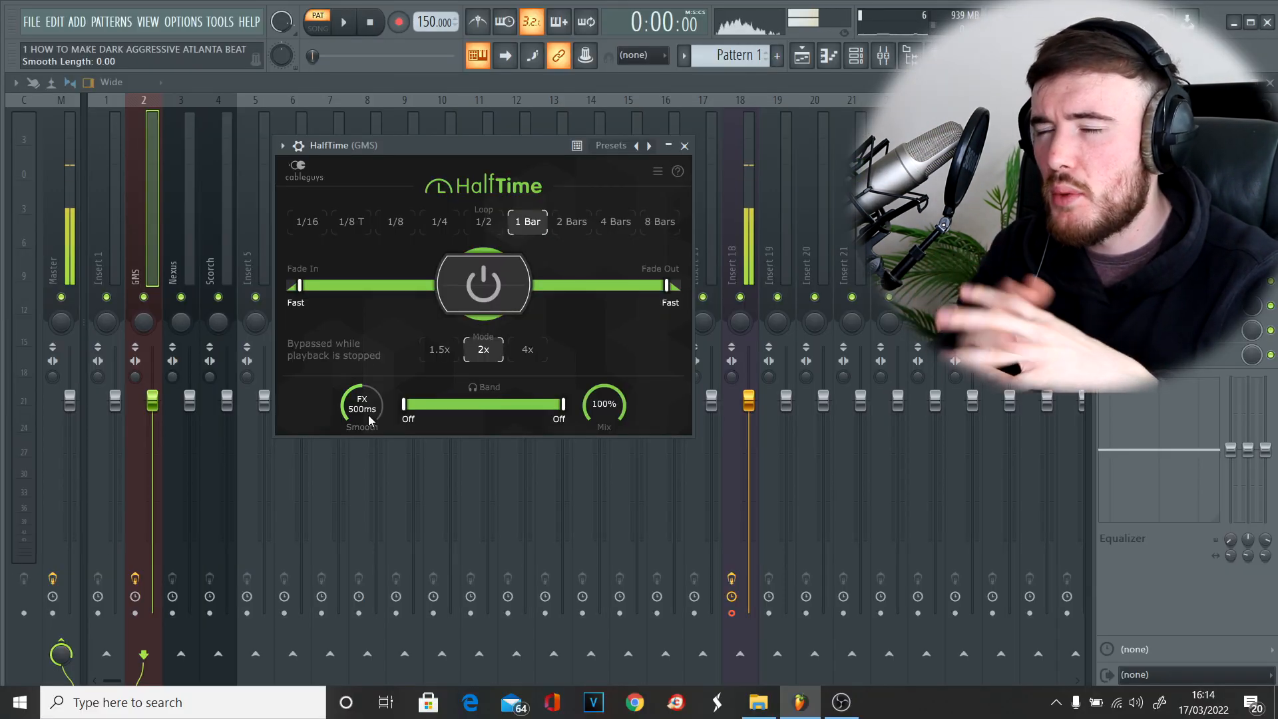
pyautogui.click(348, 22)
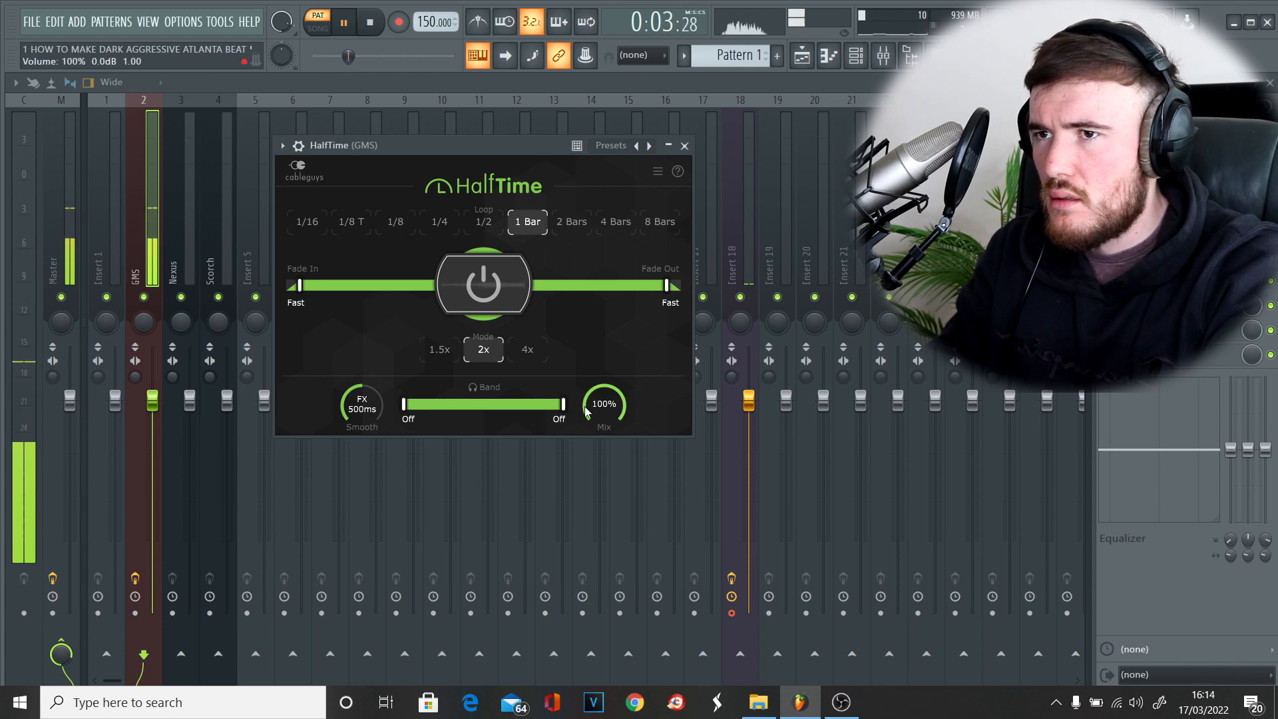
# Add Fruity Love Philter to slot 4 of the GMS track, load the Stereoizer preset and lower the low gain to about 51%.
pyautogui.click(1107, 207)
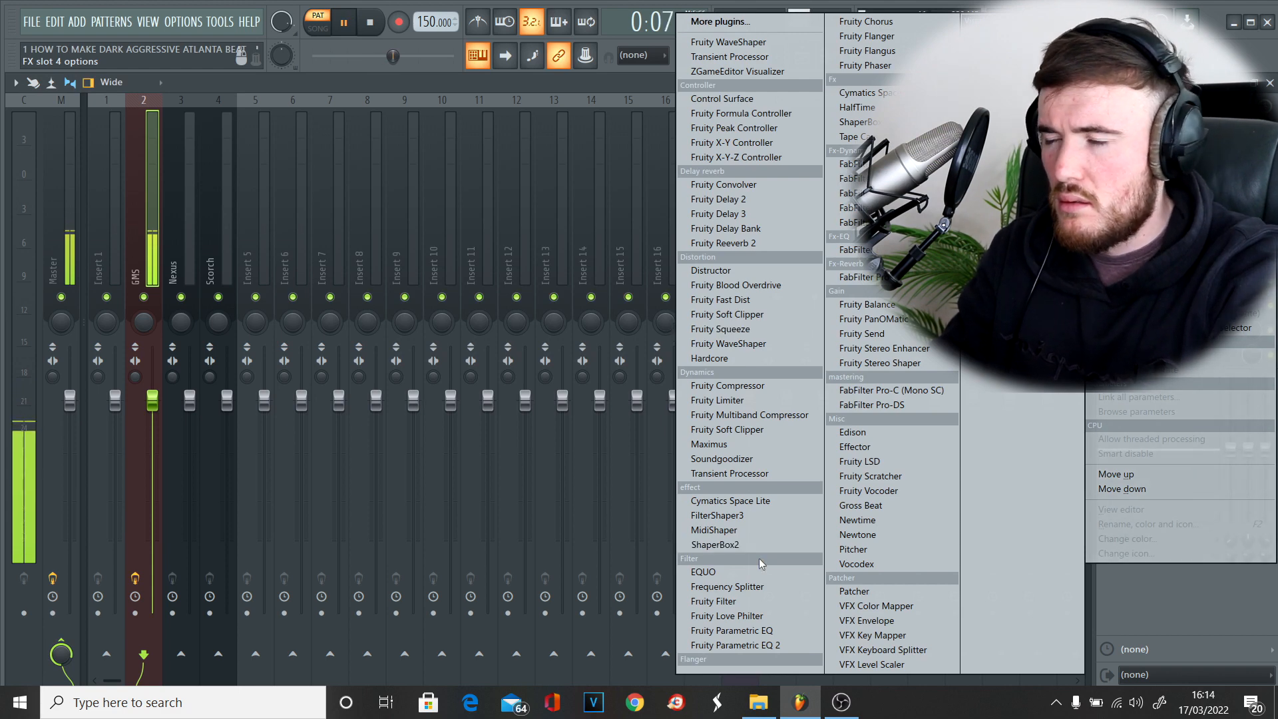
pyautogui.click(733, 616)
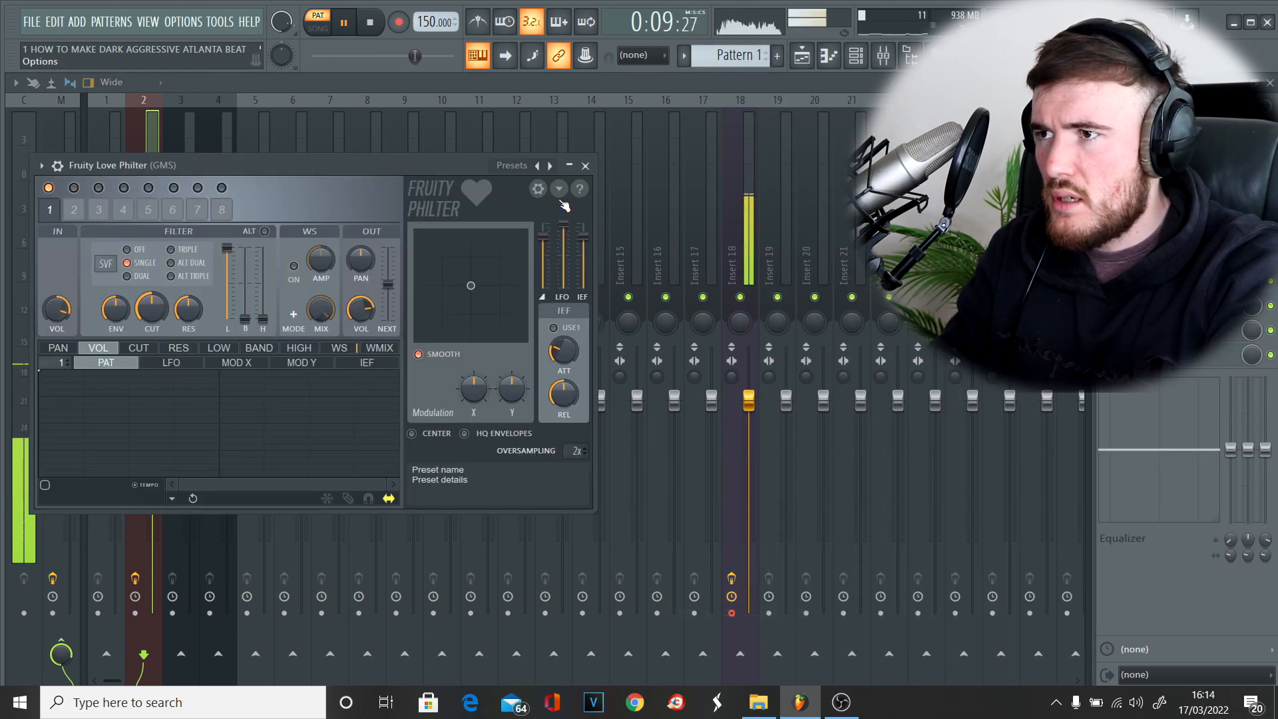
pyautogui.click(545, 166)
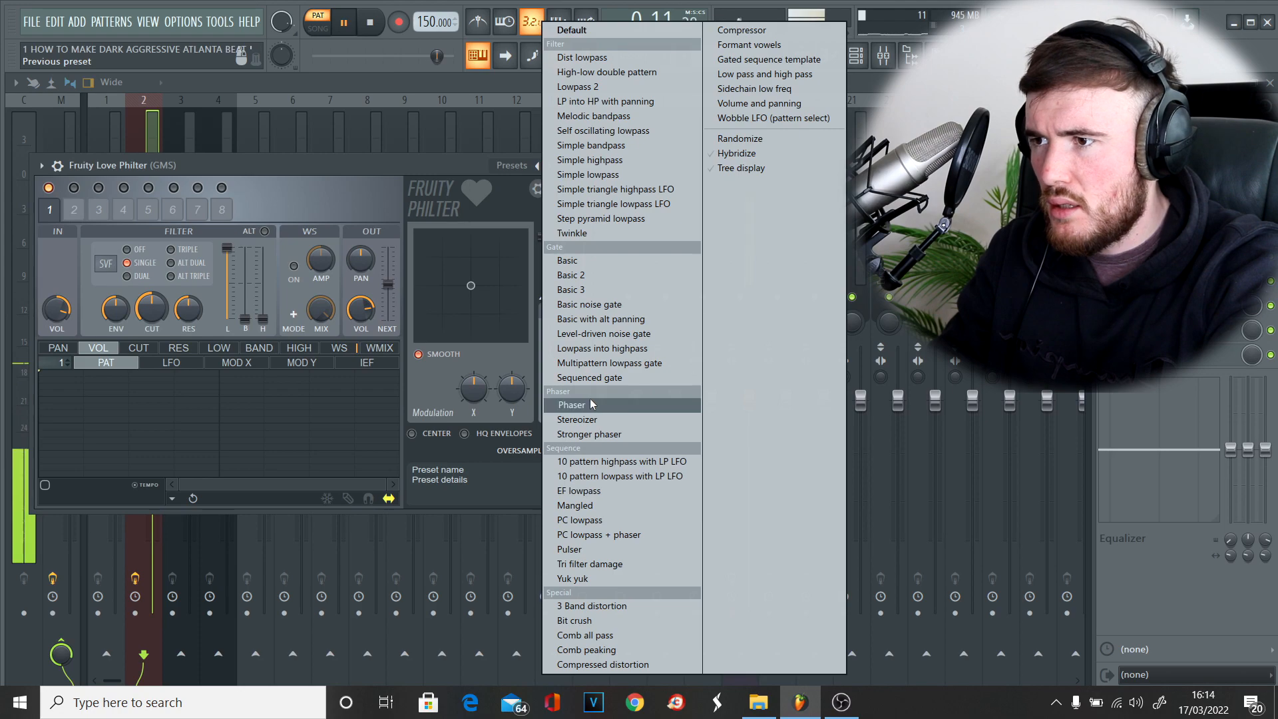
pyautogui.click(578, 420)
pyautogui.moveTo(227, 248); pyautogui.dragTo(253, 284)
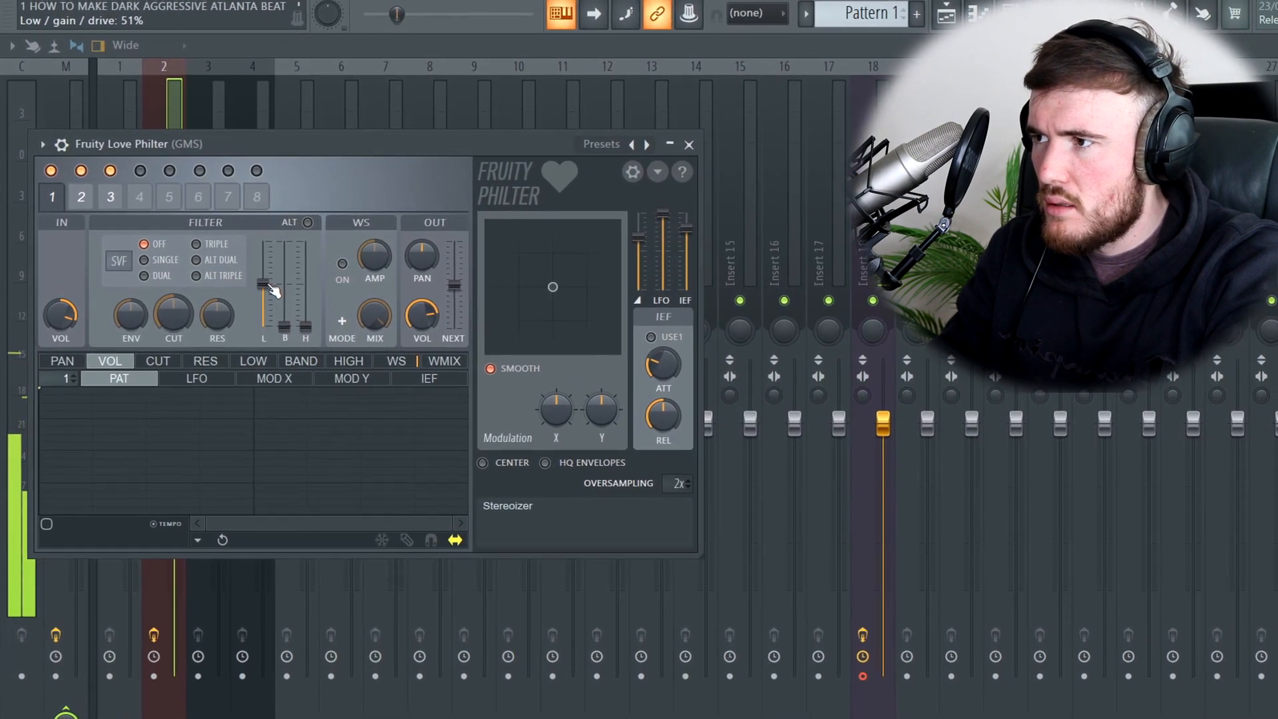
pyautogui.moveTo(294, 325); pyautogui.dragTo(342, 279)
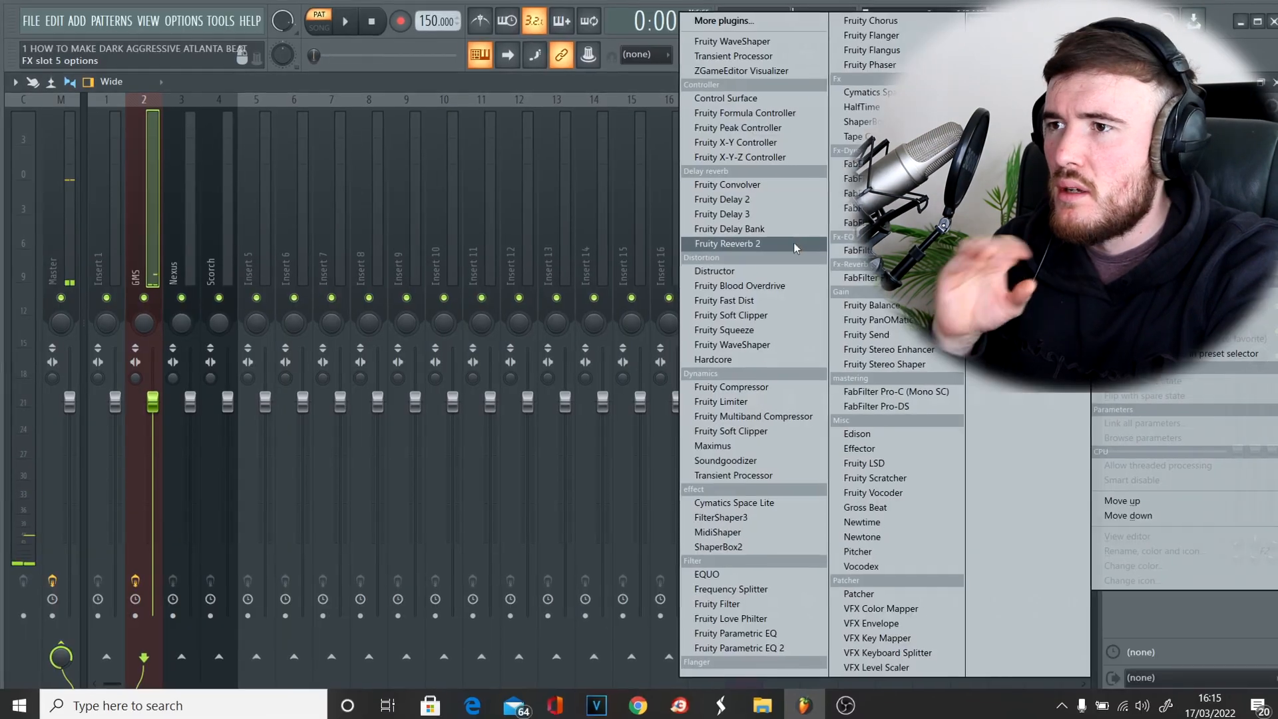
# Add Fruity Reeverb 2 to slot 5 of the GMS track with the wet level at 50% and the dry level at 71%.
pyautogui.click(741, 246)
pyautogui.moveTo(405, 221); pyautogui.dragTo(447, 231)
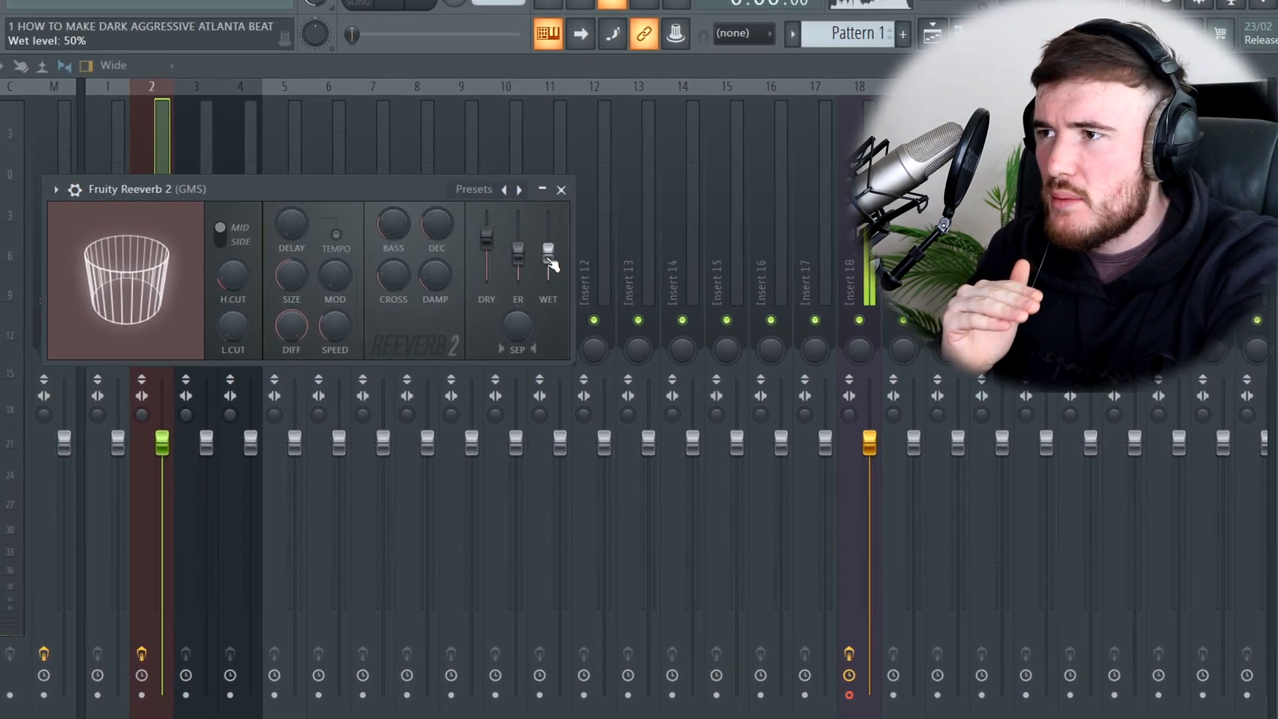
pyautogui.moveTo(252, 333)
pyautogui.mouseDown()
pyautogui.moveTo(252, 311)
pyautogui.moveTo(269, 346)
pyautogui.mouseUp()
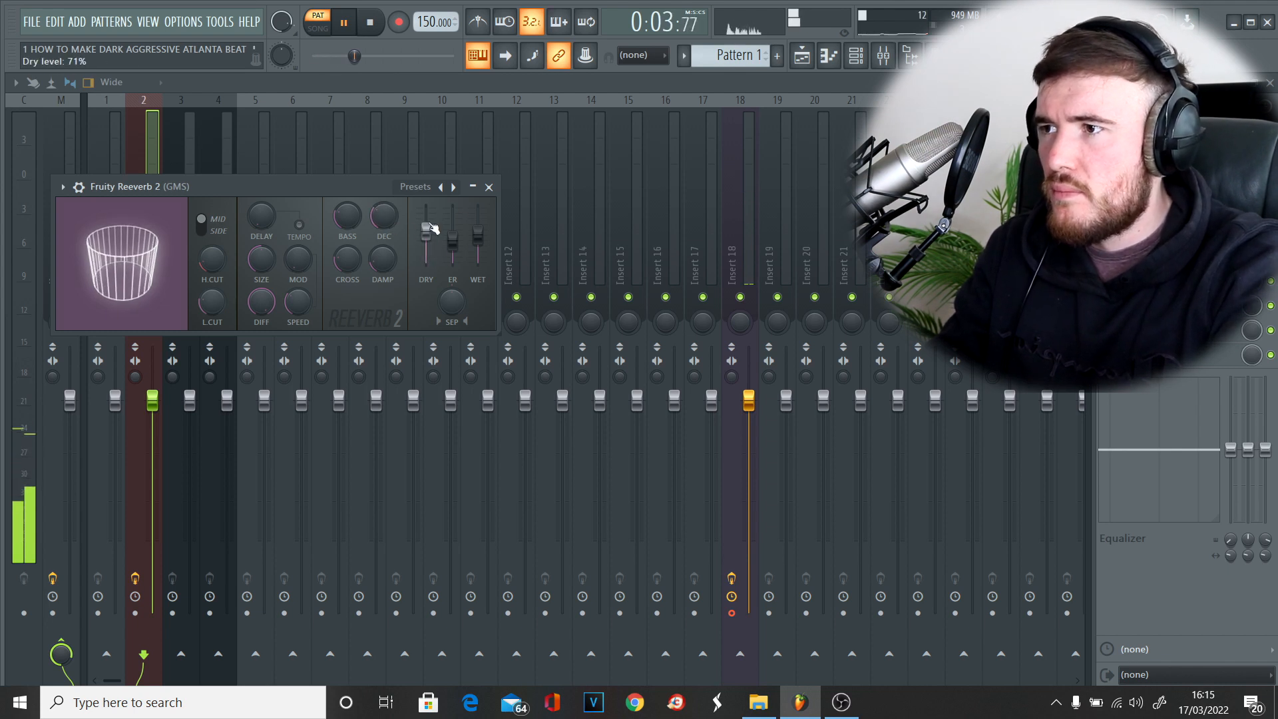
pyautogui.click(490, 189)
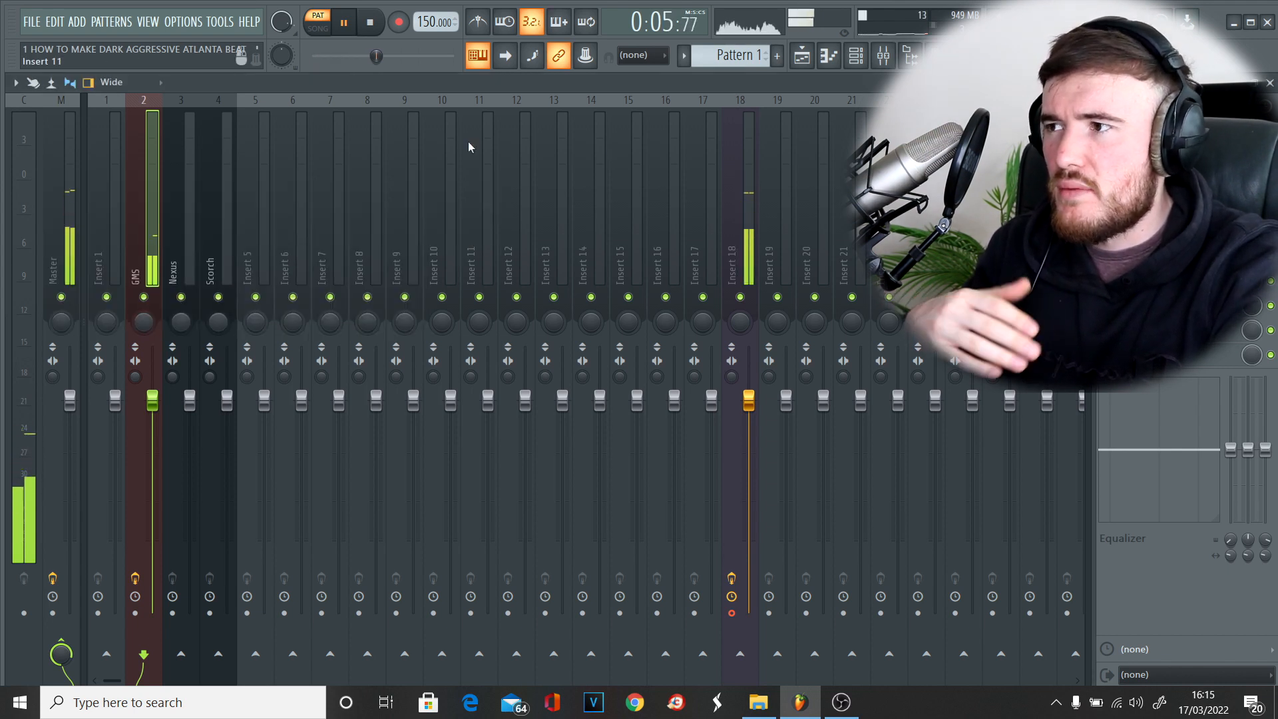
# Copy the GMS channel's notes and paste them into the Nexus channel.
pyautogui.click(235, 205)
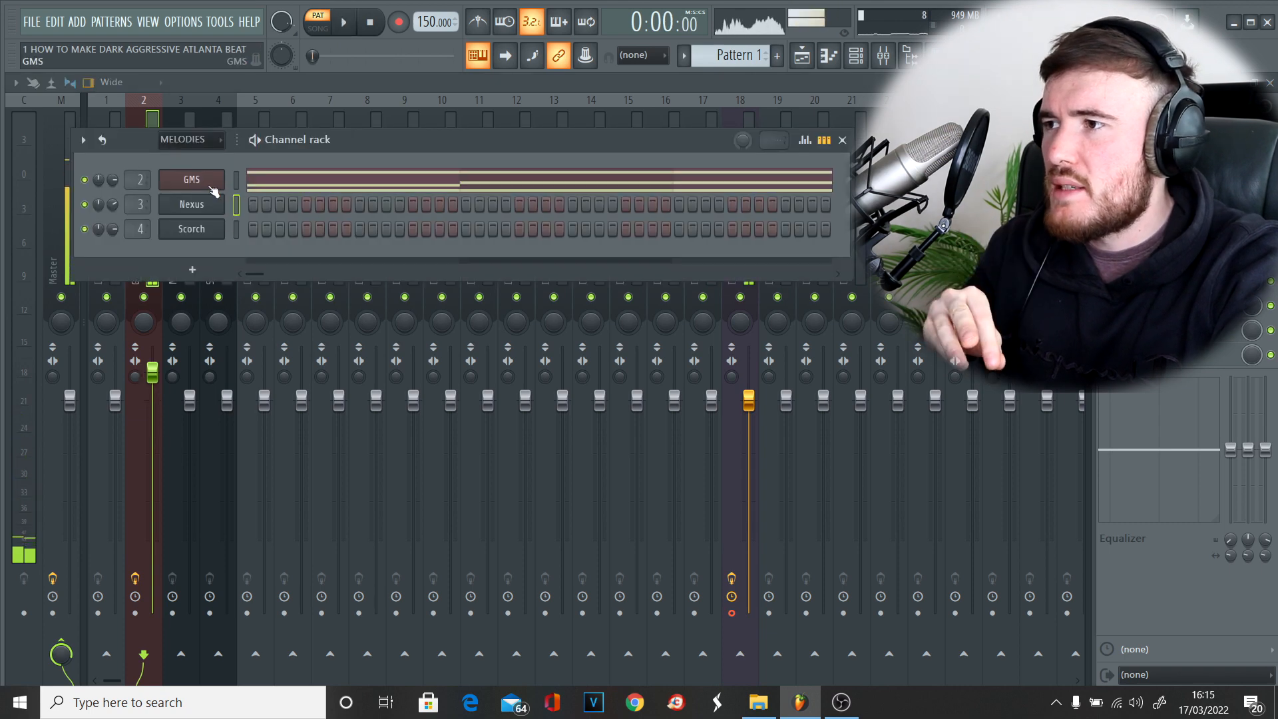
pyautogui.rightClick(213, 191)
pyautogui.click(407, 195)
pyautogui.rightClick(209, 205)
pyautogui.click(395, 234)
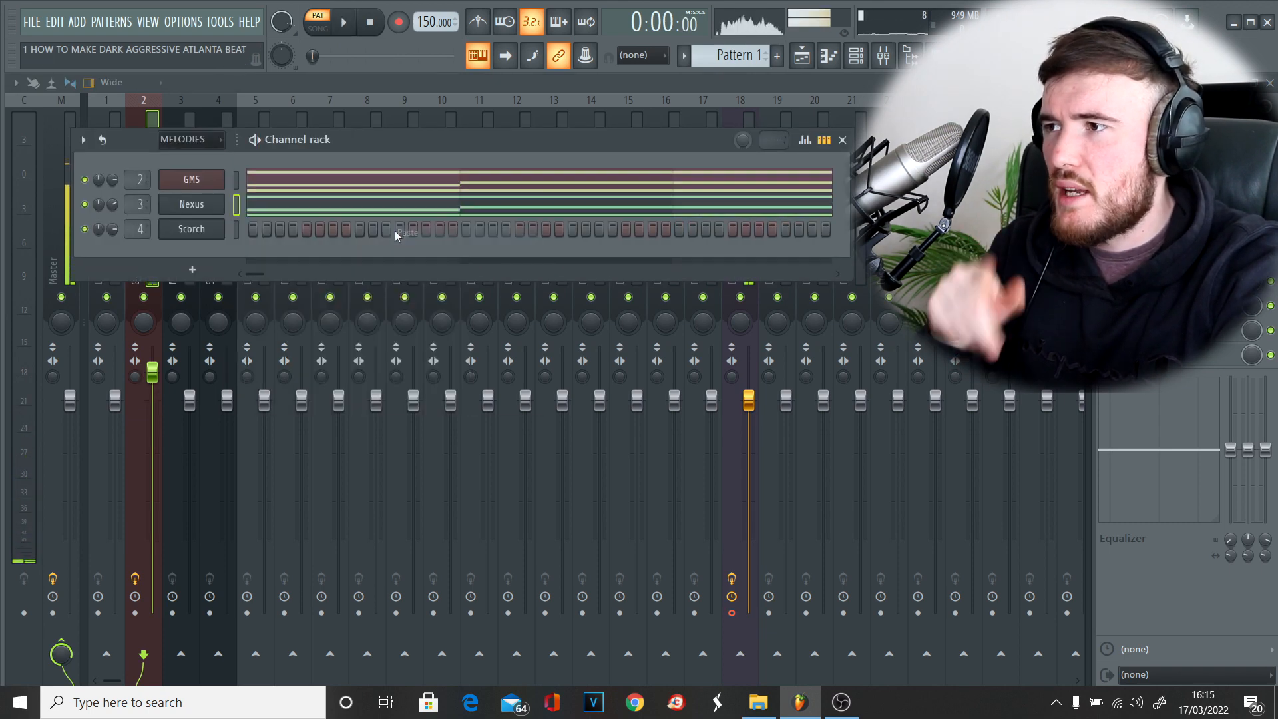
# Raise the A5 notes in bars 3, 4, 7 and 8 of the Nexus pattern by one octave to A6.
pyautogui.click(338, 207)
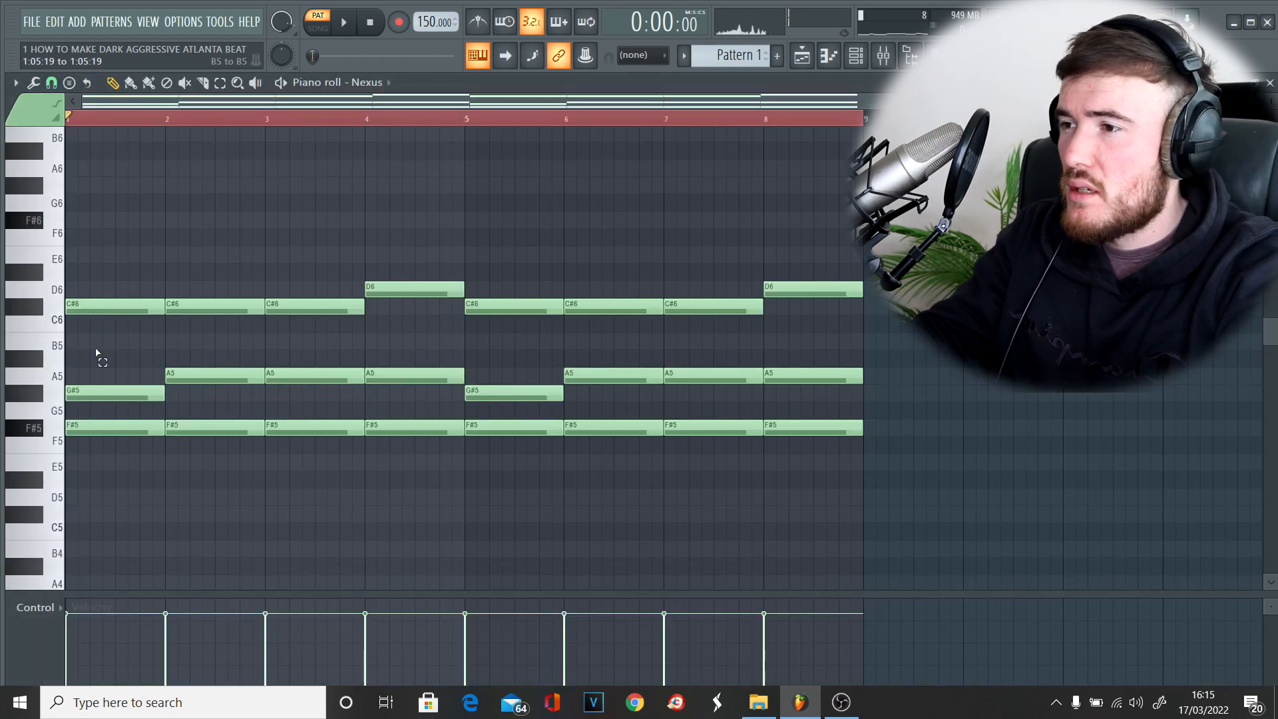
pyautogui.moveTo(96, 334); pyautogui.dragTo(758, 397)
pyautogui.click(320, 381)
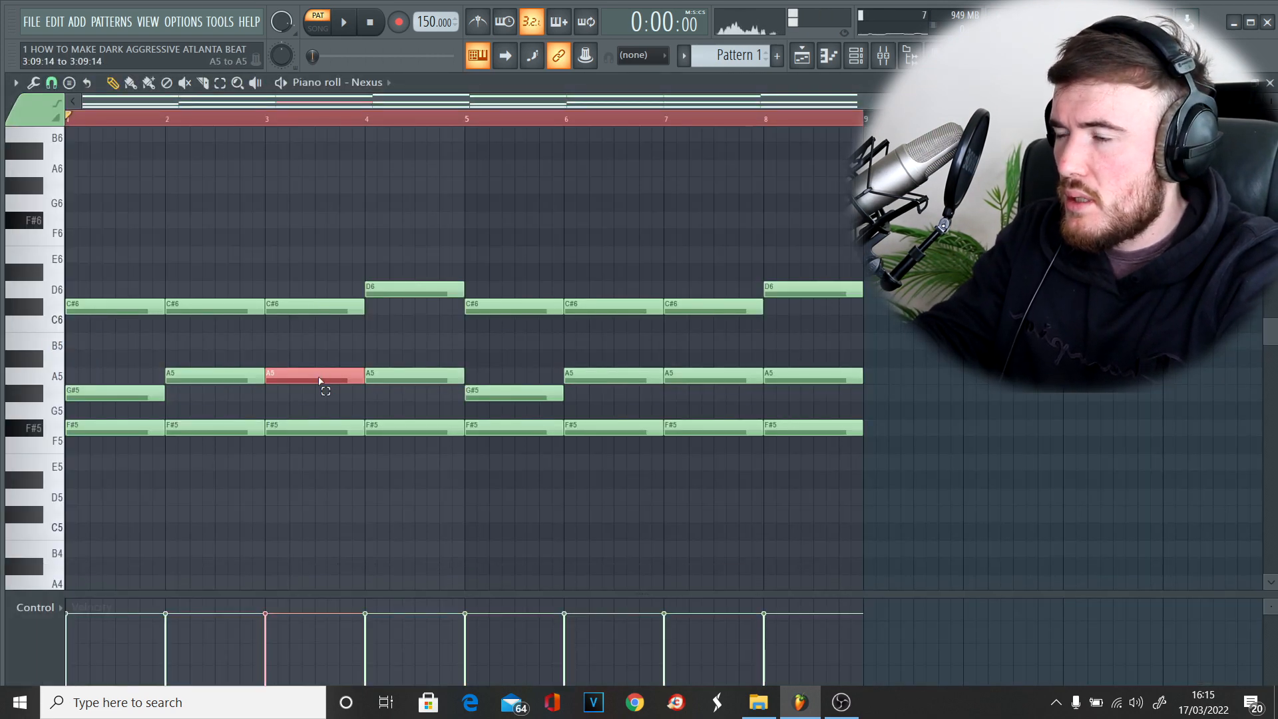
pyautogui.hotkey('ctrl', 'Up')
pyautogui.moveTo(857, 360); pyautogui.dragTo(724, 370)
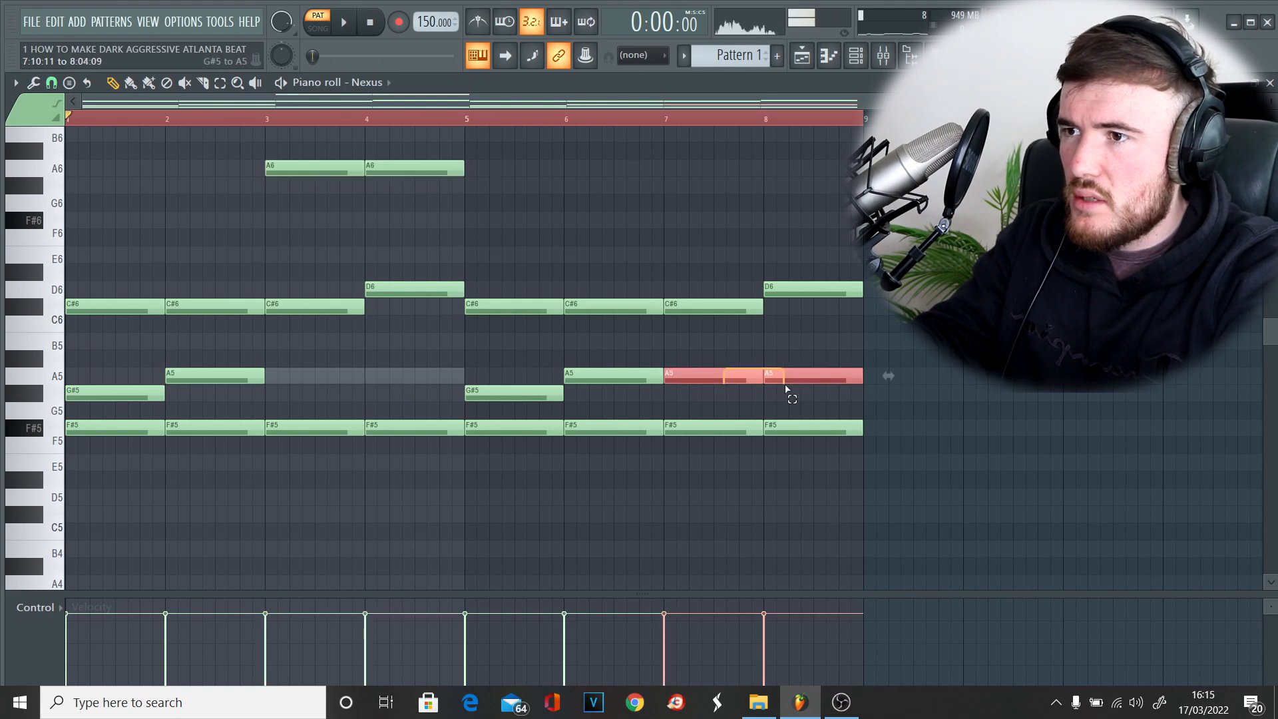
pyautogui.hotkey('ctrl', 'Up')
pyautogui.scroll(3, 646, 357)
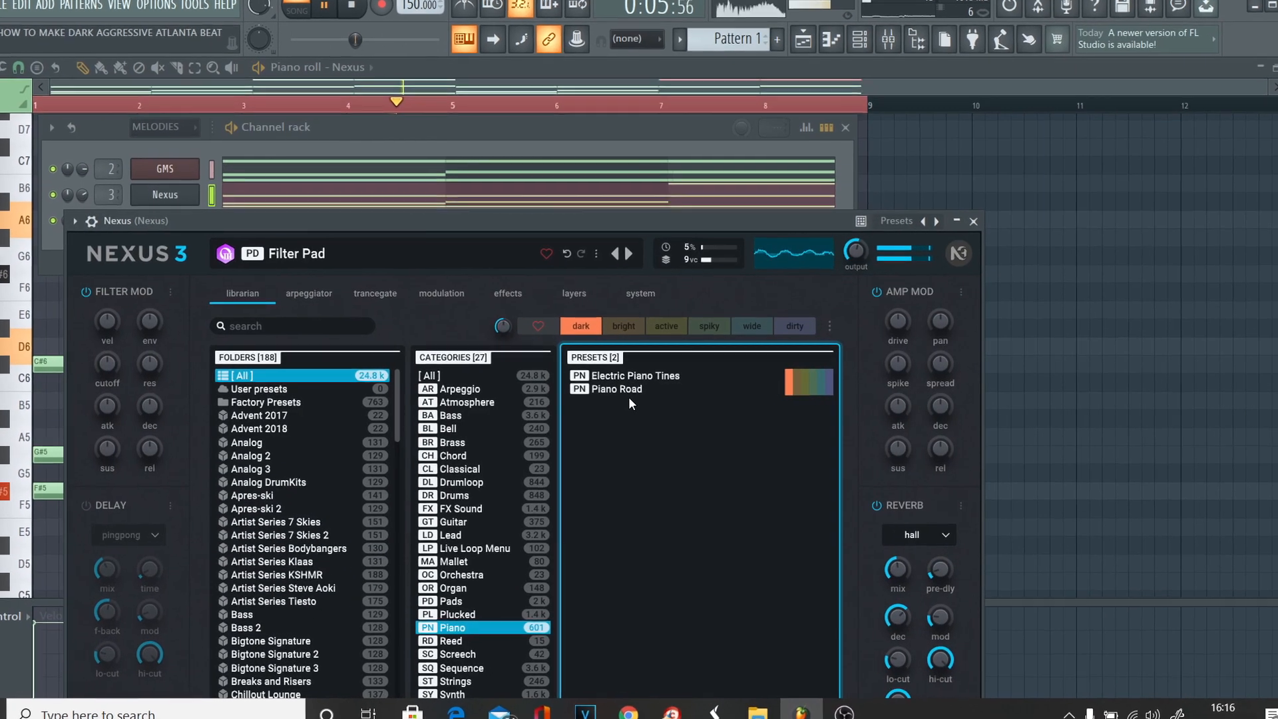
# Load the dark piano preset Piano Road in Nexus and adjust its output level.
pyautogui.click(622, 390)
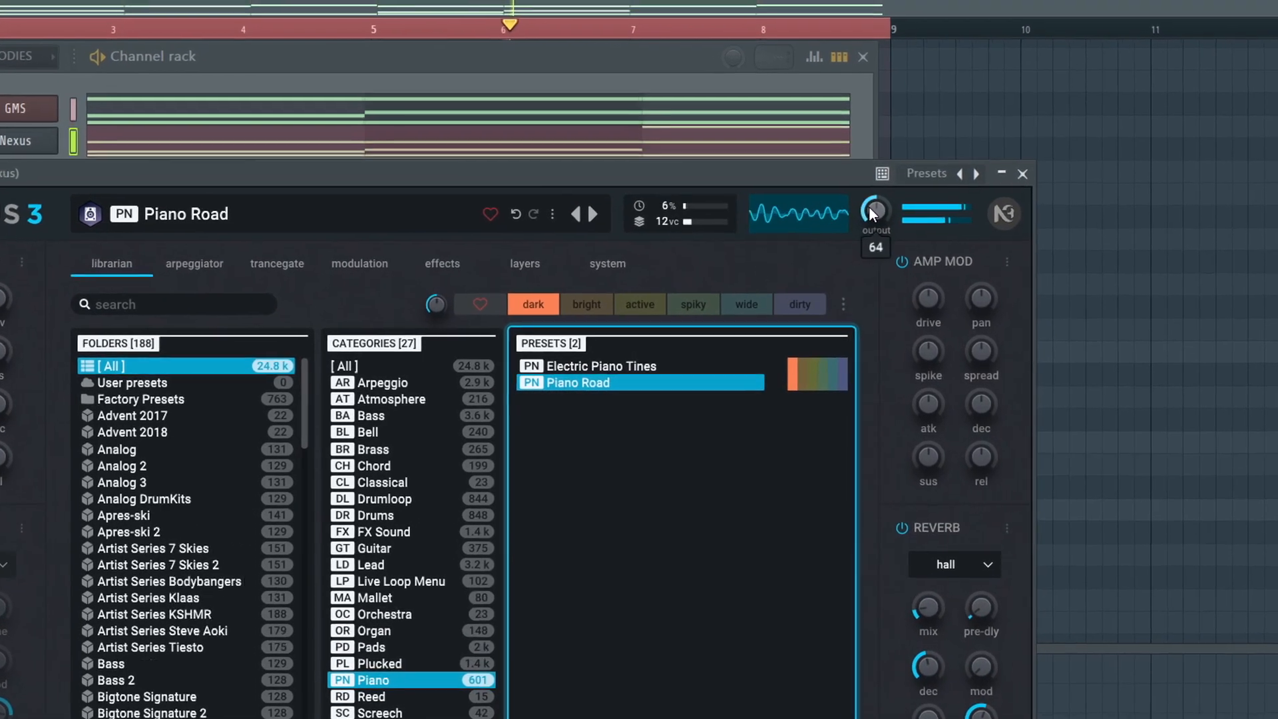
pyautogui.moveTo(855, 254)
pyautogui.moveTo(871, 222); pyautogui.dragTo(879, 226)
pyautogui.moveTo(907, 179); pyautogui.dragTo(906, 181)
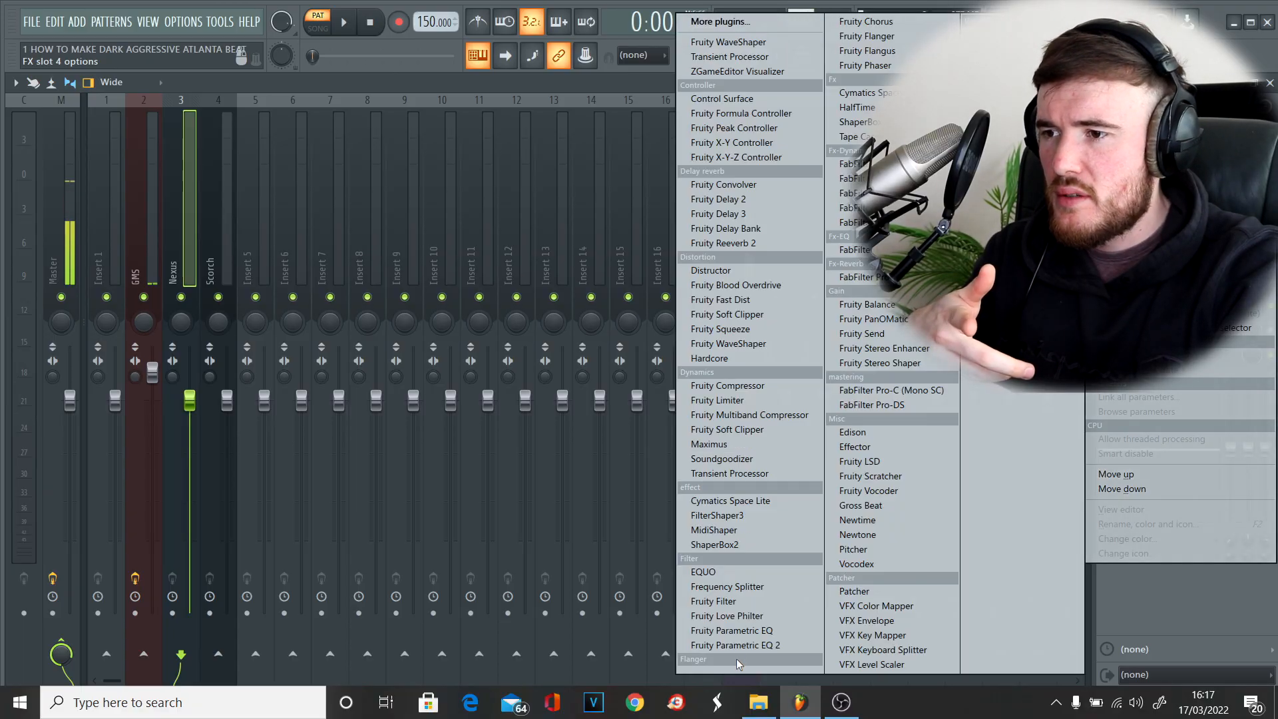
# Add Fruity Parametric EQ 2 to slot 4 of the Nexus mixer track and load a preset that cuts the low frequencies.
pyautogui.click(736, 646)
pyautogui.click(594, 217)
pyautogui.click(656, 248)
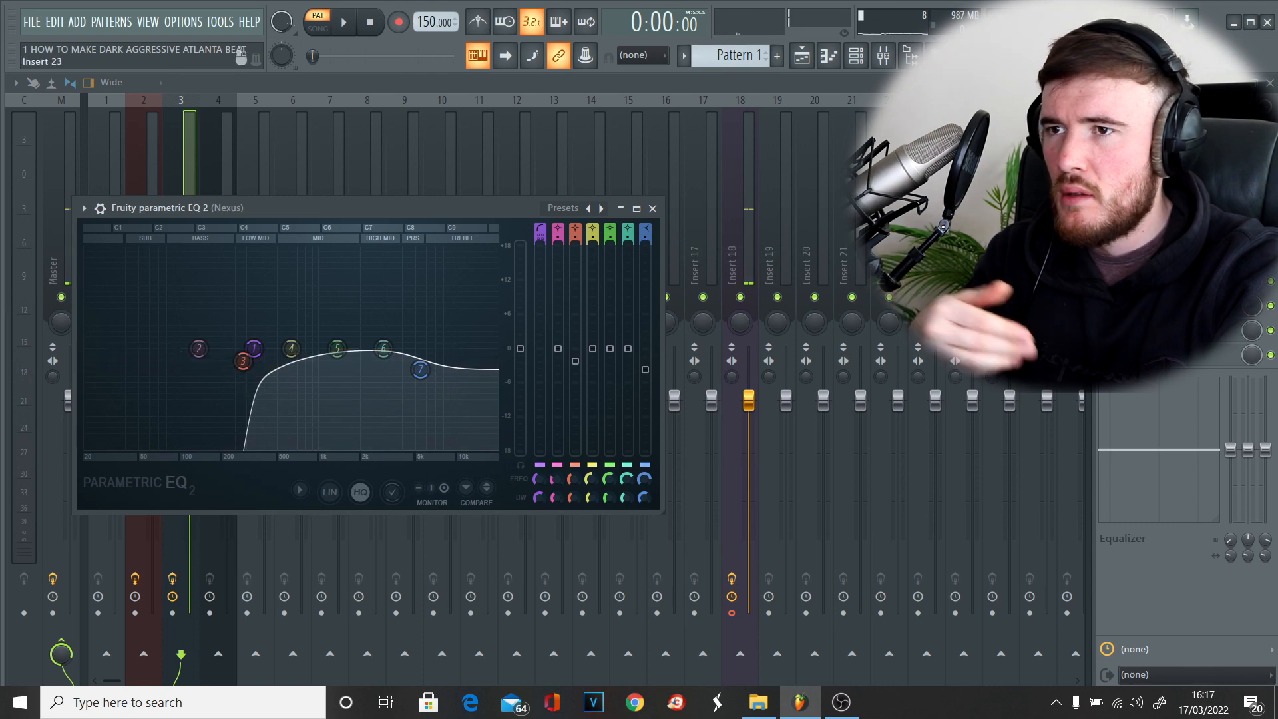
# Add ShaperBox2 to slot 5 of the Nexus mixer track, apply the second Reverse wave in the Time shaper and raise its low band split.
pyautogui.click(1107, 231)
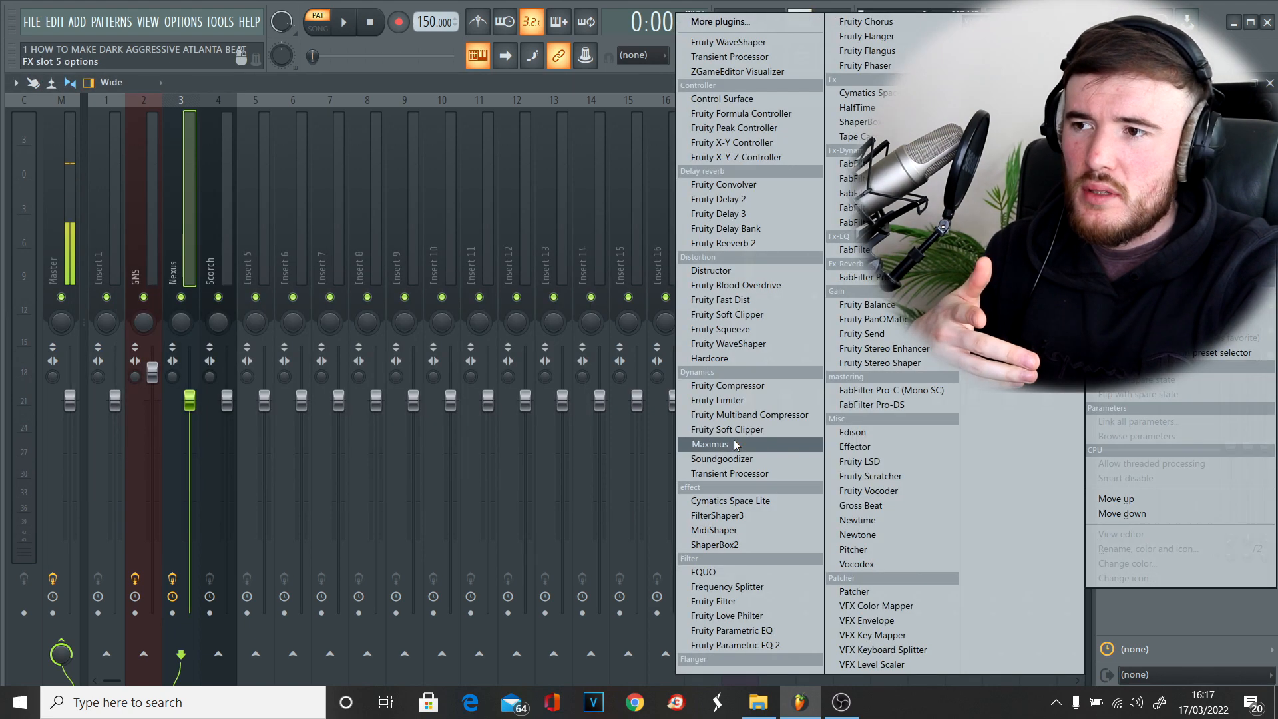
pyautogui.click(715, 545)
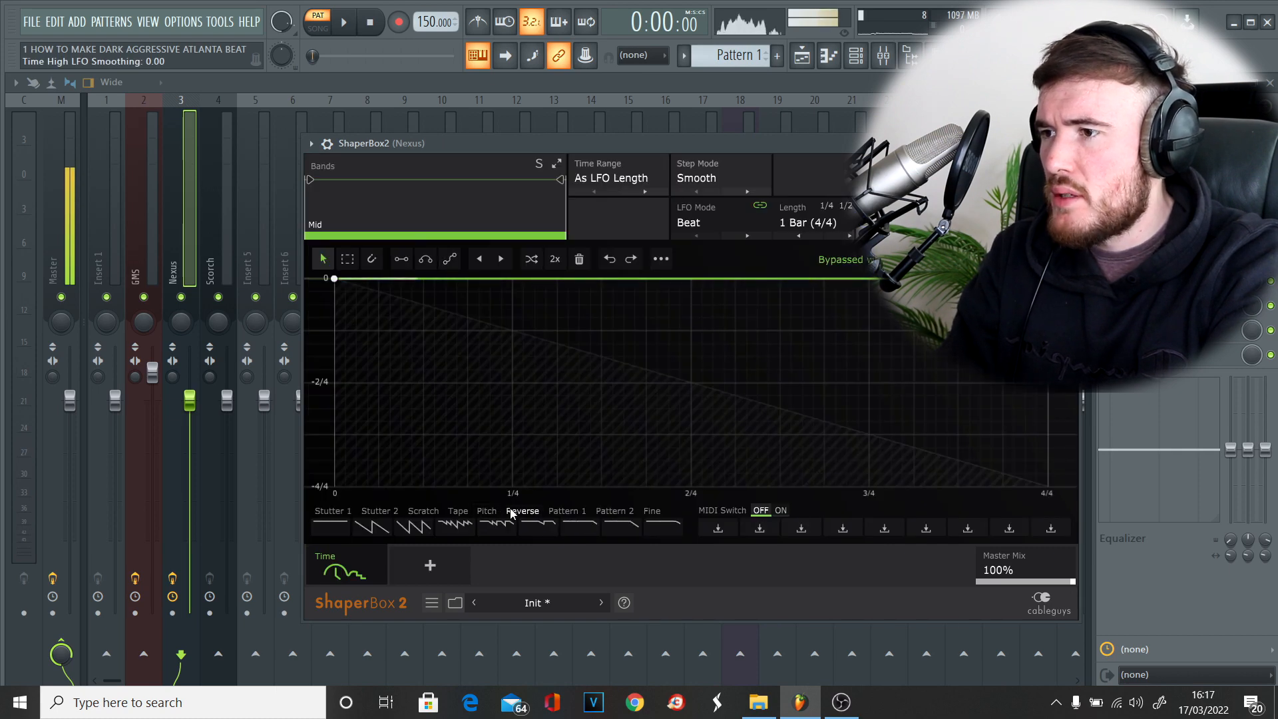
pyautogui.click(385, 533)
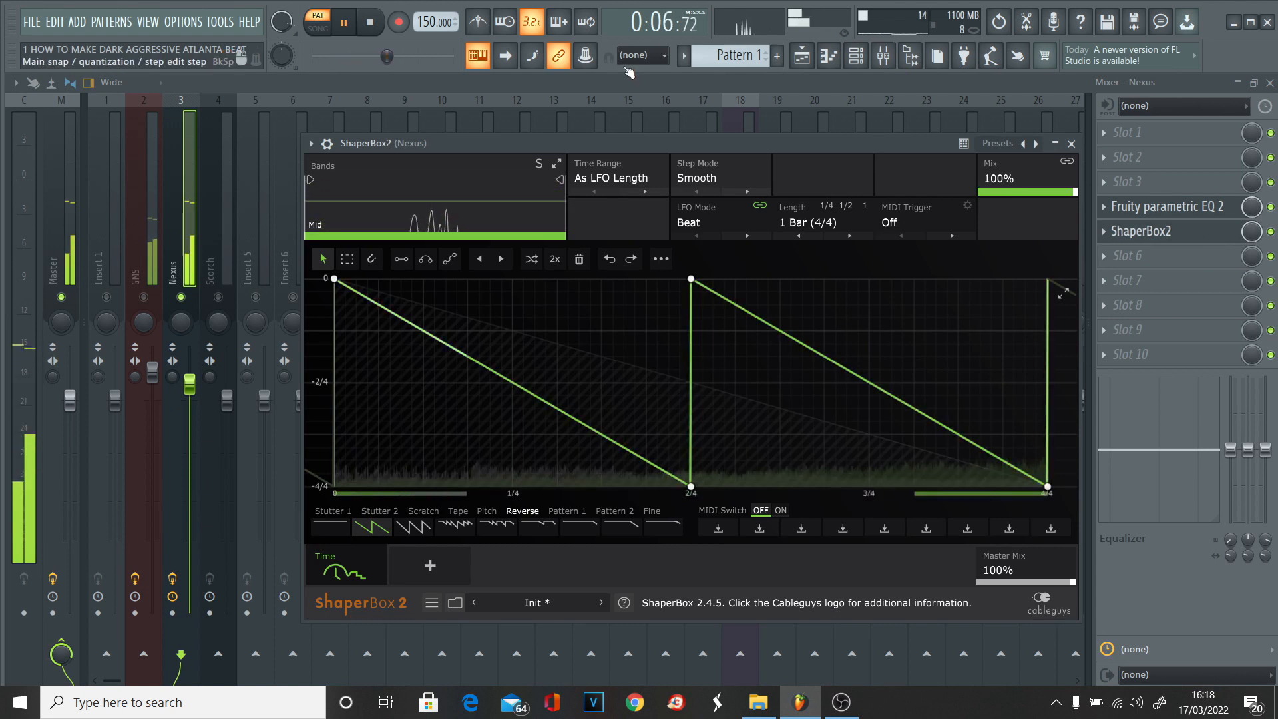
pyautogui.moveTo(311, 180); pyautogui.dragTo(408, 180)
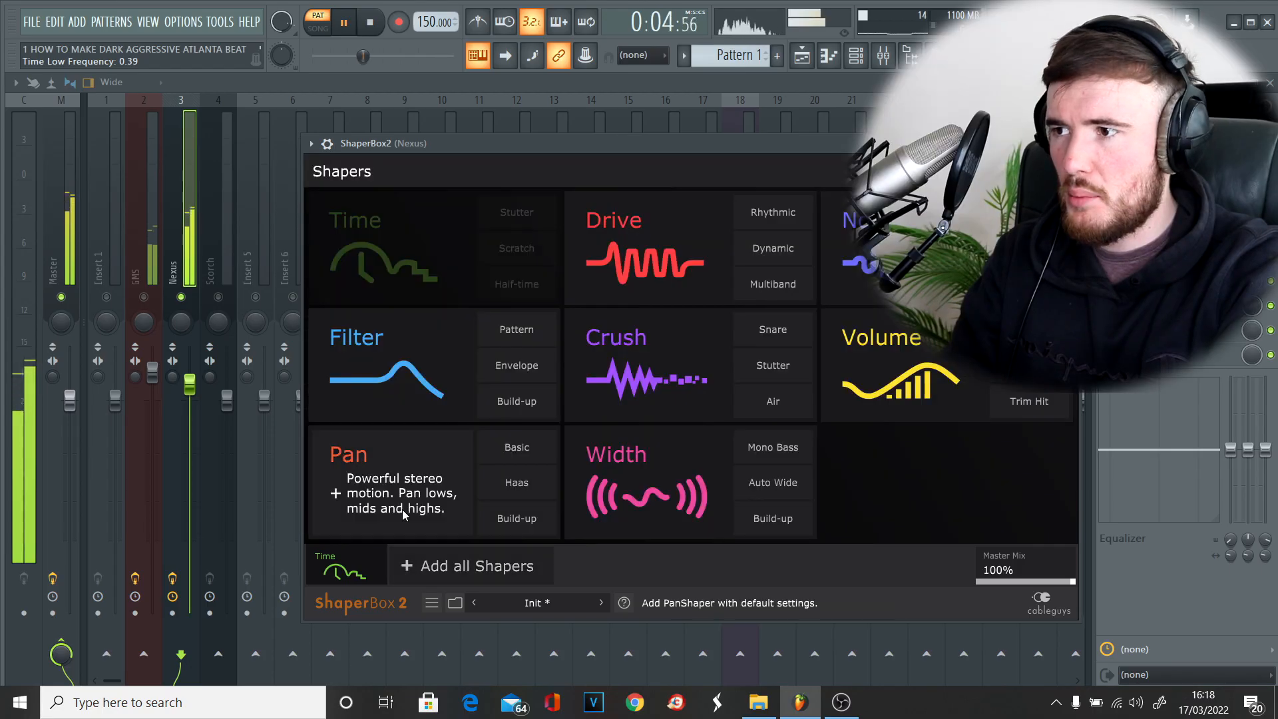
# Add a Pan shaper with the eighth Basic wave, enable snapping, and bring its left and right peaks about halfway toward centre.
pyautogui.click(403, 511)
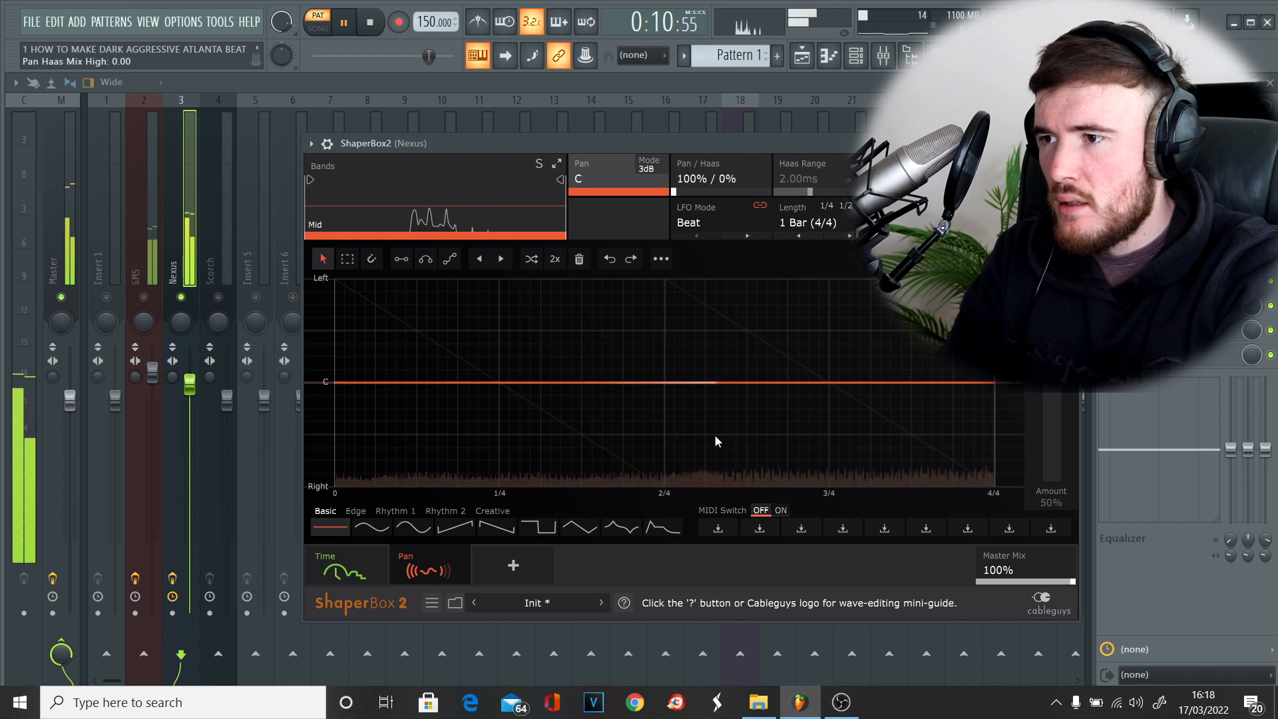
pyautogui.click(619, 528)
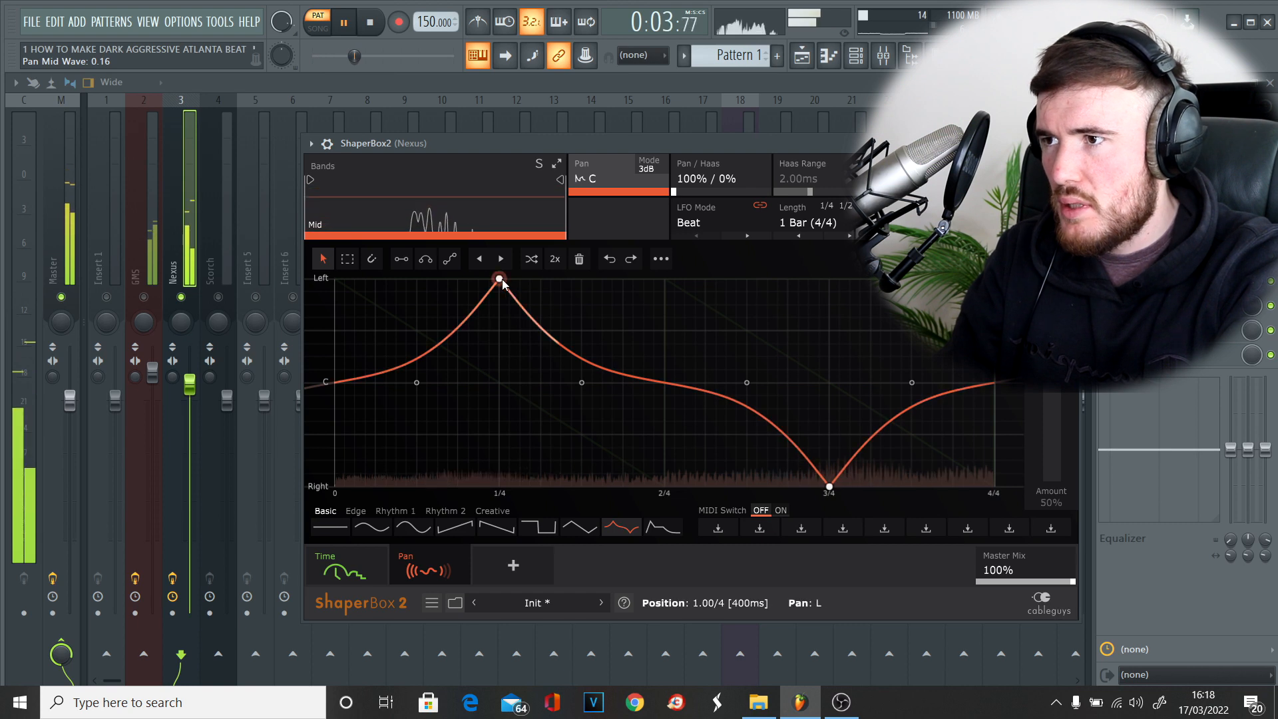
pyautogui.click(372, 259)
pyautogui.moveTo(499, 279); pyautogui.dragTo(499, 331)
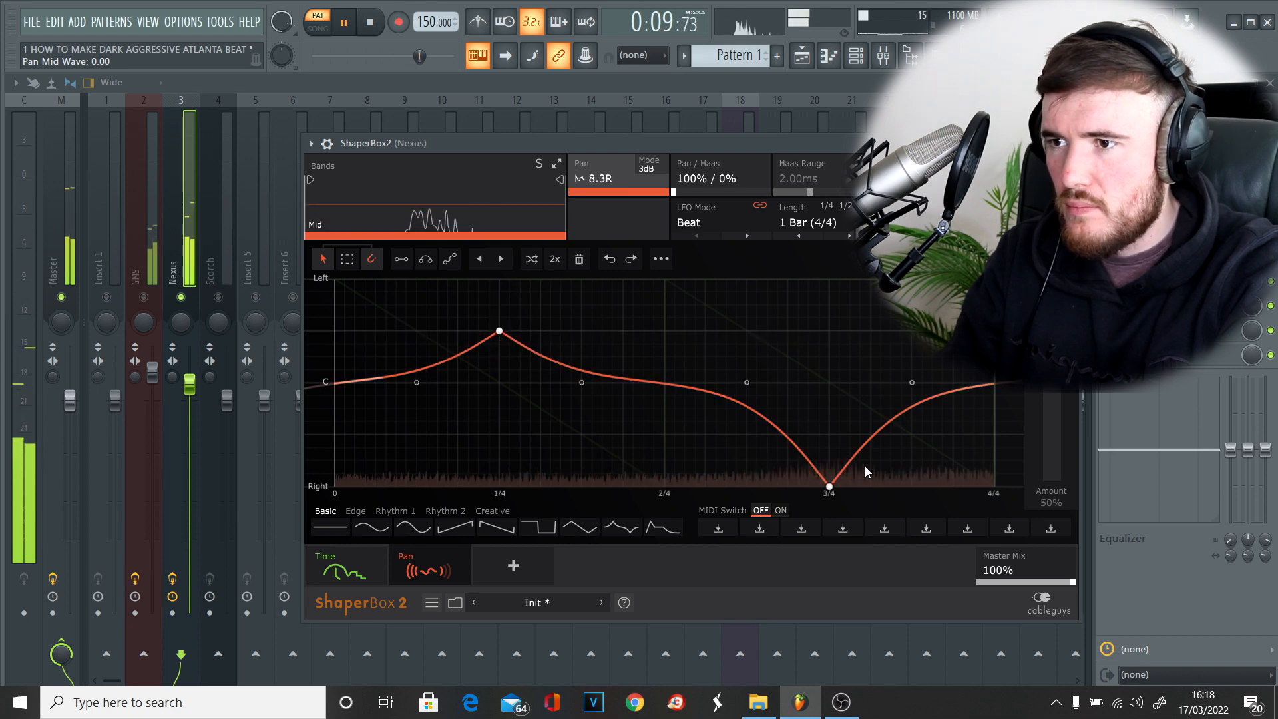
pyautogui.moveTo(830, 487); pyautogui.dragTo(829, 434)
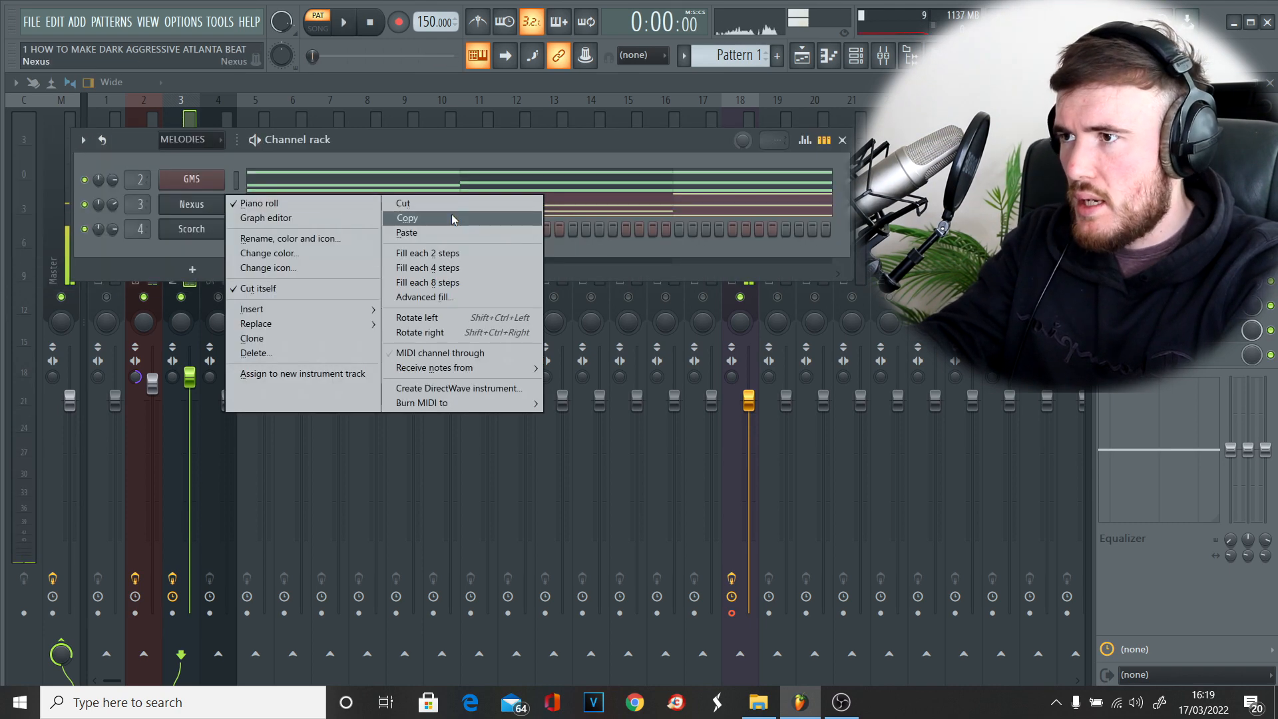
# Copy the Nexus channel's notes and paste them into the Scorch channel.
pyautogui.click(451, 217)
pyautogui.rightClick(189, 229)
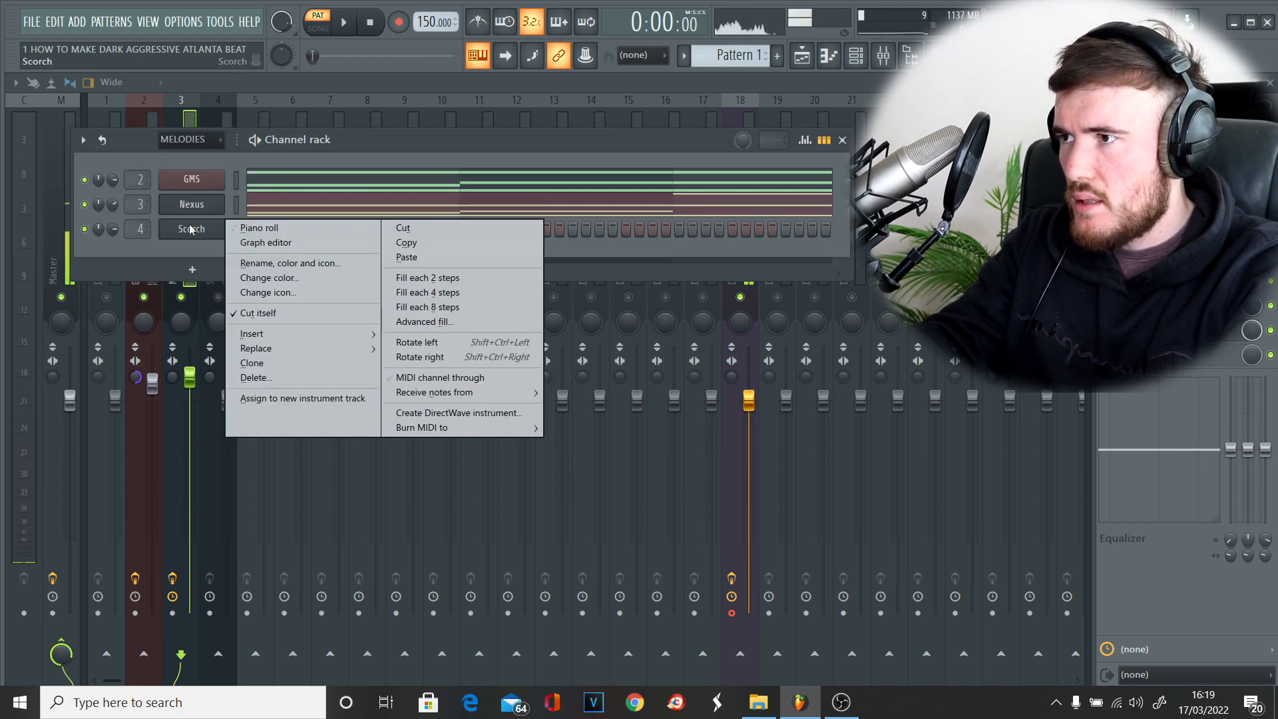
pyautogui.click(406, 257)
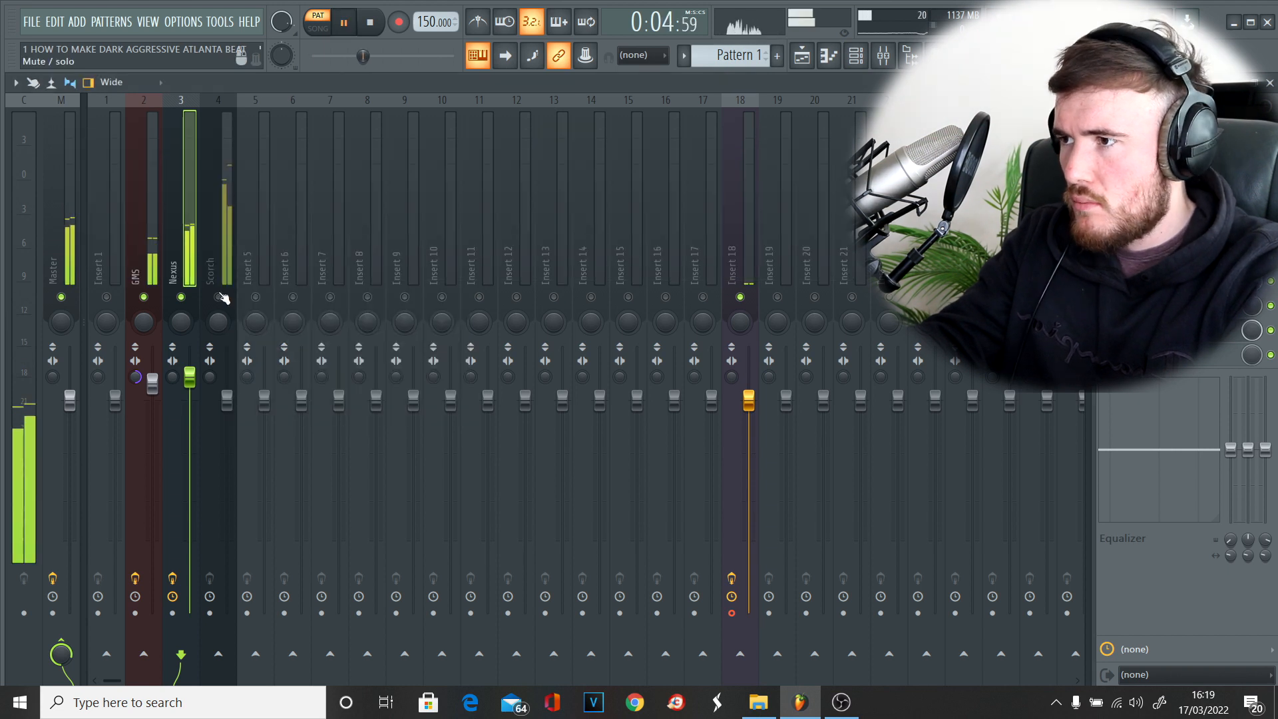
# Solo and select the Scorch mixer track, then add FilterShaper3 to it.
pyautogui.click(219, 297)
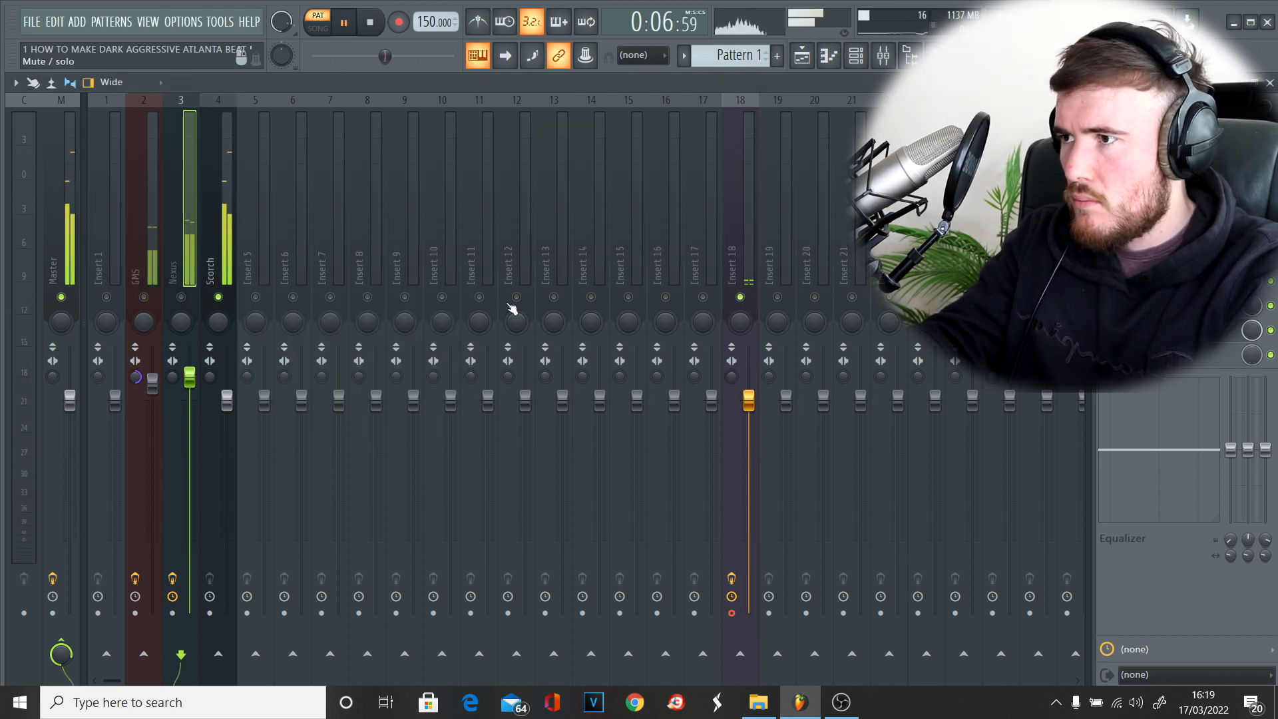
pyautogui.click(223, 255)
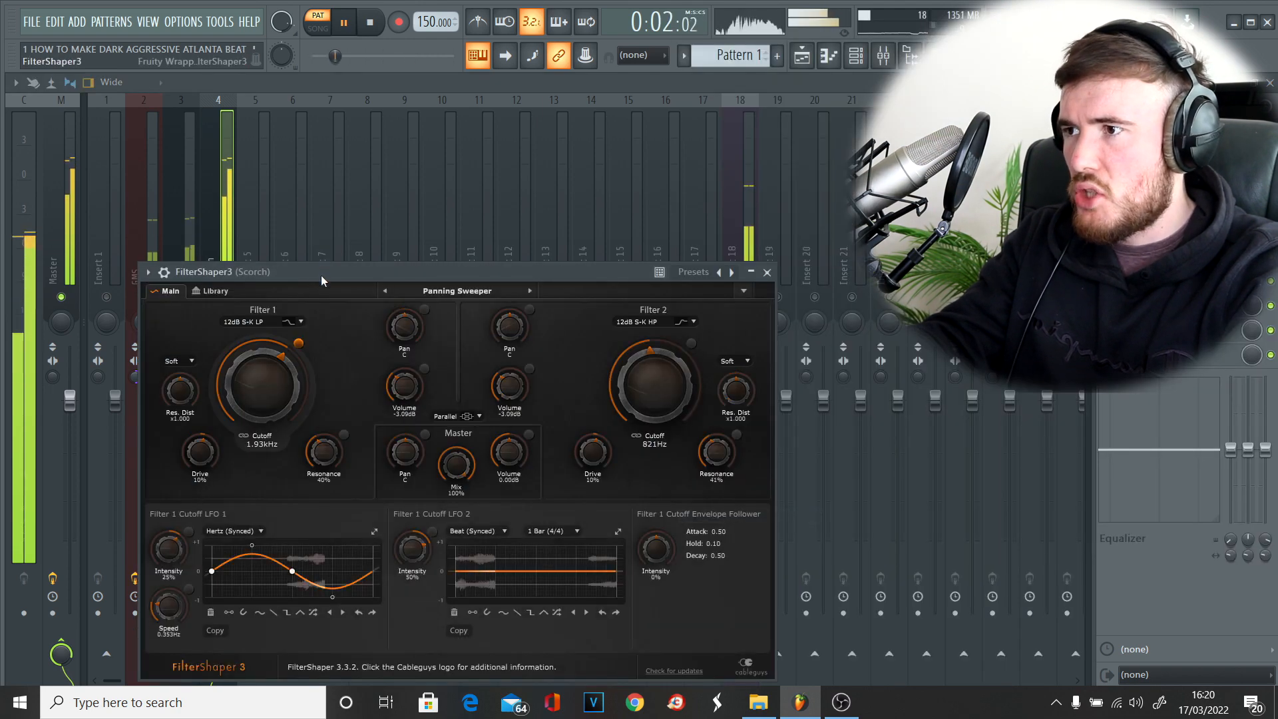
pyautogui.moveTo(321, 274); pyautogui.dragTo(562, 166)
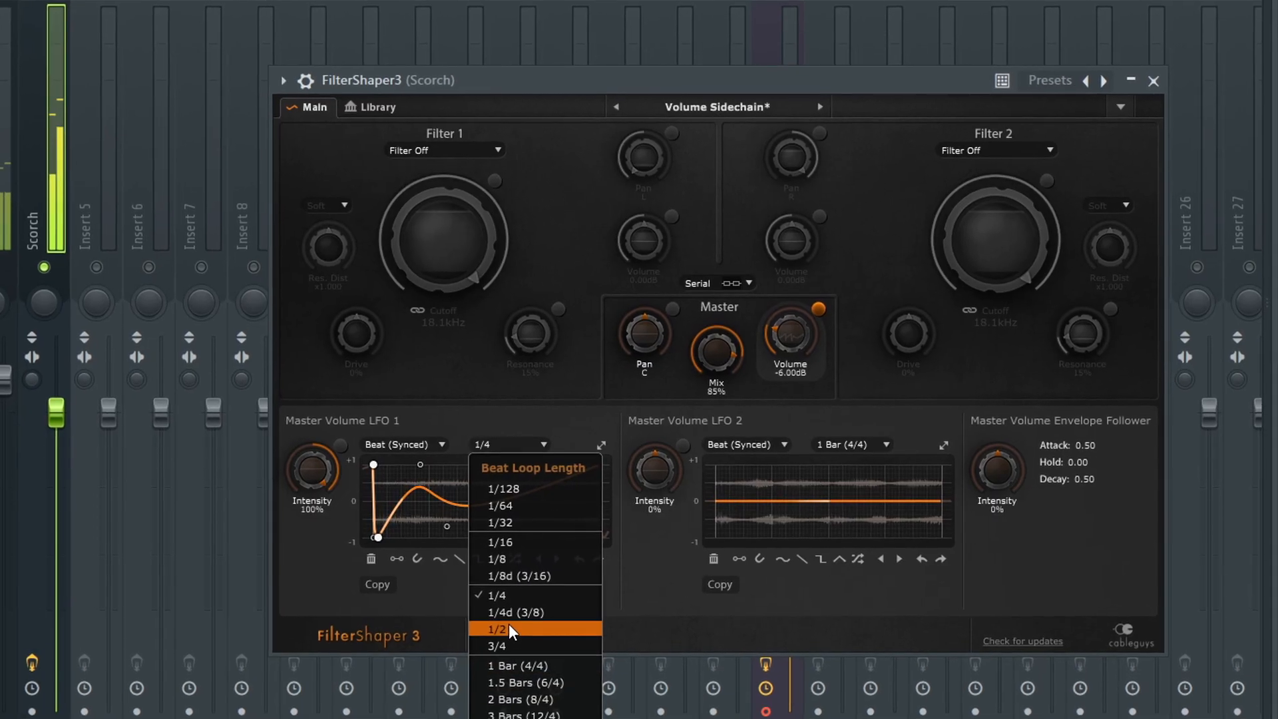
# With the Volume Sidechain preset, set FilterShaper3's Master Volume LFO 1 loop length to 1/2 and adjust its curve.
pyautogui.click(505, 631)
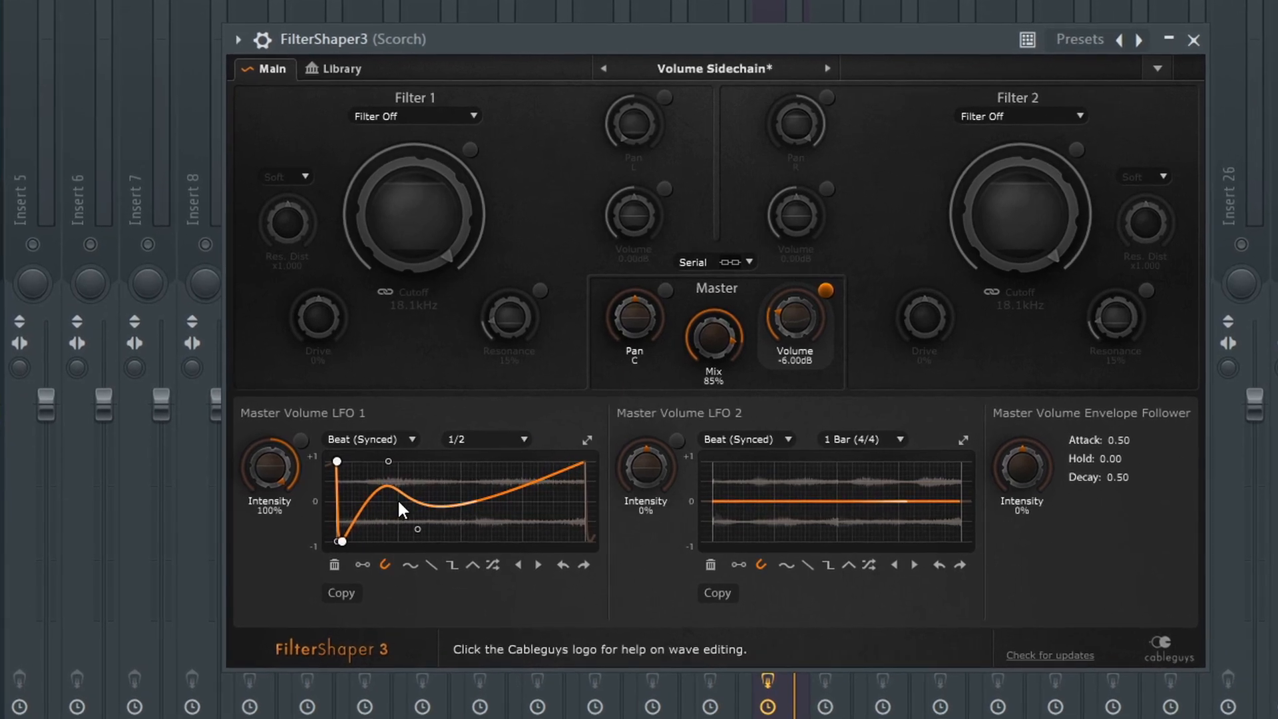
pyautogui.click(381, 439)
pyautogui.click(380, 437)
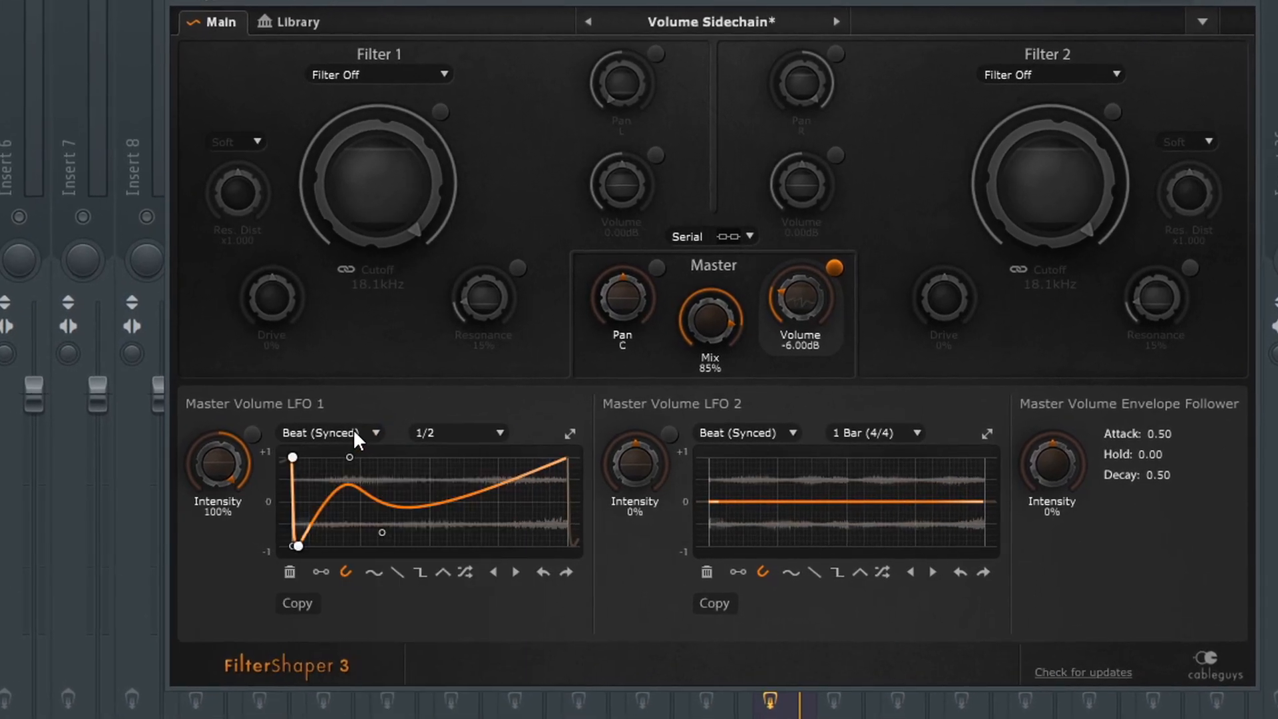
pyautogui.moveTo(339, 458)
pyautogui.mouseDown()
pyautogui.moveTo(386, 461)
pyautogui.moveTo(350, 457)
pyautogui.mouseUp()
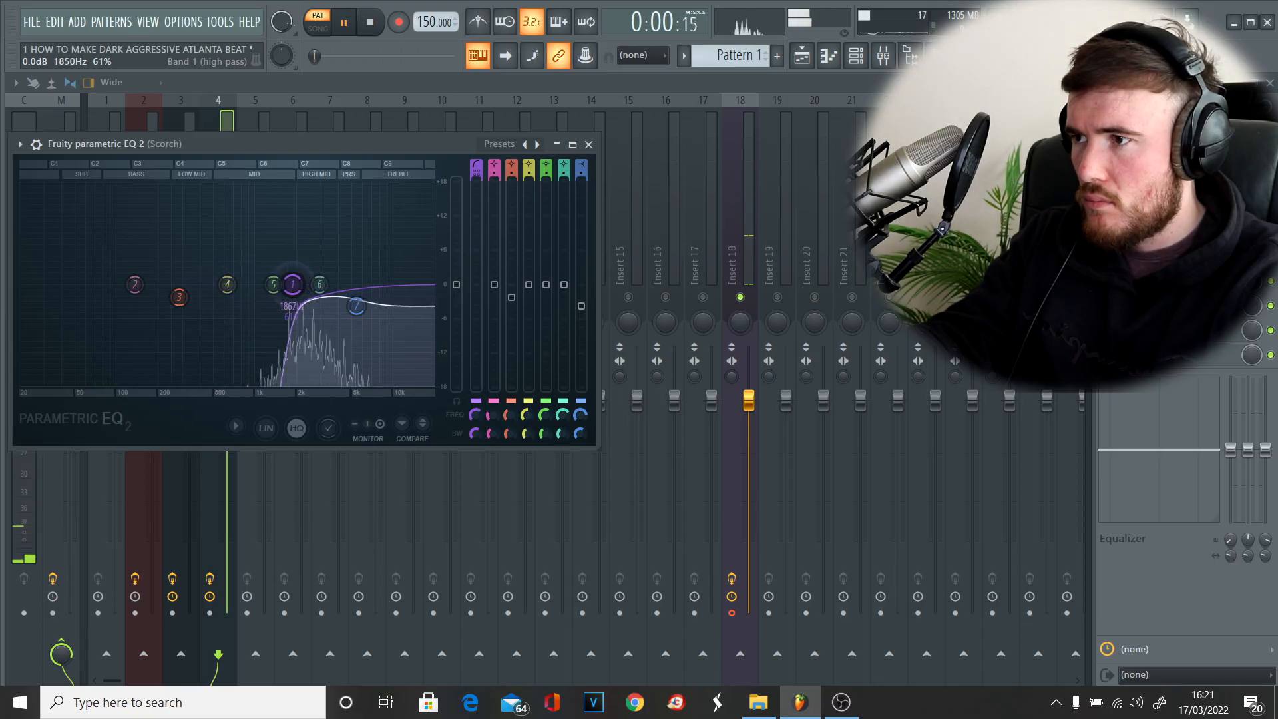
# Lower the high-pass cutoff of the Scorch track's Parametric EQ 2 and add Fruity Reeverb 2 to slot 8.
pyautogui.moveTo(263, 284); pyautogui.dragTo(245, 284)
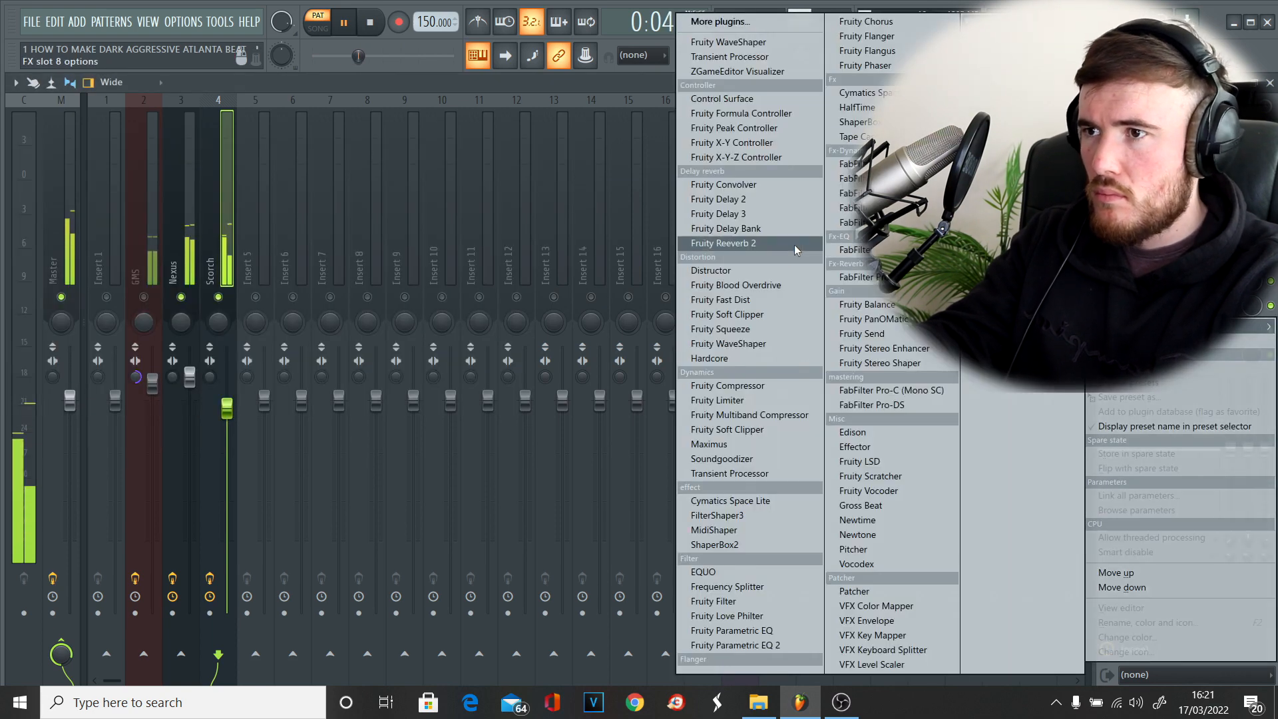
pyautogui.click(784, 247)
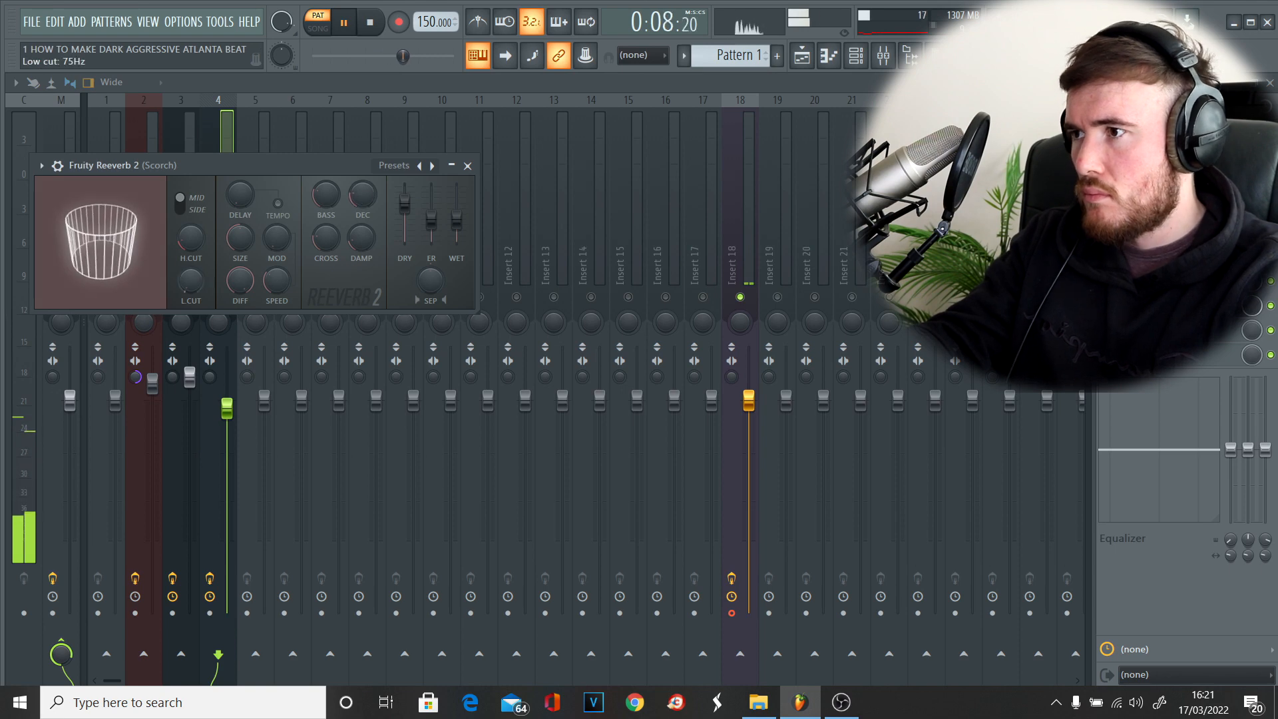
pyautogui.click(1105, 331)
pyautogui.moveTo(1108, 340)
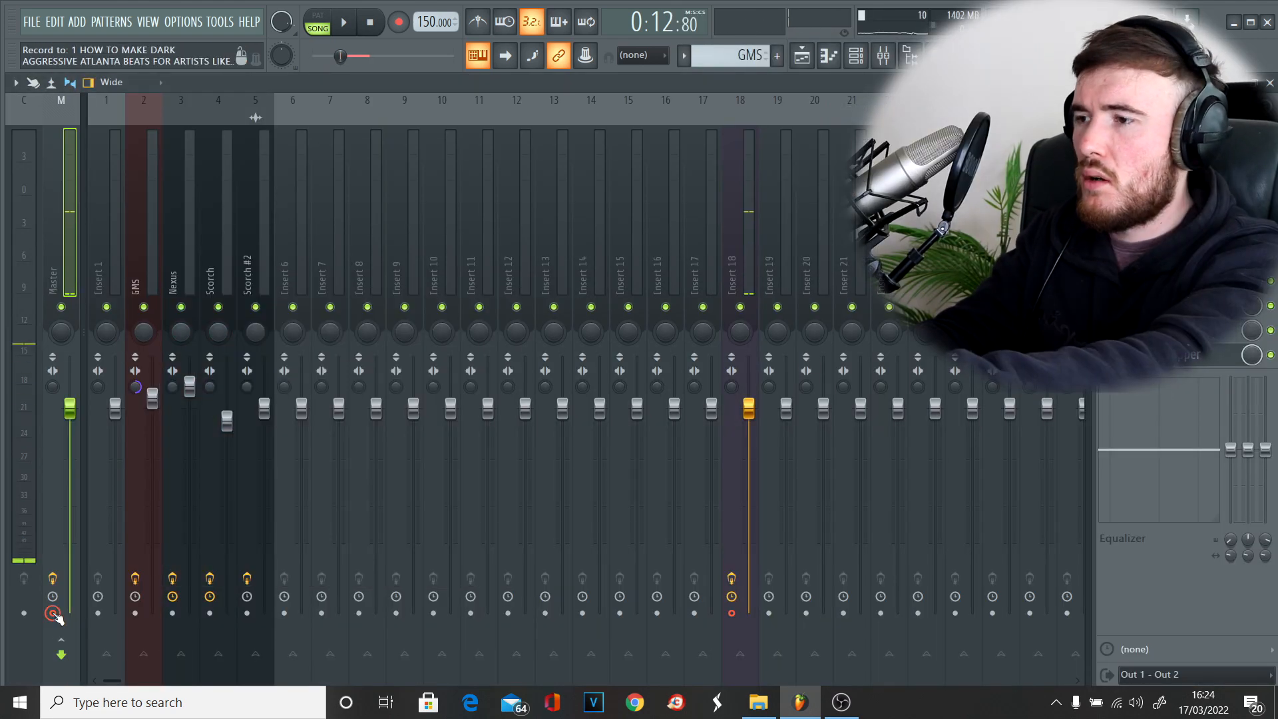
# Render the armed Master track to audio in the playlist and move its clip from Track 2 to Track 8.
pyautogui.hotkey('ctrl', 'alt', 'r')
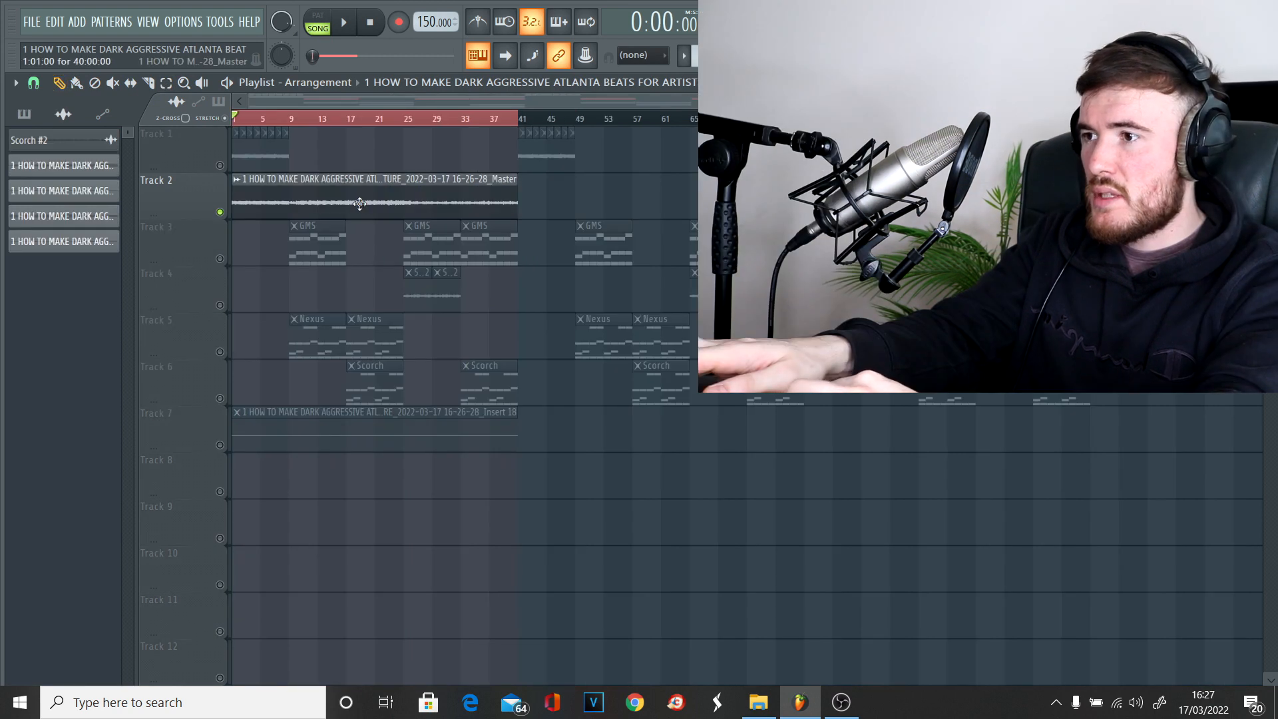
pyautogui.moveTo(359, 203); pyautogui.dragTo(339, 508)
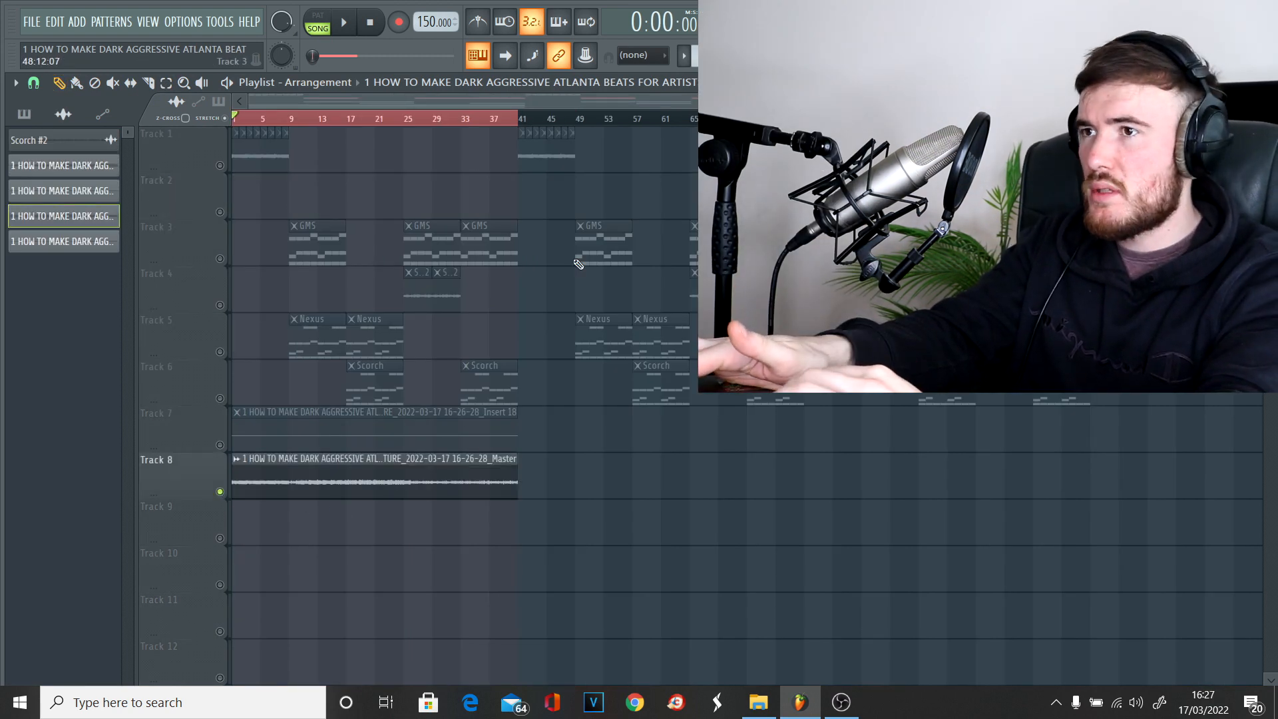
# Create the new Pattern 4 and show the DRUMS channel group in the Channel rack with step looping enabled.
pyautogui.press('KP_Add')
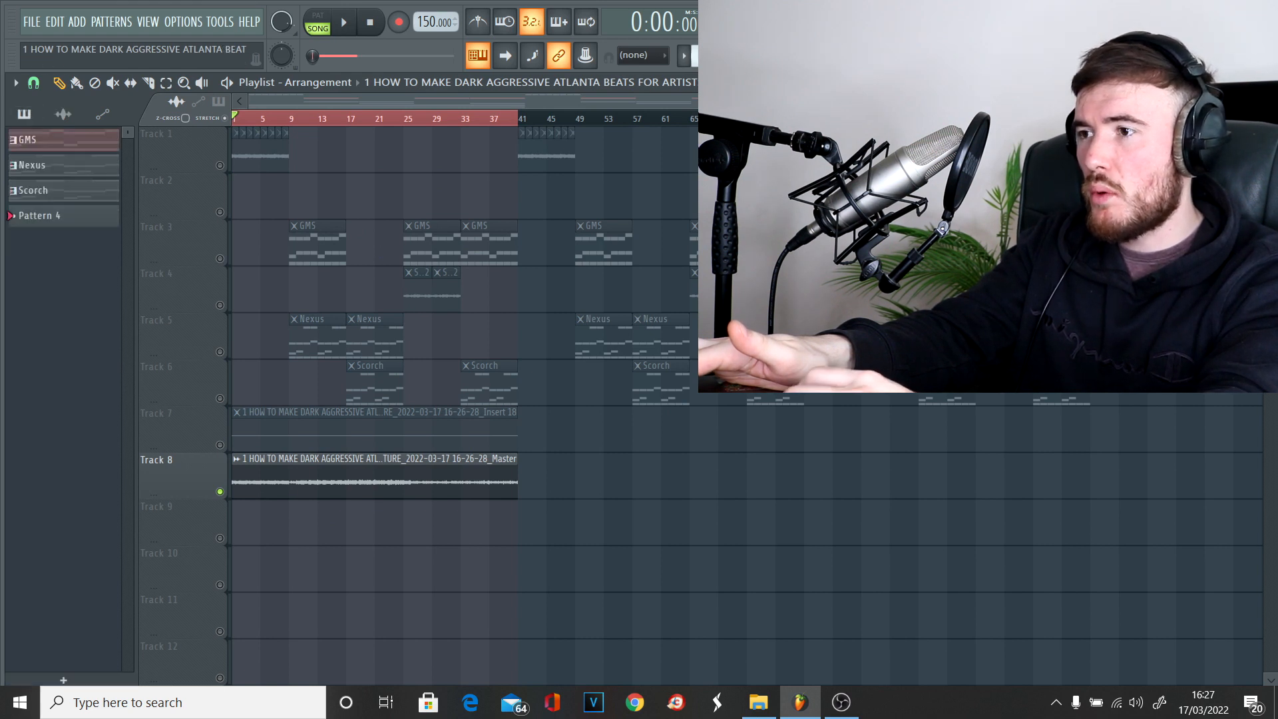
pyautogui.press('Return')
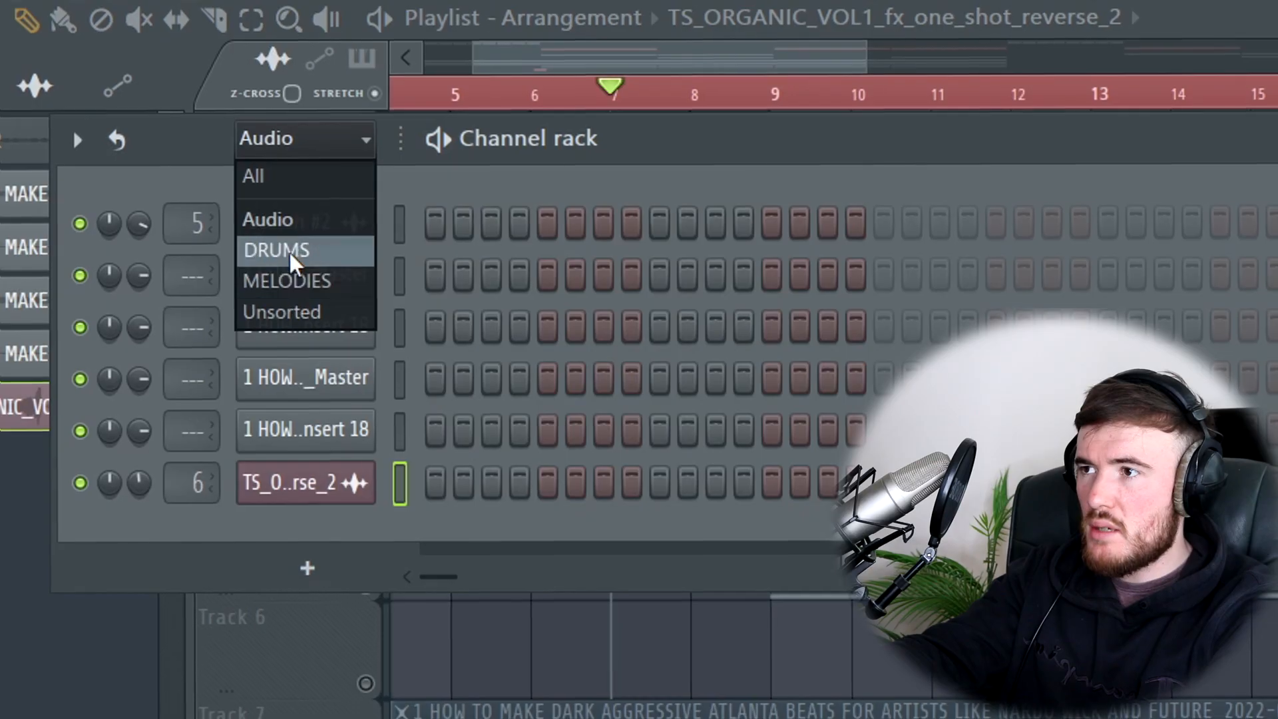
pyautogui.click(288, 253)
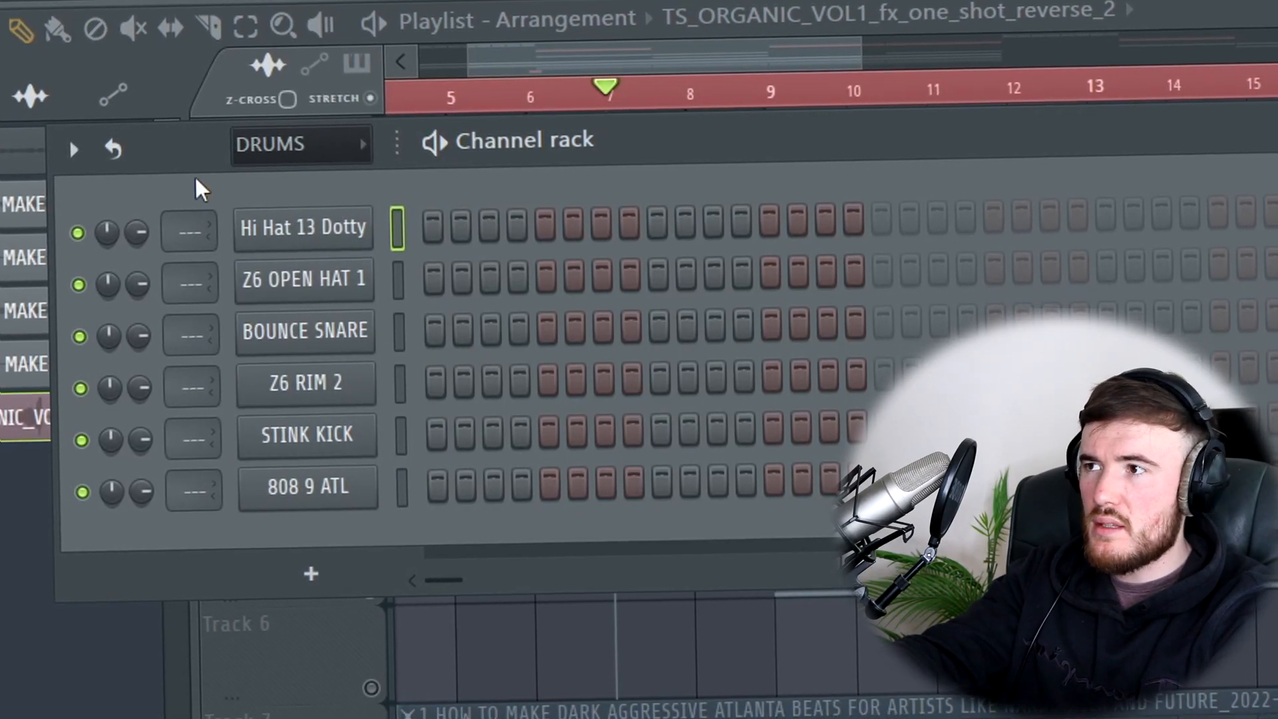
pyautogui.click(114, 165)
pyautogui.click(236, 238)
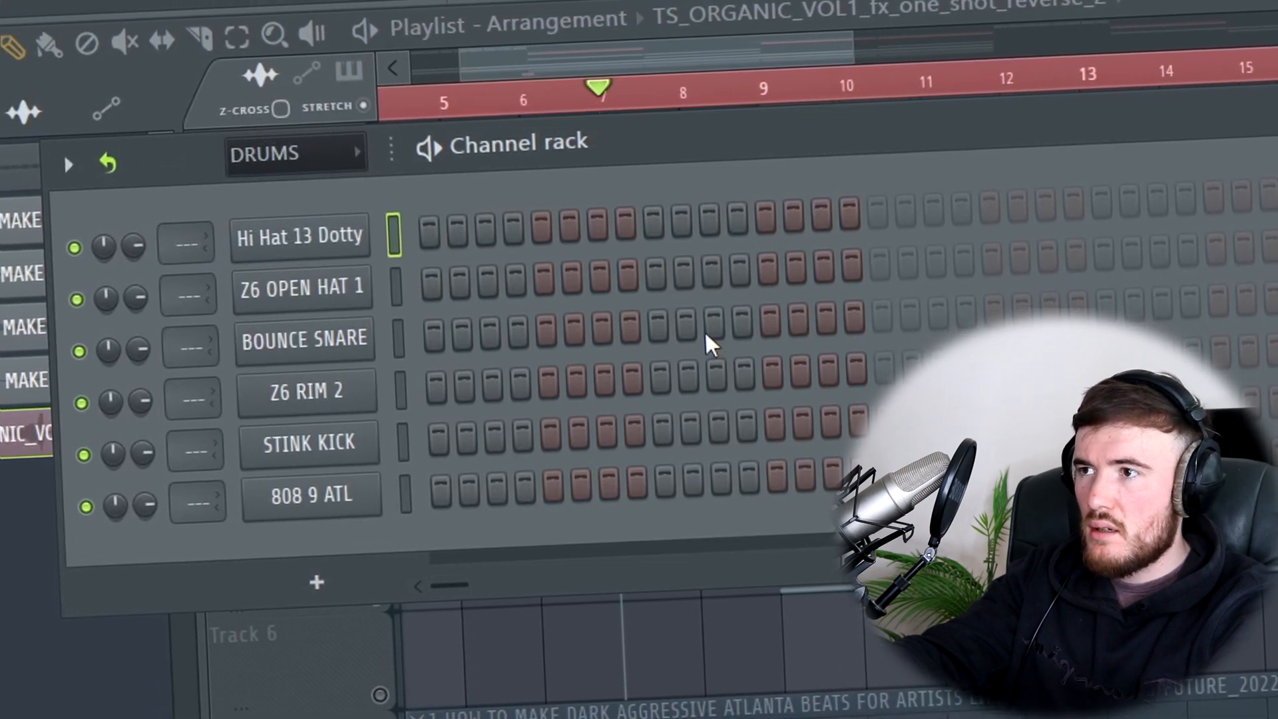
# Place the BOUNCE SNARE on step 9 with a Bar loop and Z6 RIM 2 hits on steps 25, 31 and 35.
pyautogui.click(664, 330)
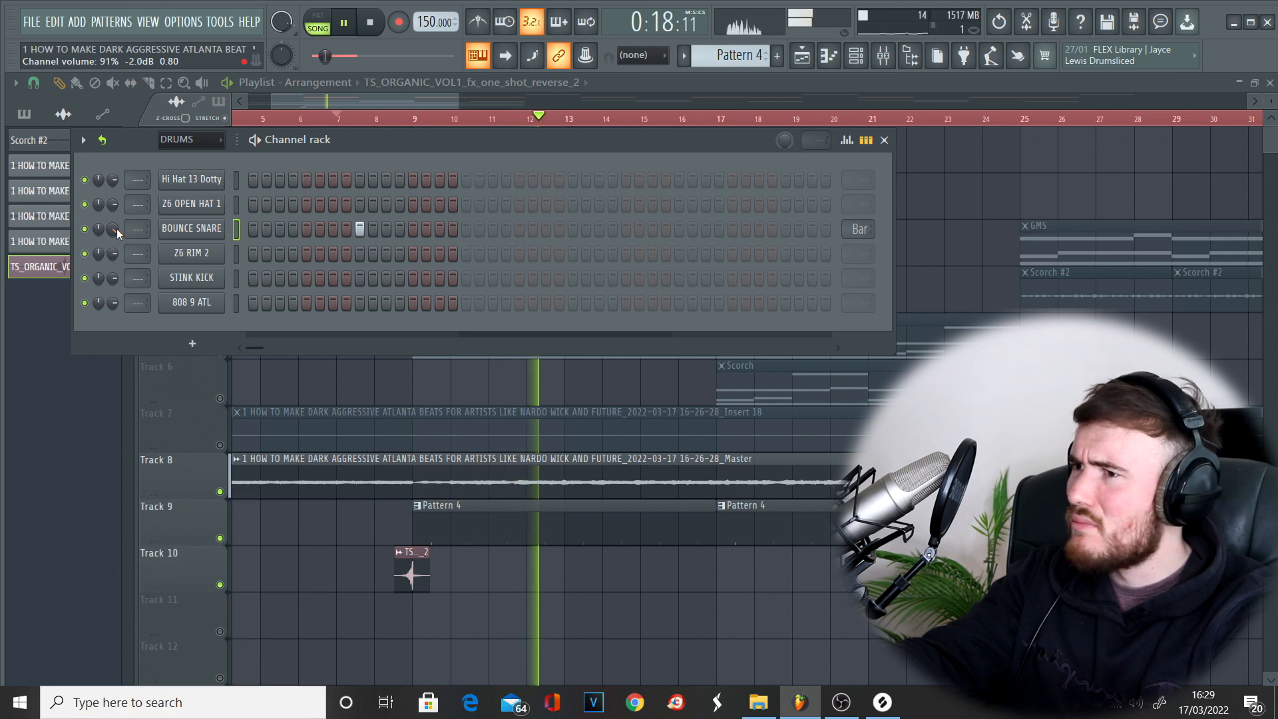
pyautogui.press('space')
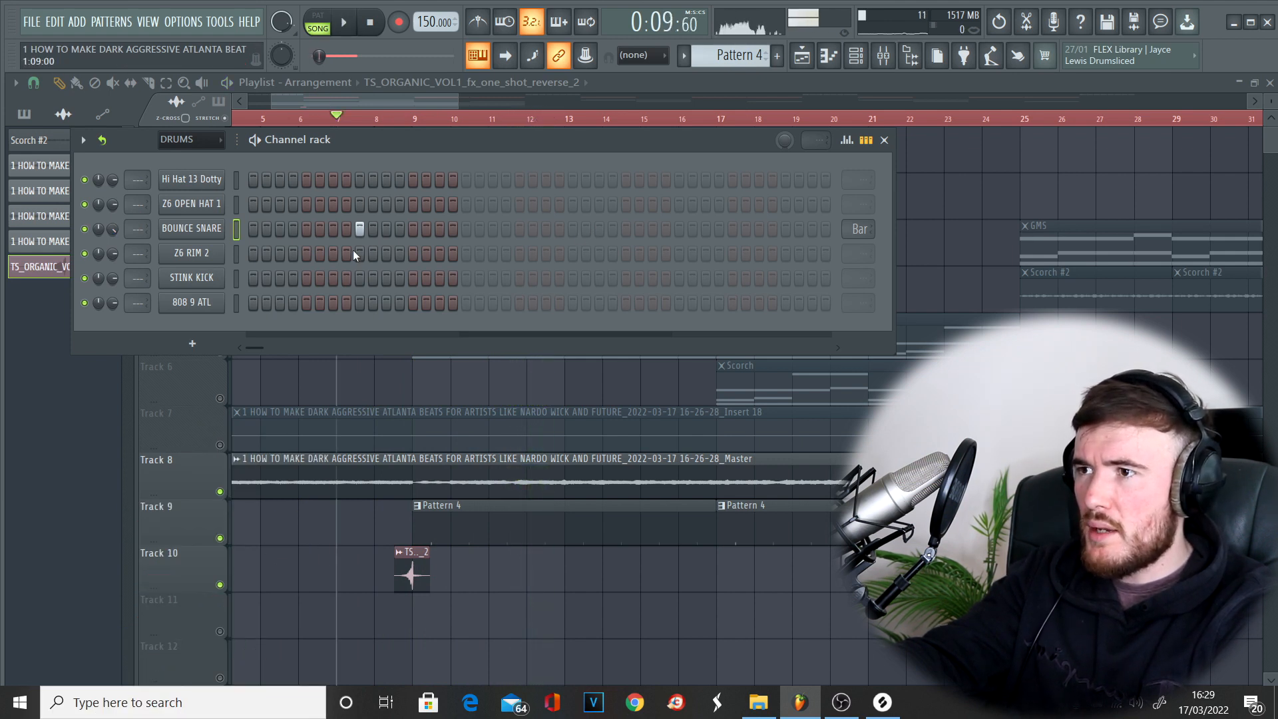
pyautogui.click(573, 254)
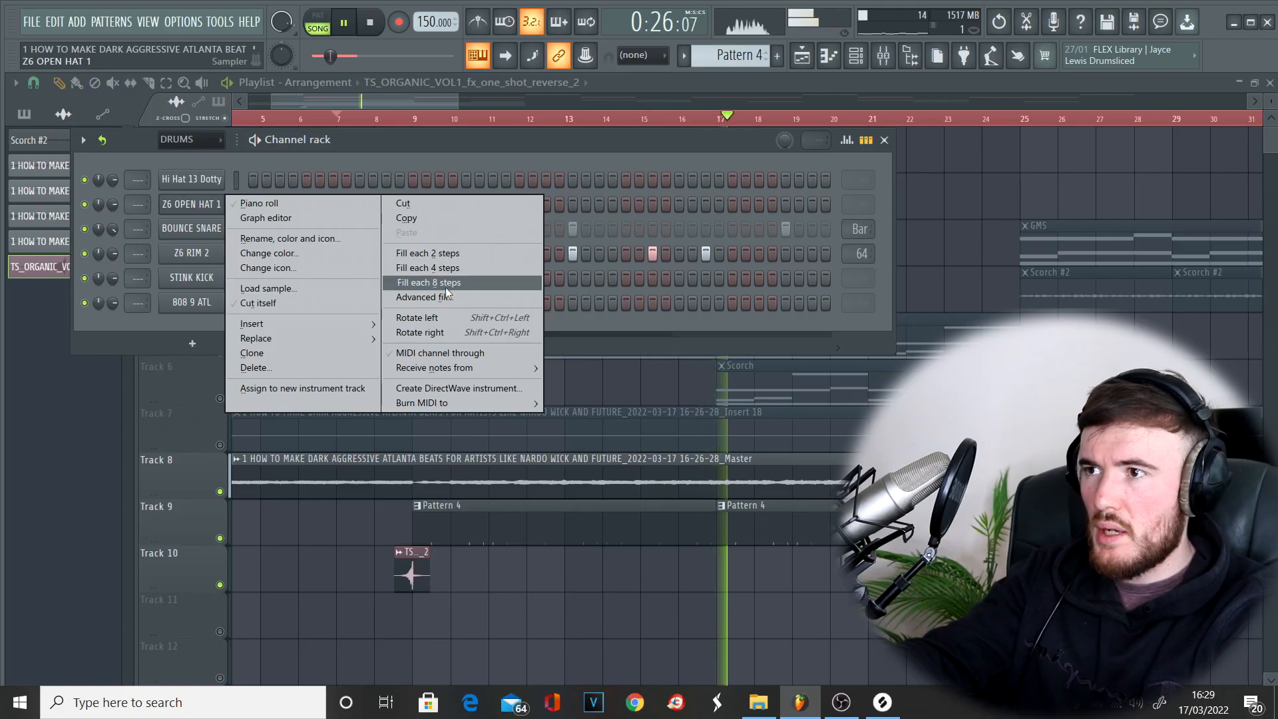
# Fill Z6 OPEN HAT 1 every 8 steps, then remove its mid-bar hits in bars 1 and 2 in the piano roll.
pyautogui.click(445, 285)
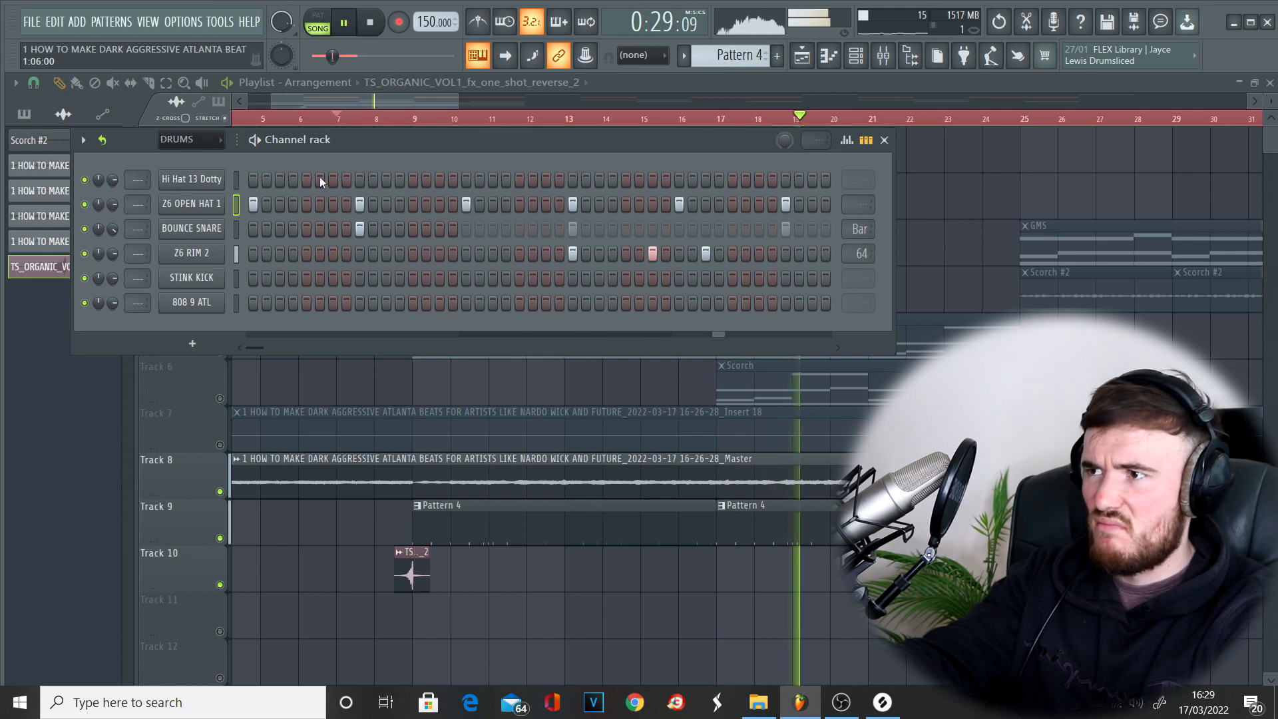
pyautogui.press('space')
pyautogui.rightClick(200, 204)
pyautogui.click(321, 211)
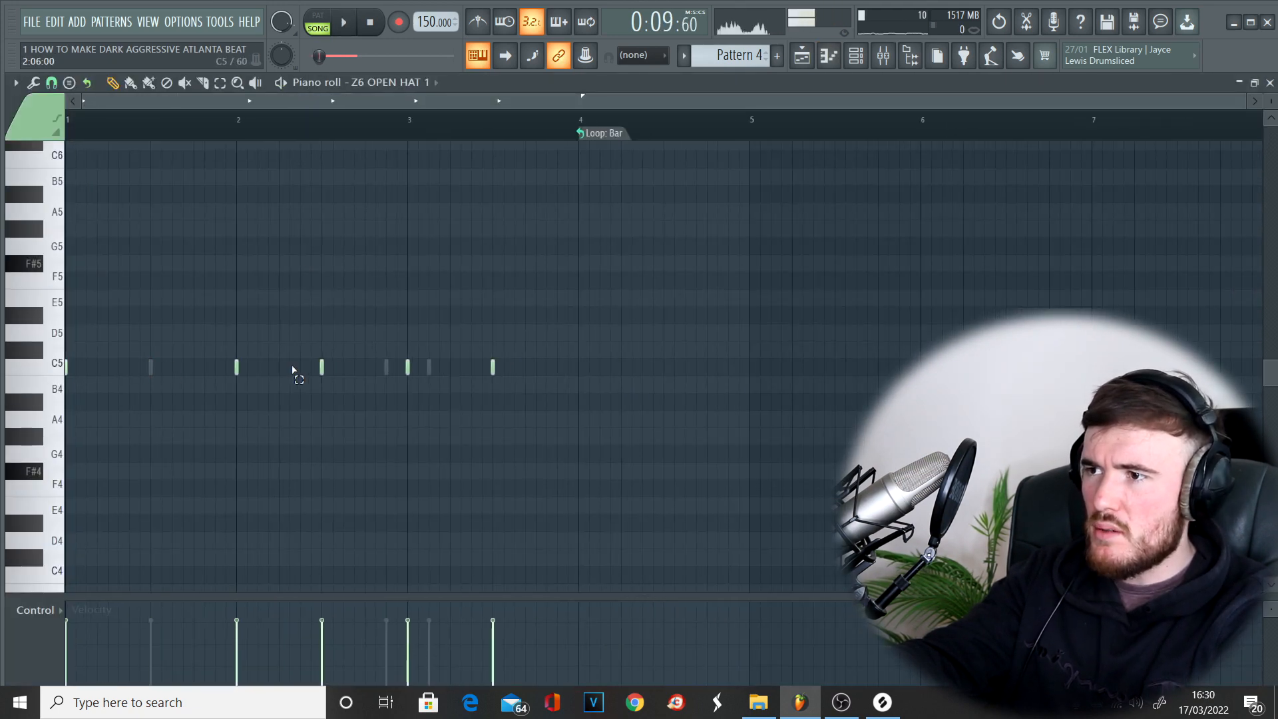
pyautogui.moveTo(324, 327); pyautogui.dragTo(553, 438)
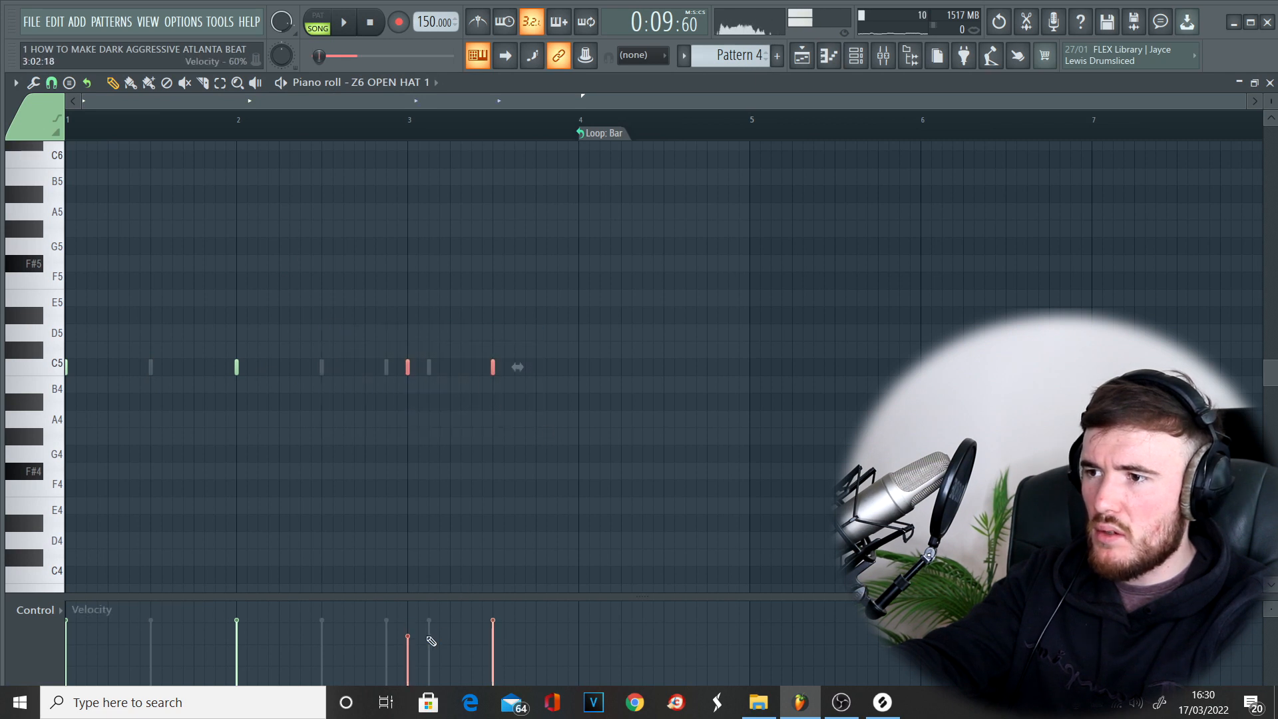
pyautogui.press('space')
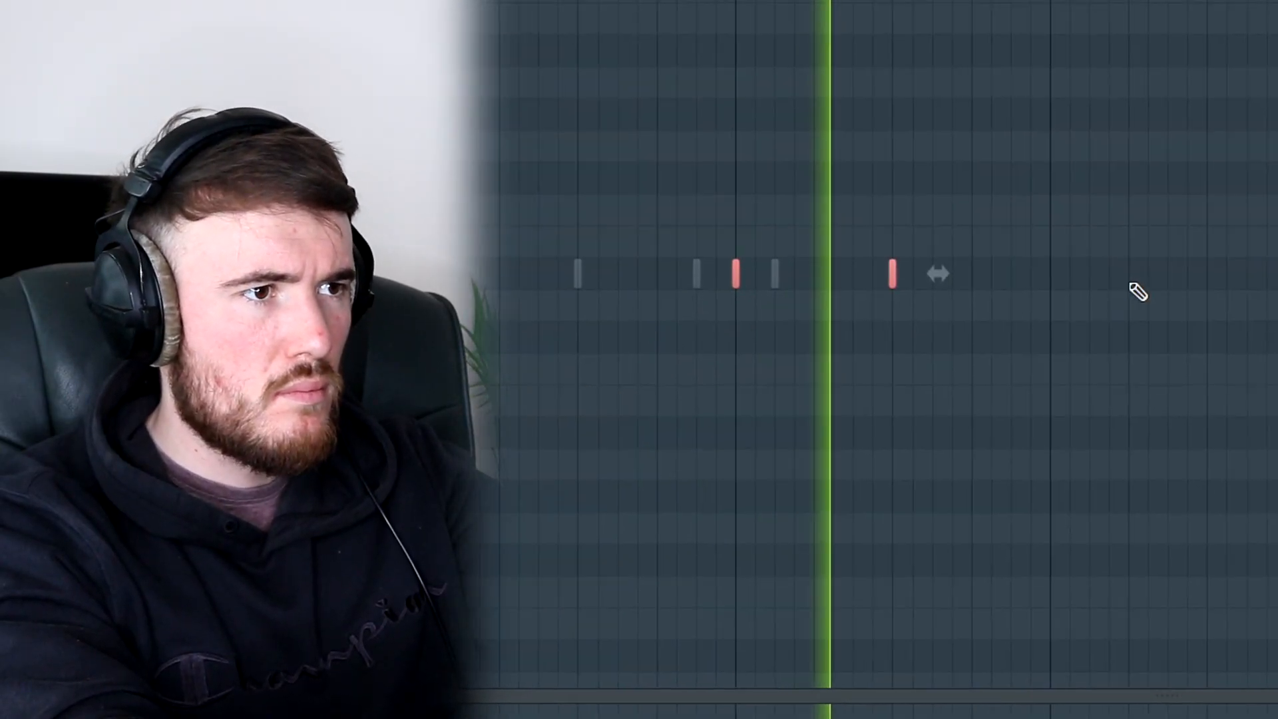
# Add a half-bar C5 open hat note at the end of bar 4 with a short G#4 slide note near its start.
pyautogui.click(1088, 287)
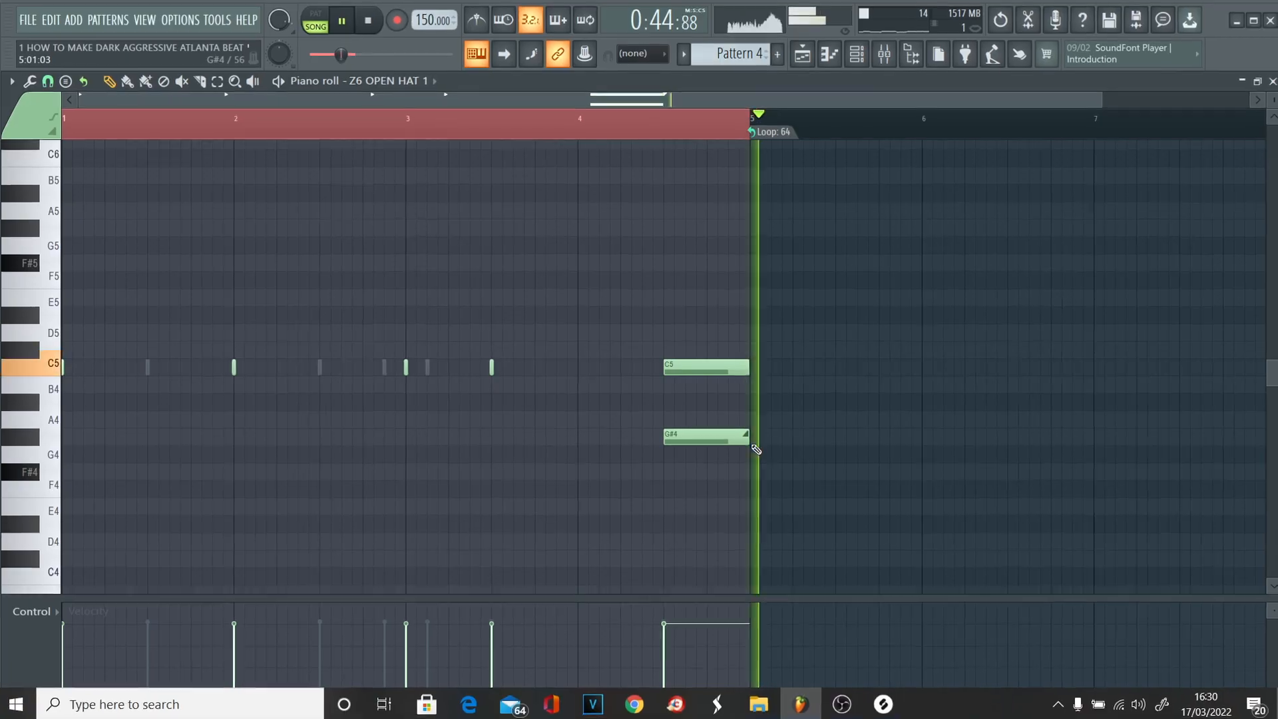
pyautogui.moveTo(747, 439); pyautogui.dragTo(668, 442)
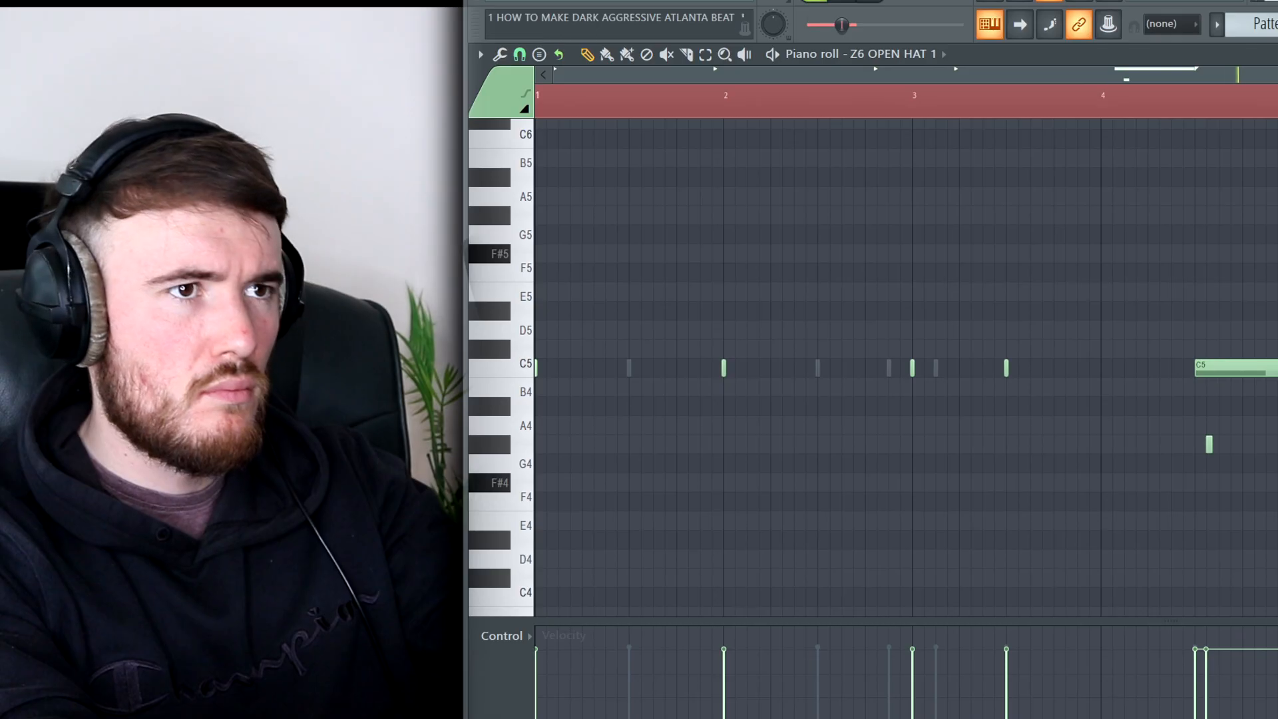
pyautogui.press('F6')
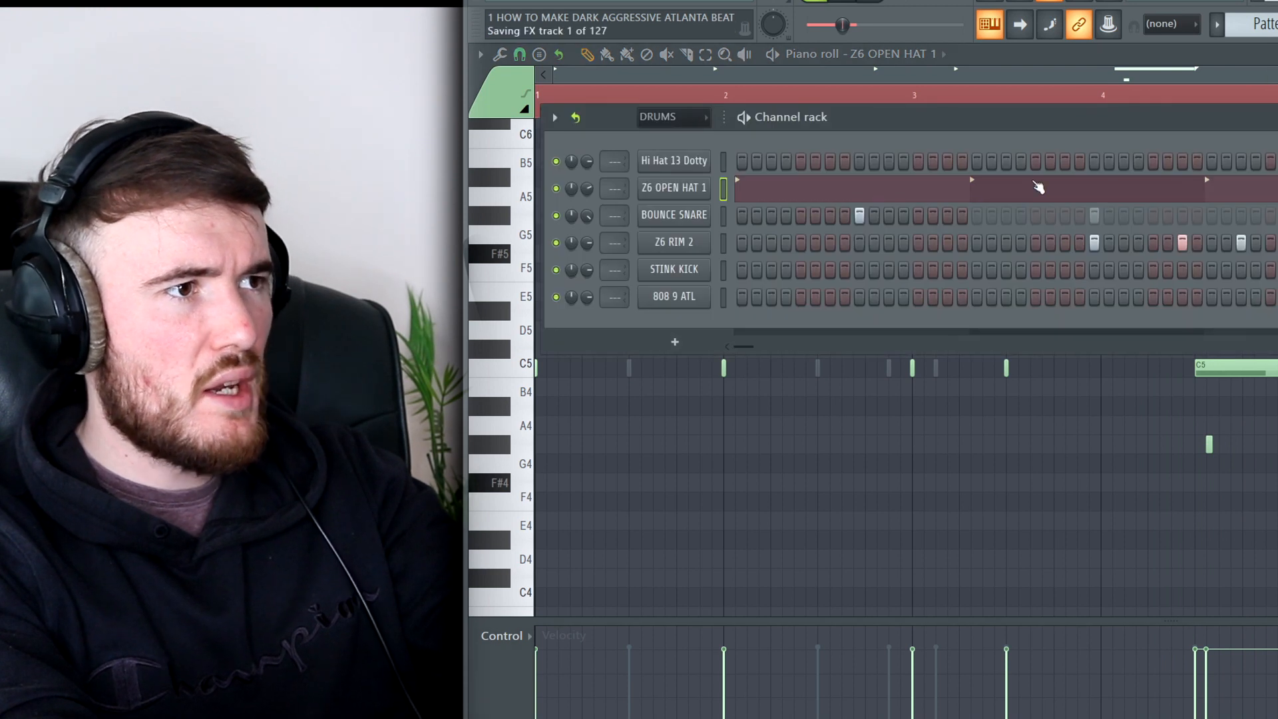
# Make the Hi Hat 13 Dotty channel cut itself and fill it with hits every 2 steps.
pyautogui.rightClick(670, 159)
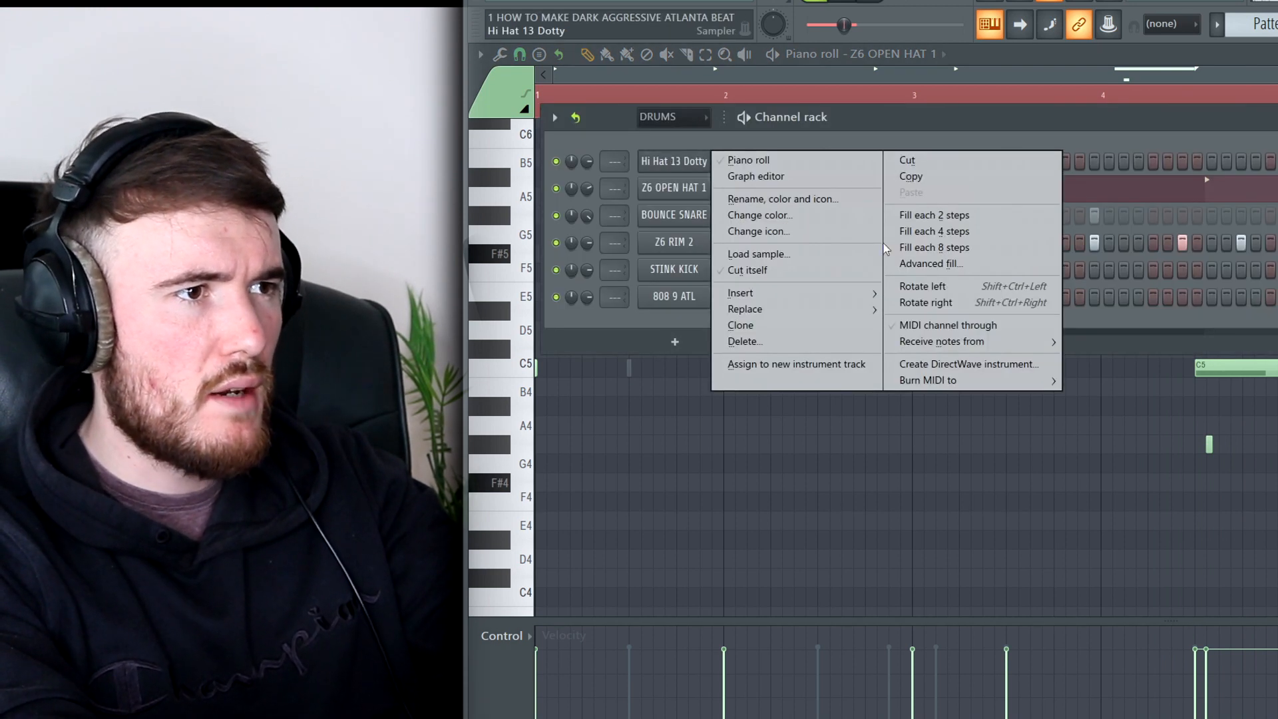
pyautogui.click(811, 271)
pyautogui.rightClick(703, 167)
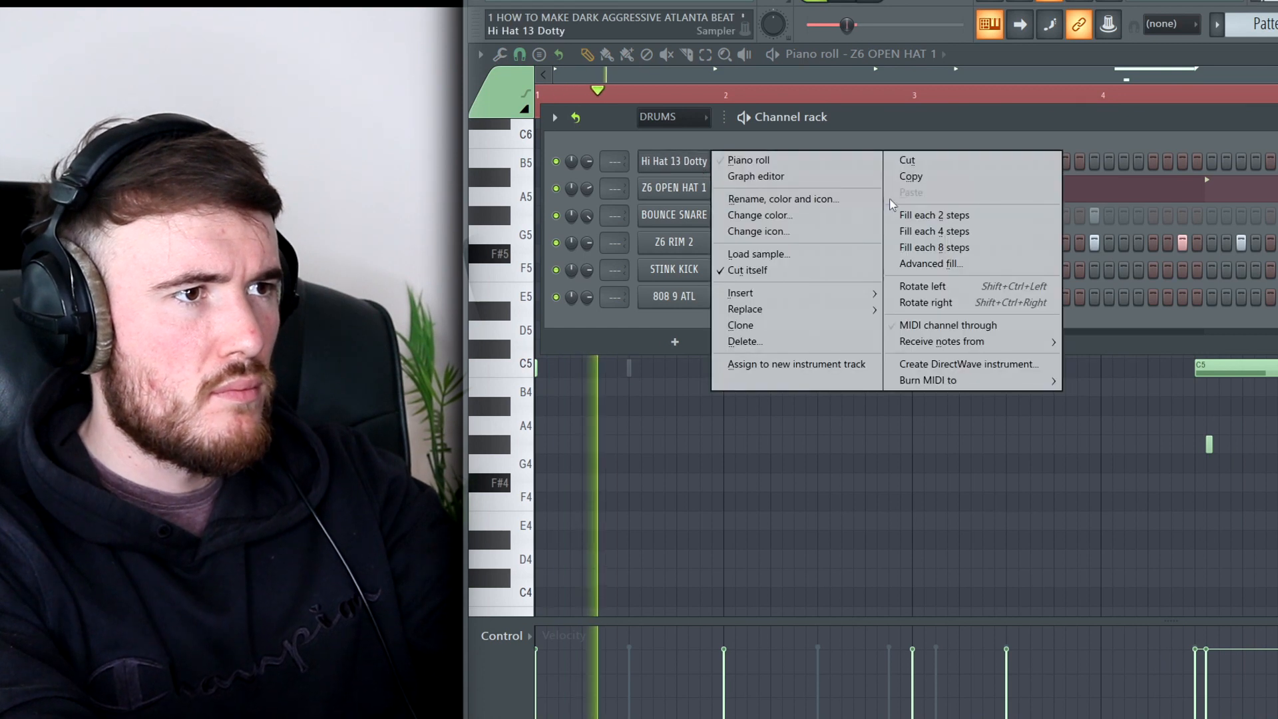
pyautogui.click(928, 215)
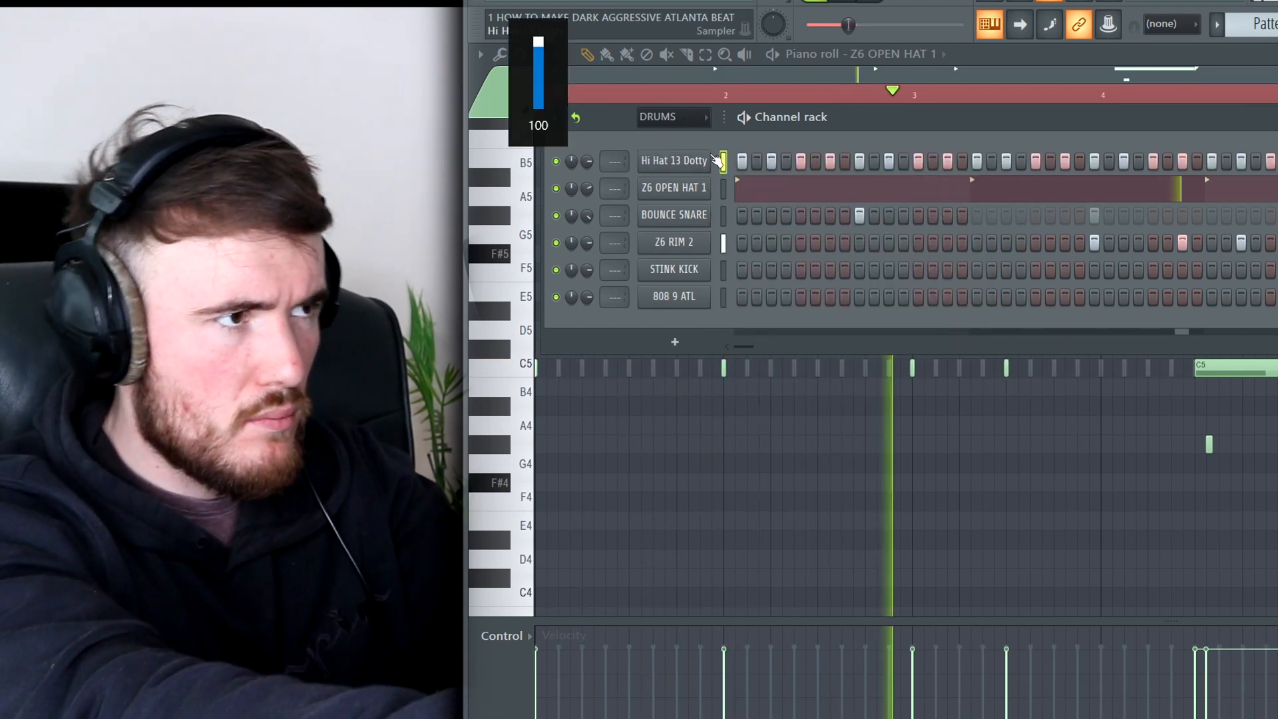
# Raise the EQ and slightly increase the Boost in Hi Hat 13 Dotty's precomputed effects, then save the project.
pyautogui.click(715, 161)
pyautogui.click(792, 293)
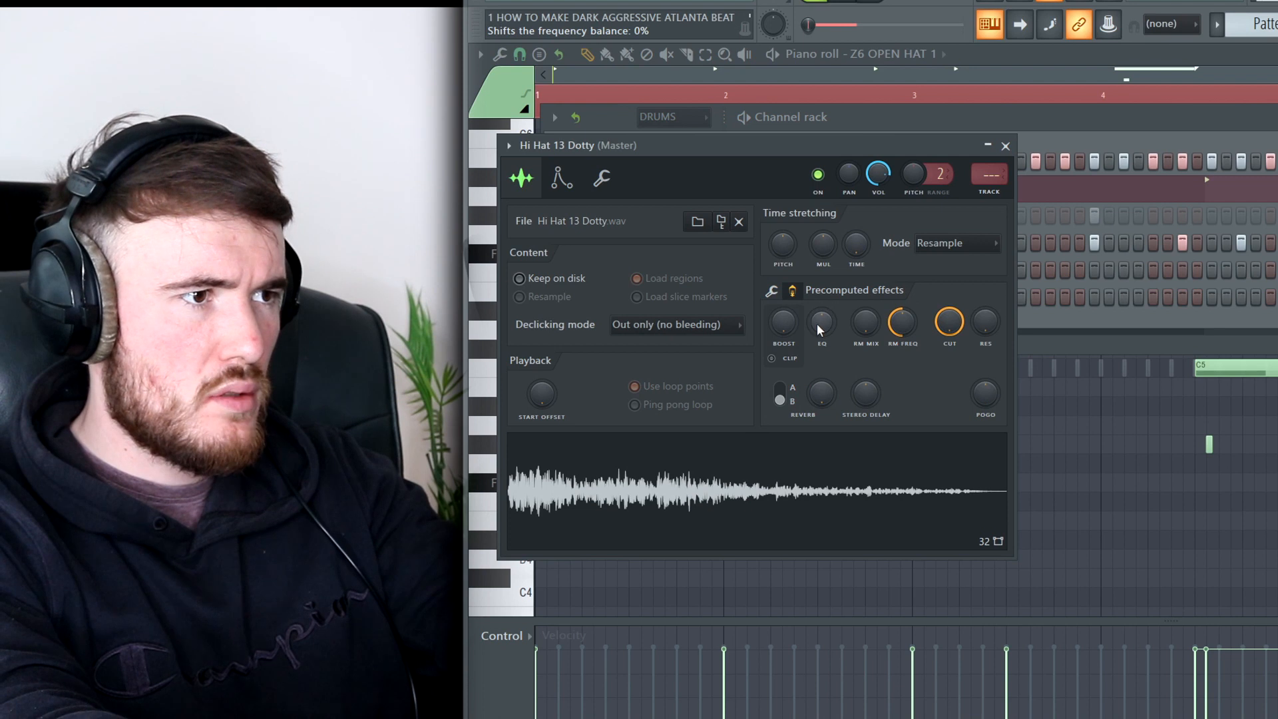
pyautogui.moveTo(821, 324); pyautogui.dragTo(821, 293)
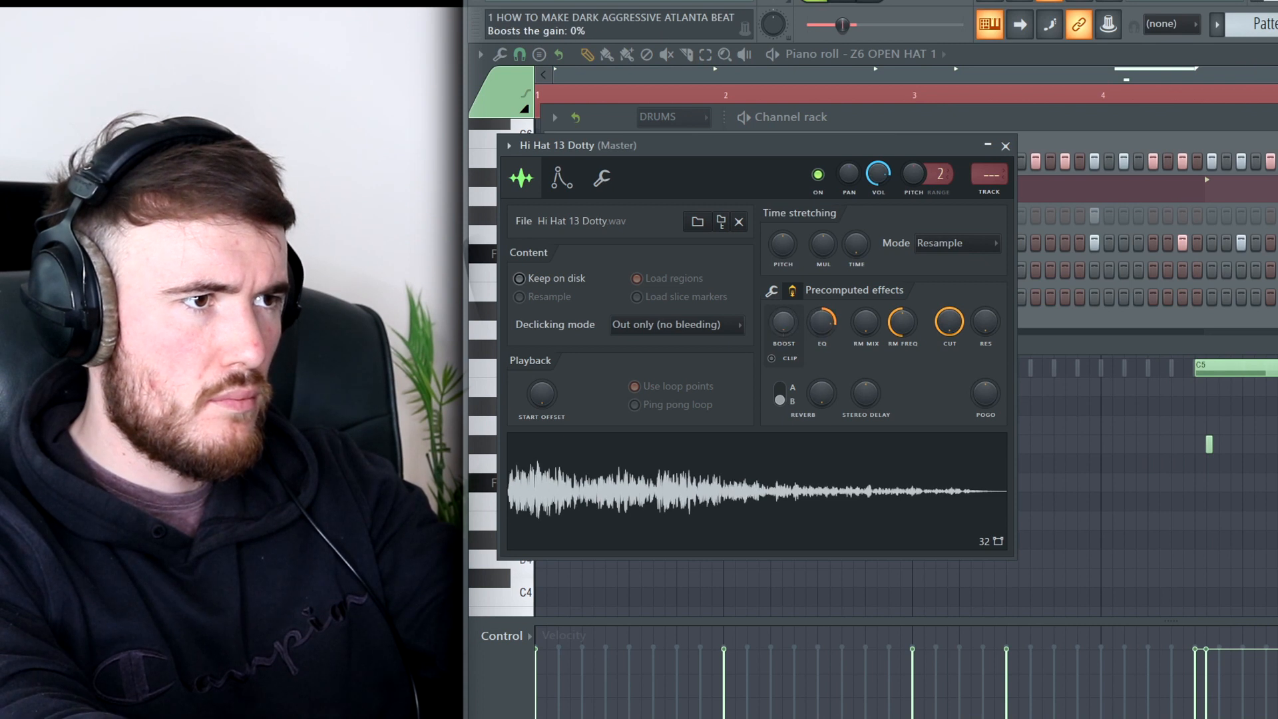
pyautogui.moveTo(779, 339); pyautogui.dragTo(779, 335)
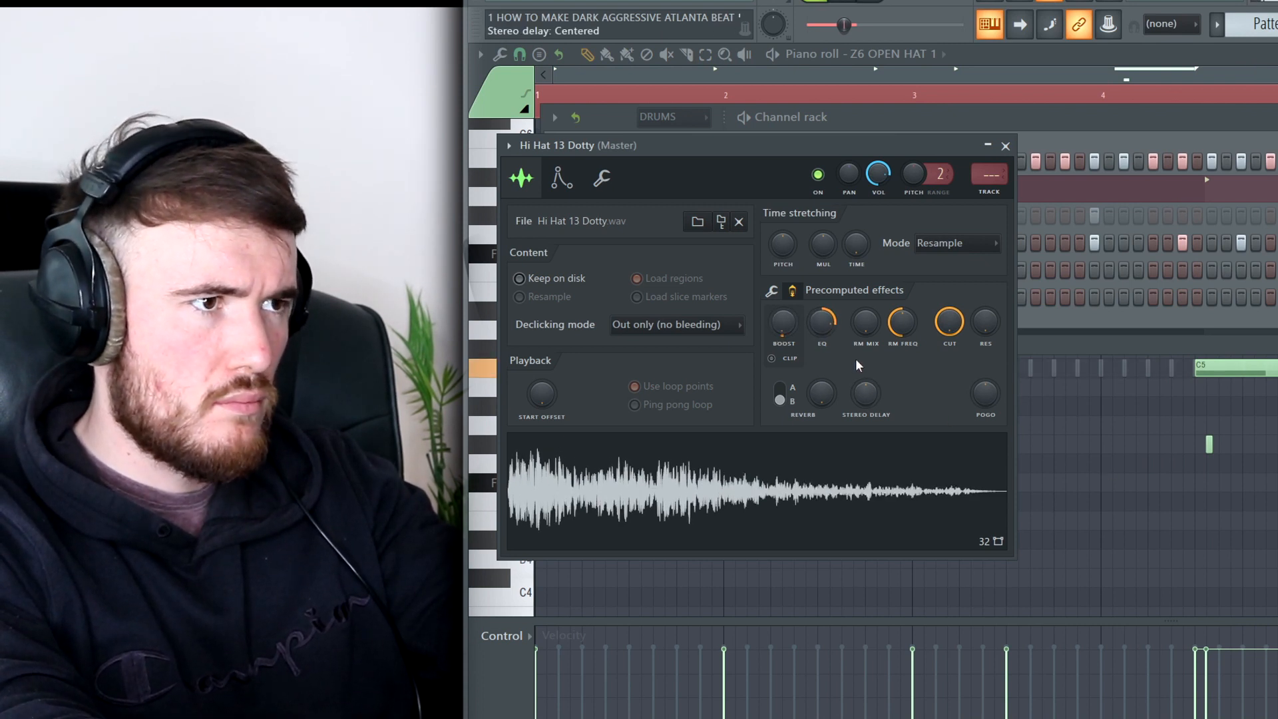
pyautogui.hotkey('ctrl', 's')
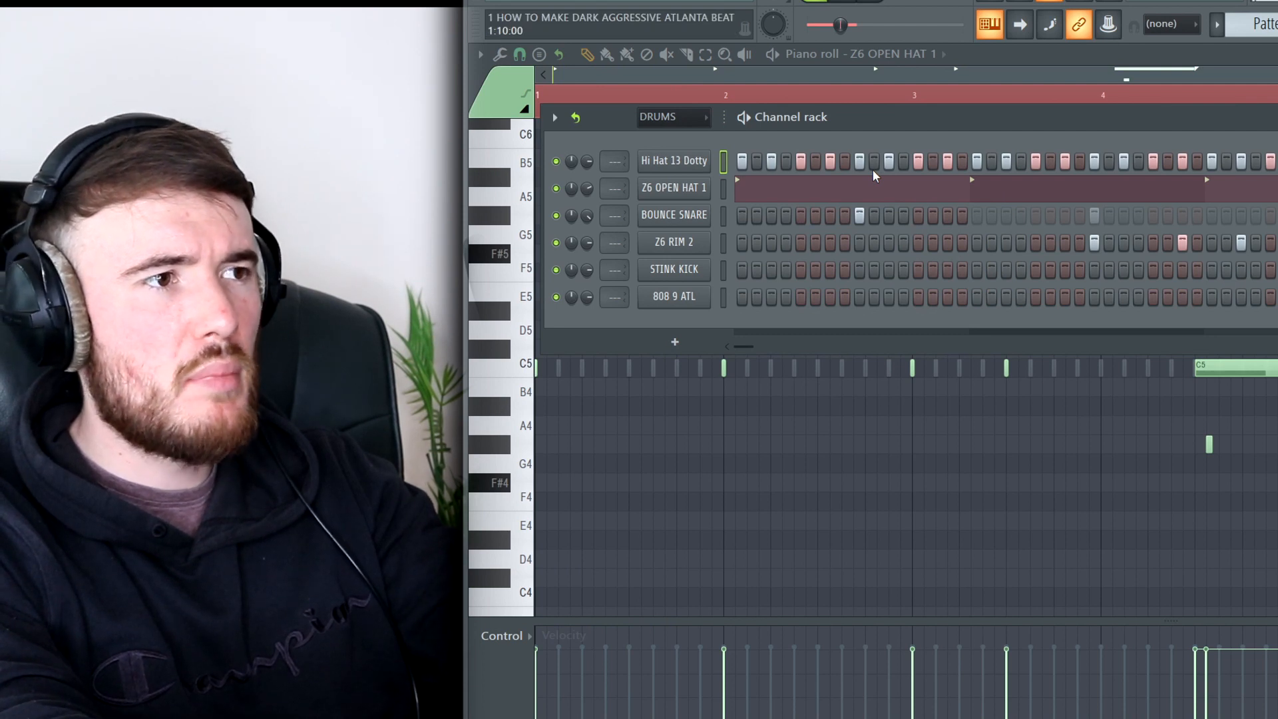
# Make the 808 9 ATL channel cut itself and lay out back-to-back F#5 notes in its piano roll.
pyautogui.rightClick(697, 301)
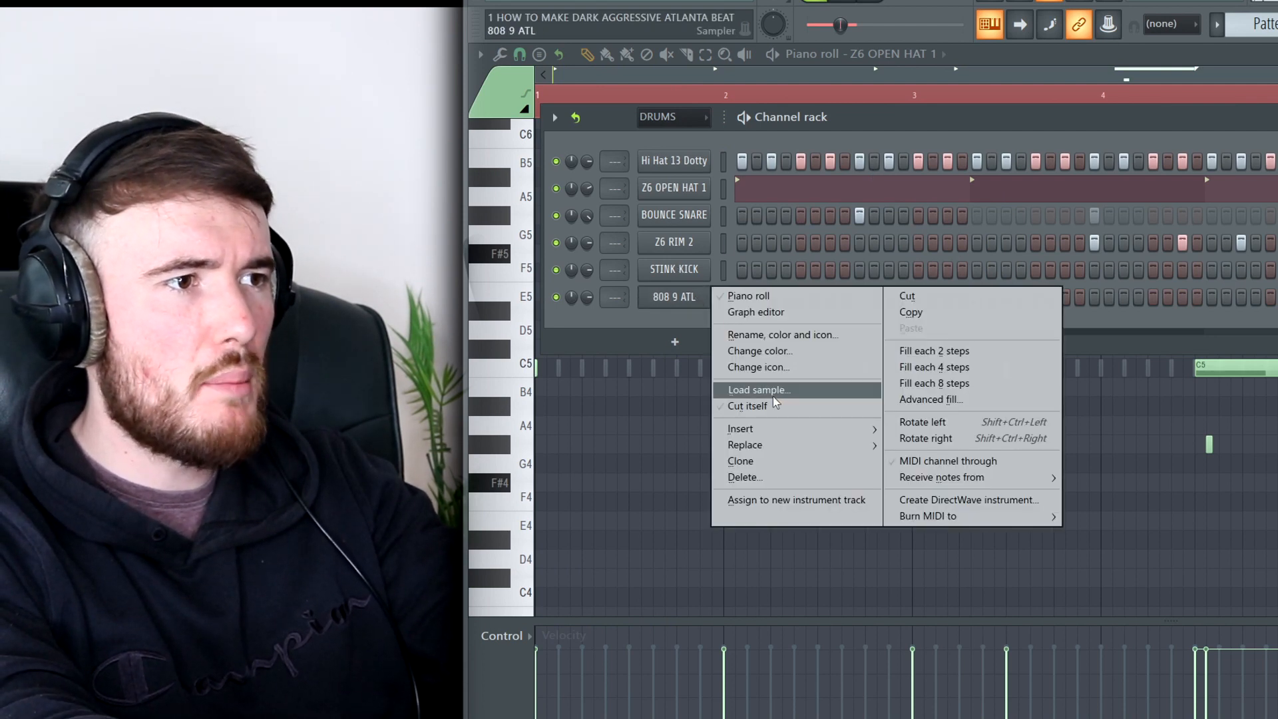
pyautogui.click(748, 406)
pyautogui.rightClick(682, 301)
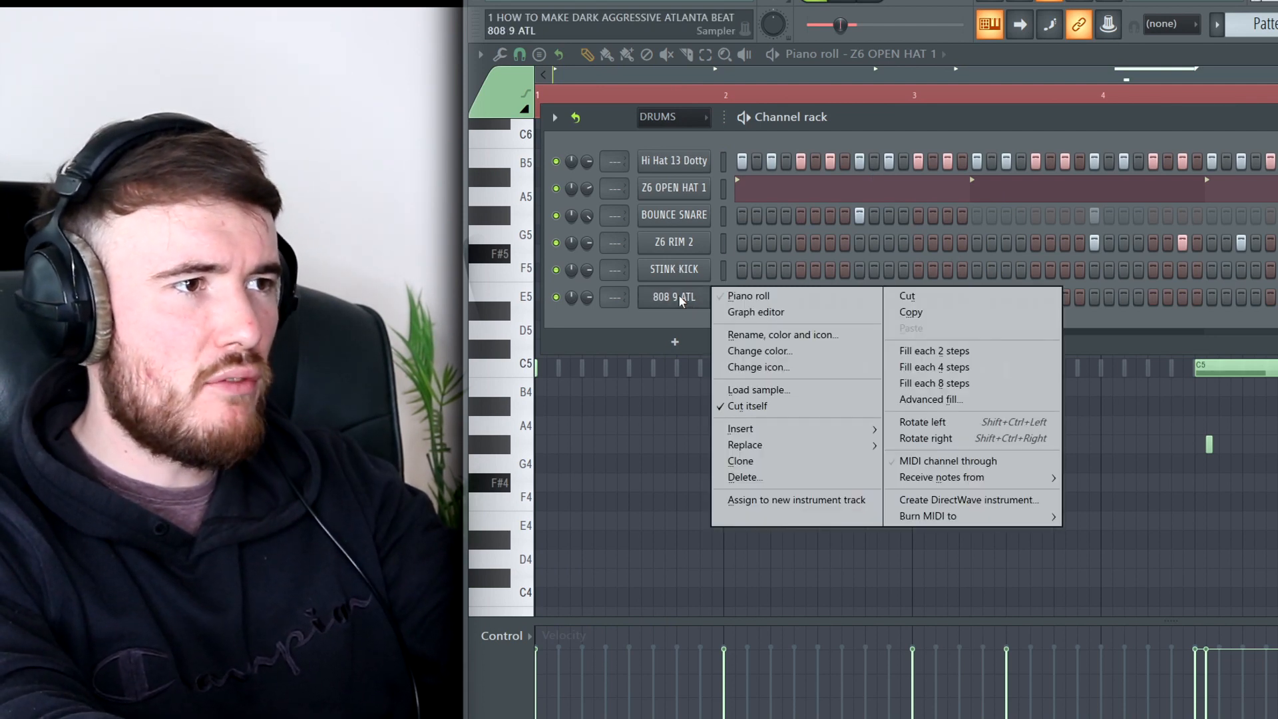
pyautogui.click(769, 297)
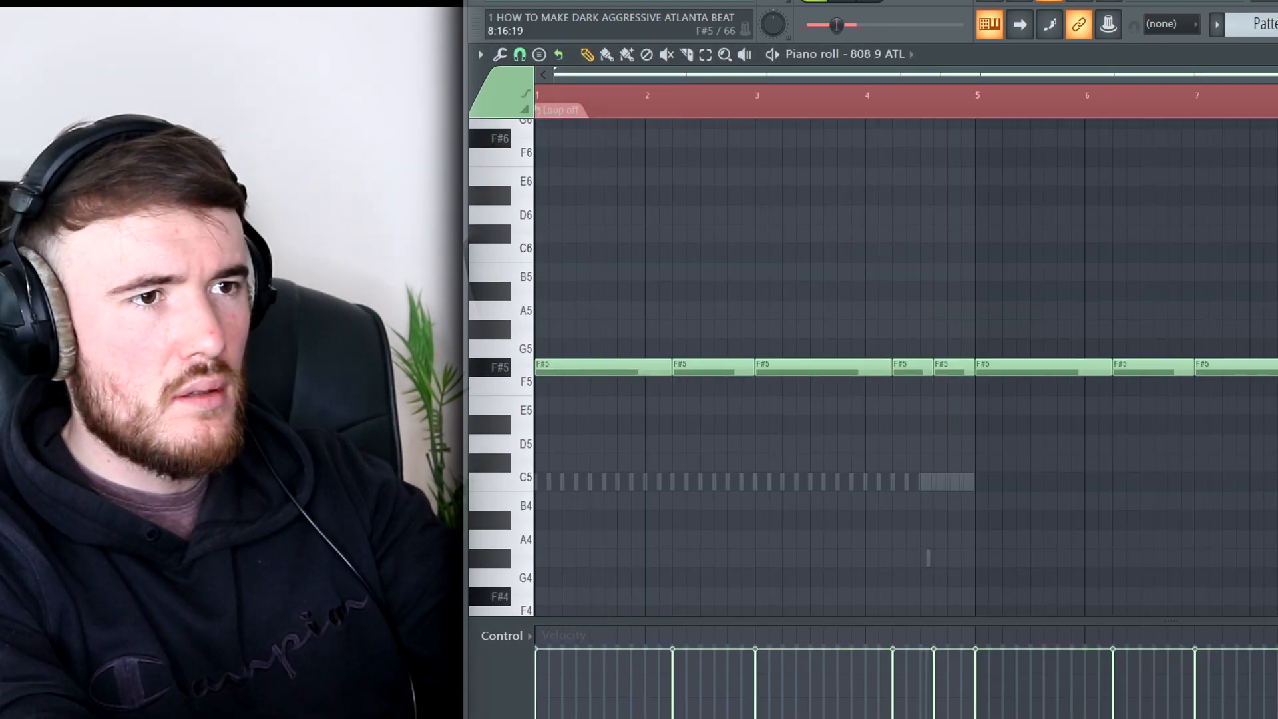
# Raise the velocity of all the F#5 808 notes, save the project and play the pattern.
pyautogui.press('space')
pyautogui.hotkey('ctrl', 'a')
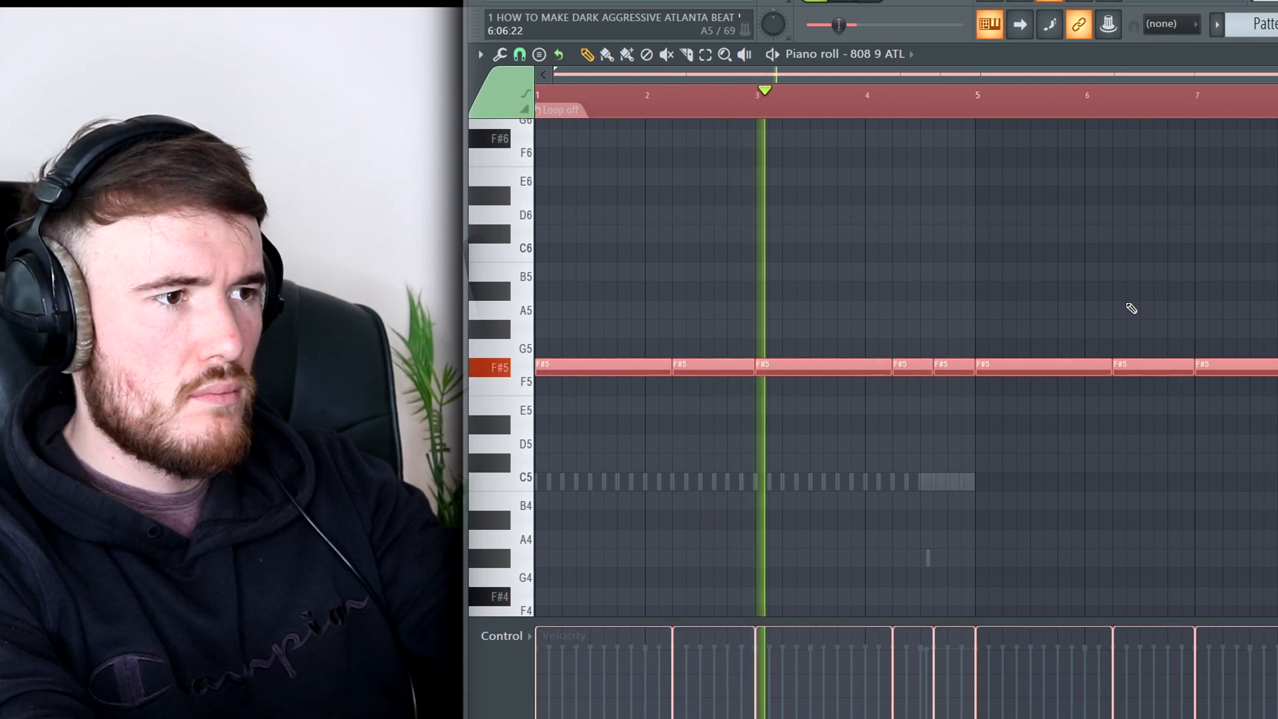
pyautogui.hotkey('ctrl', 's')
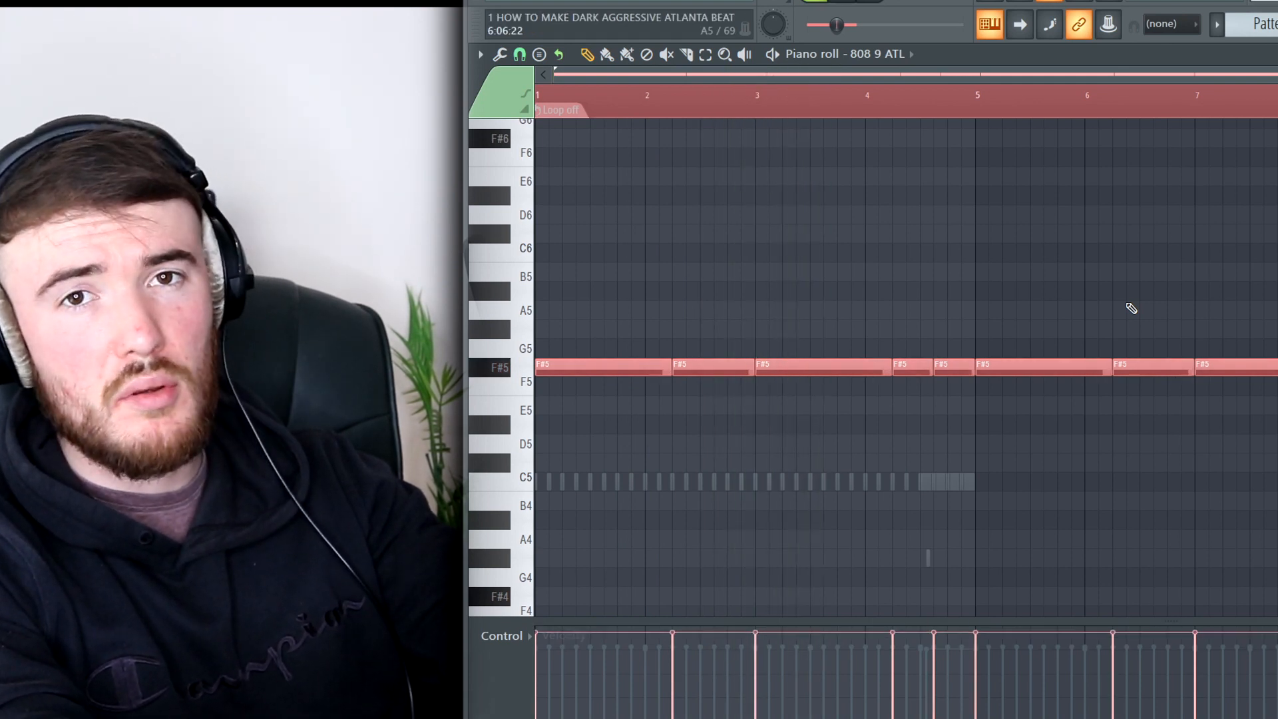
pyautogui.press('space')
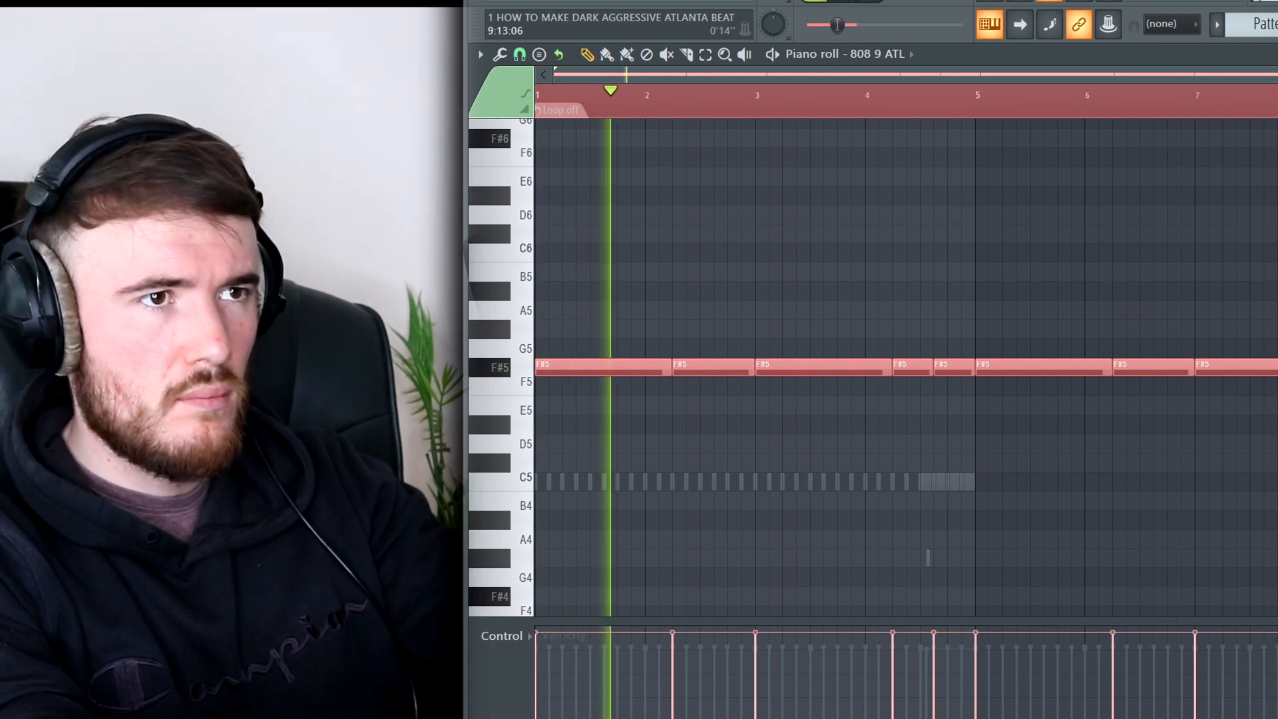
# Route 808 9 ATL to mixer track 7 and raise the Boost in its precomputed effects.
pyautogui.press('F6')
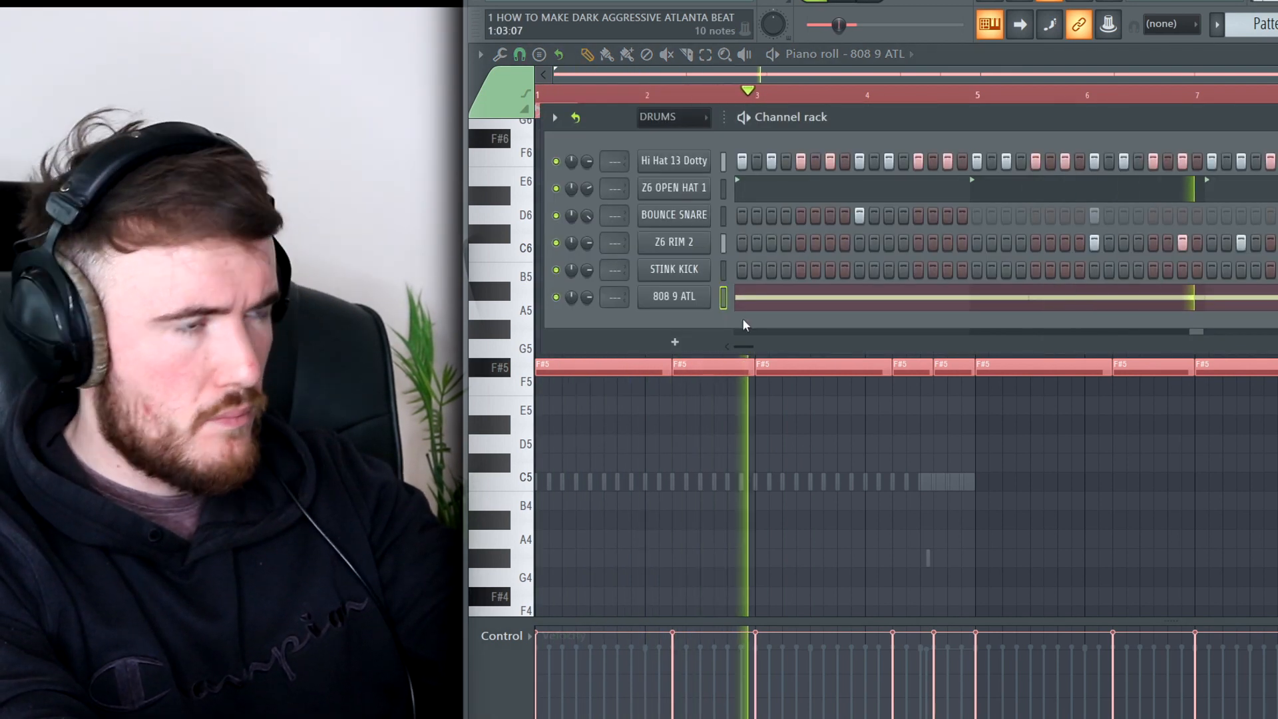
pyautogui.press('F9')
pyautogui.click(674, 296)
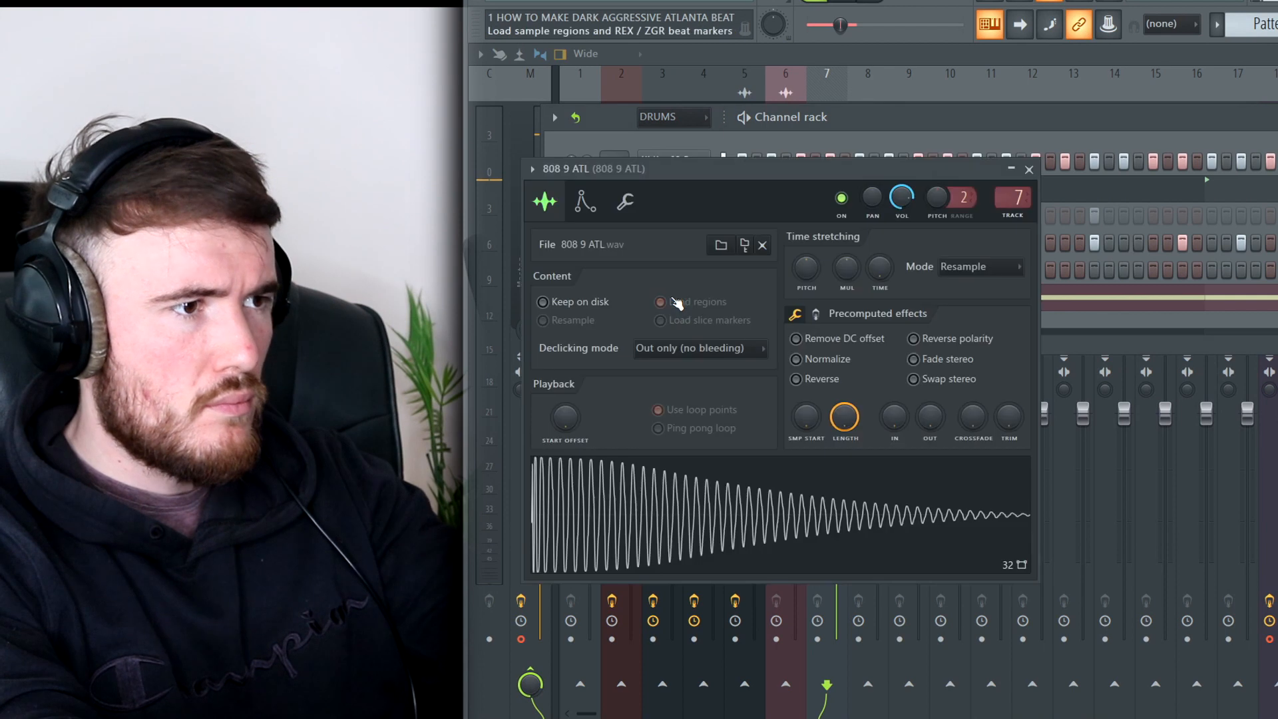
pyautogui.click(815, 314)
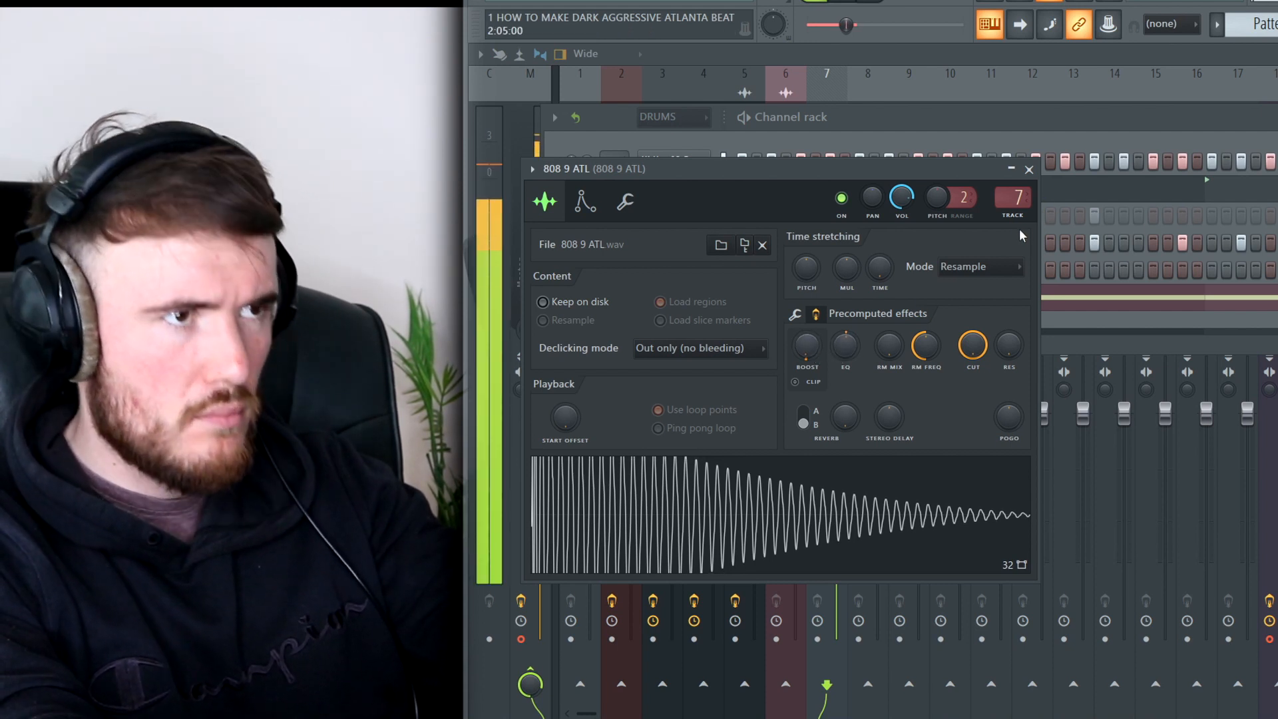
# Set the Hi Hat 13 Dotty piano roll snap to 1/2 beat and lengthen all its C5 notes to fill the gaps.
pyautogui.press('F6')
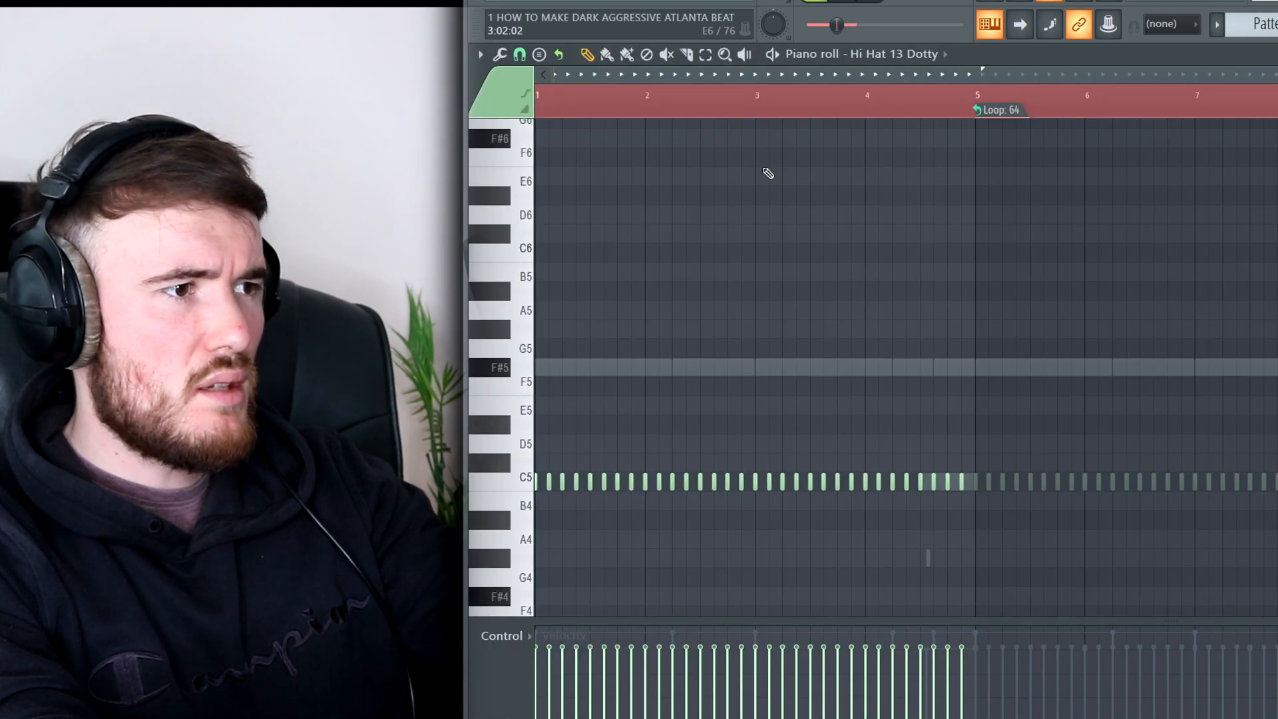
pyautogui.hotkey('ctrl', 'a')
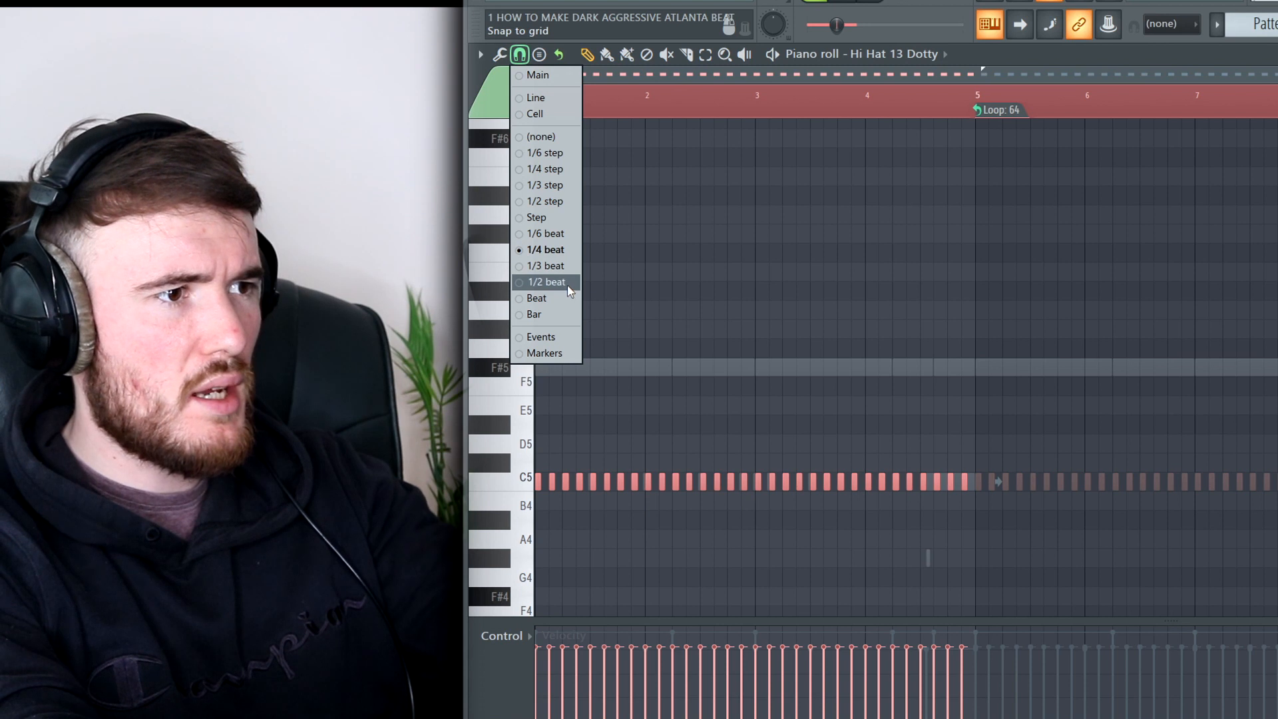
pyautogui.click(567, 285)
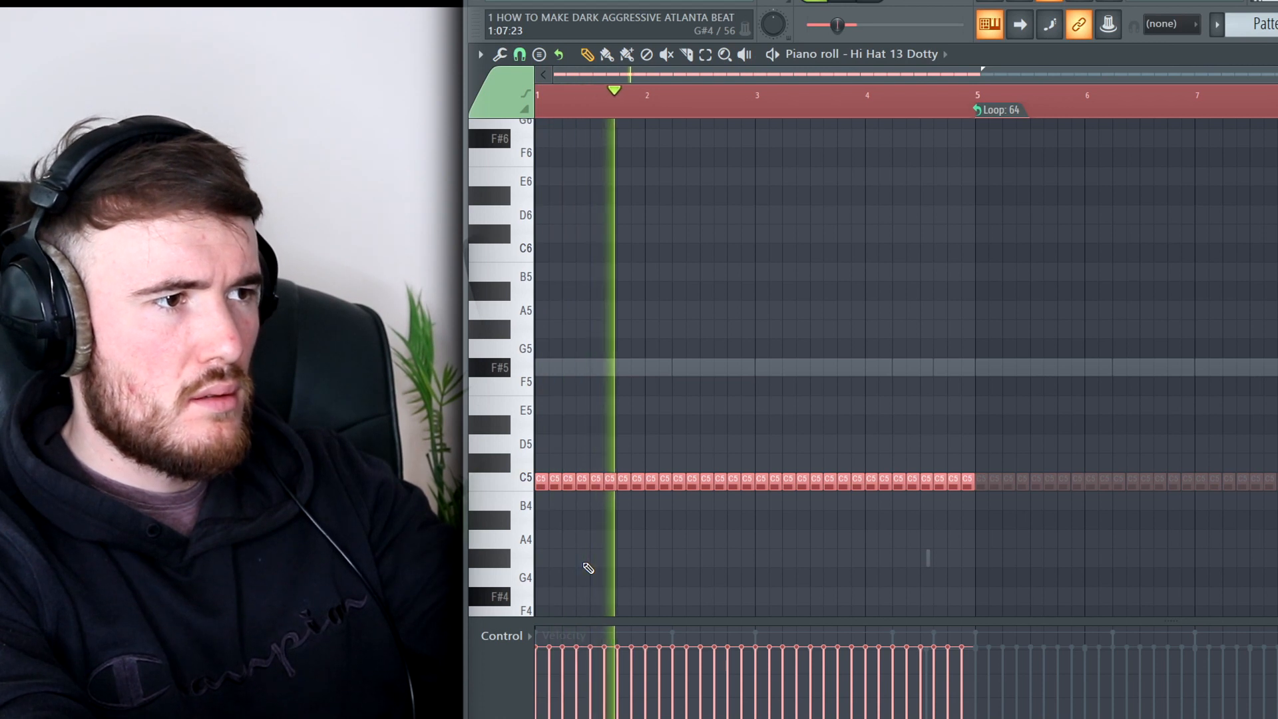
# Add hi-hat variation with G#4 and F#4 hits late in bar 1 and a chopped F4 roll at the start of bar 2.
pyautogui.click(609, 482)
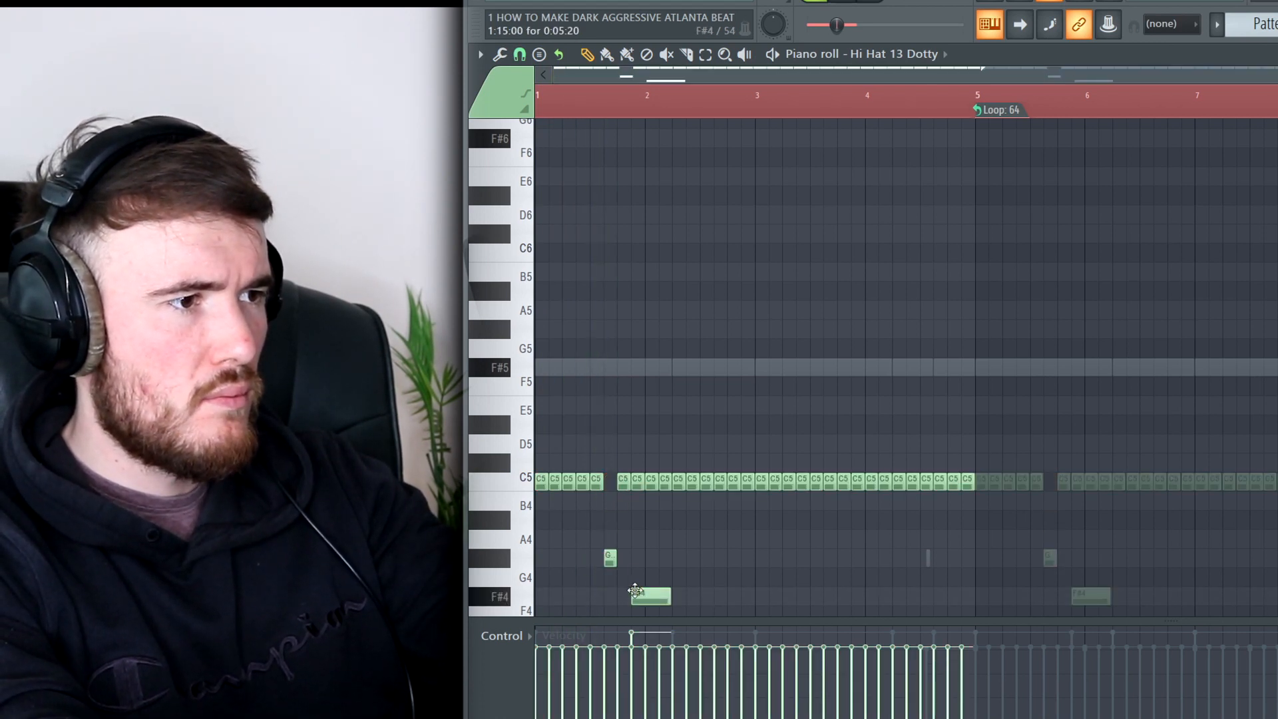
pyautogui.scroll(-2, 642, 592)
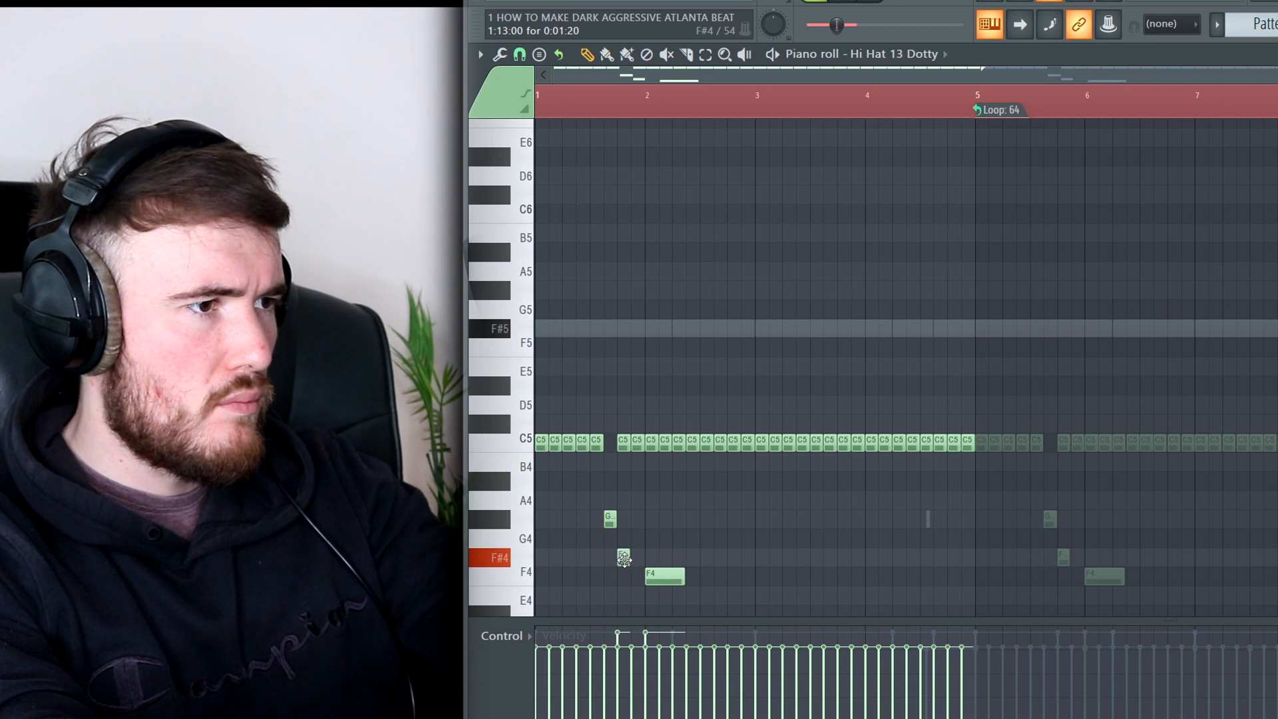
pyautogui.press('space')
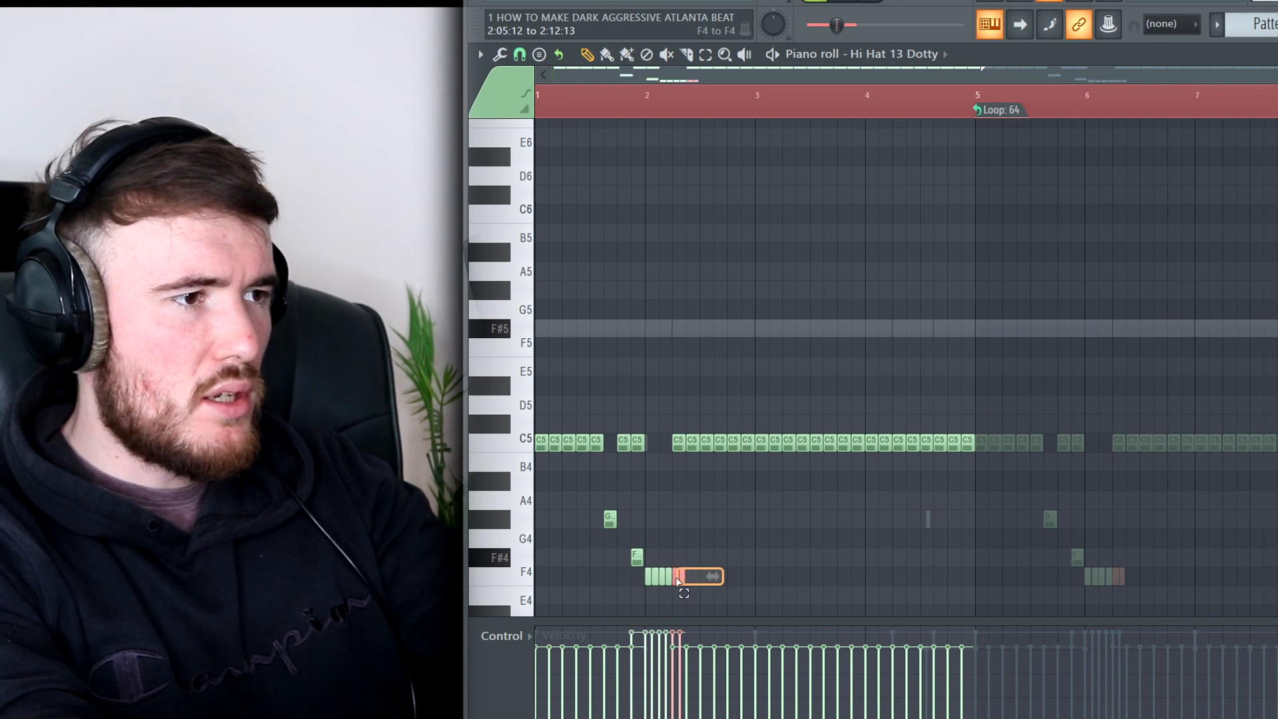
# Give the F4 hi-hat roll a descending note fine pitch and shorten it into a tighter burst.
pyautogui.click(533, 637)
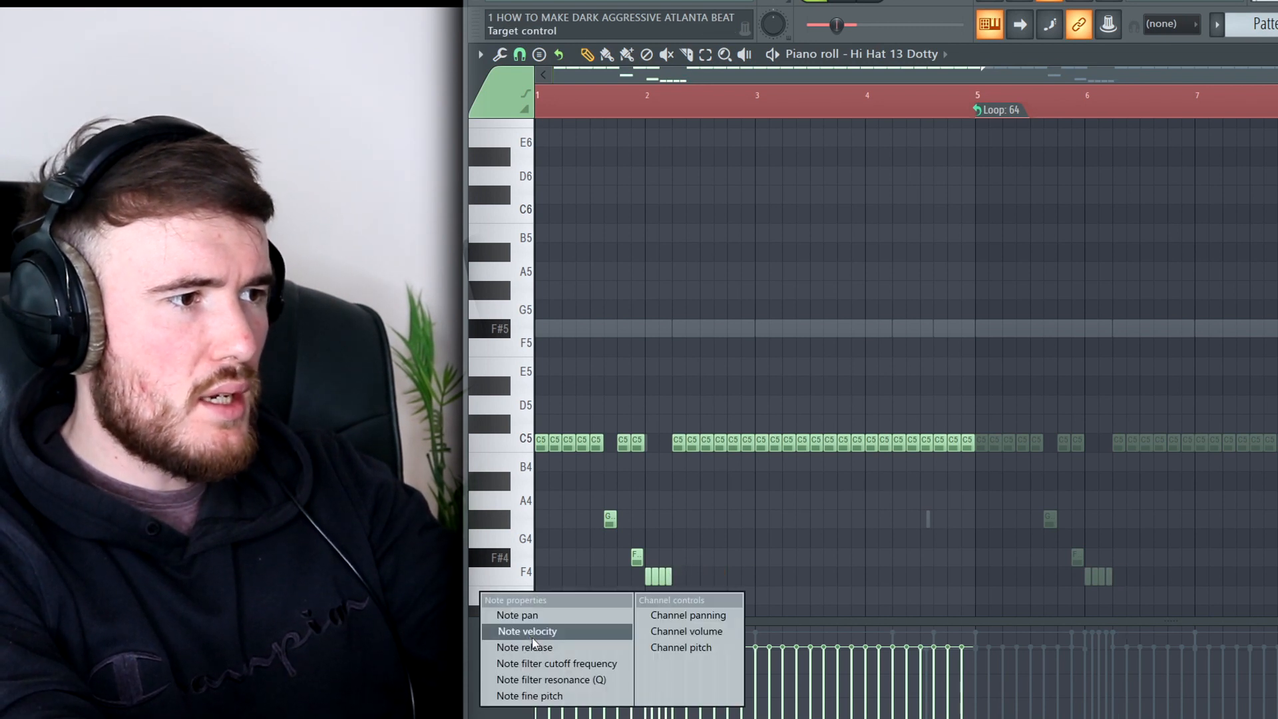
pyautogui.click(549, 695)
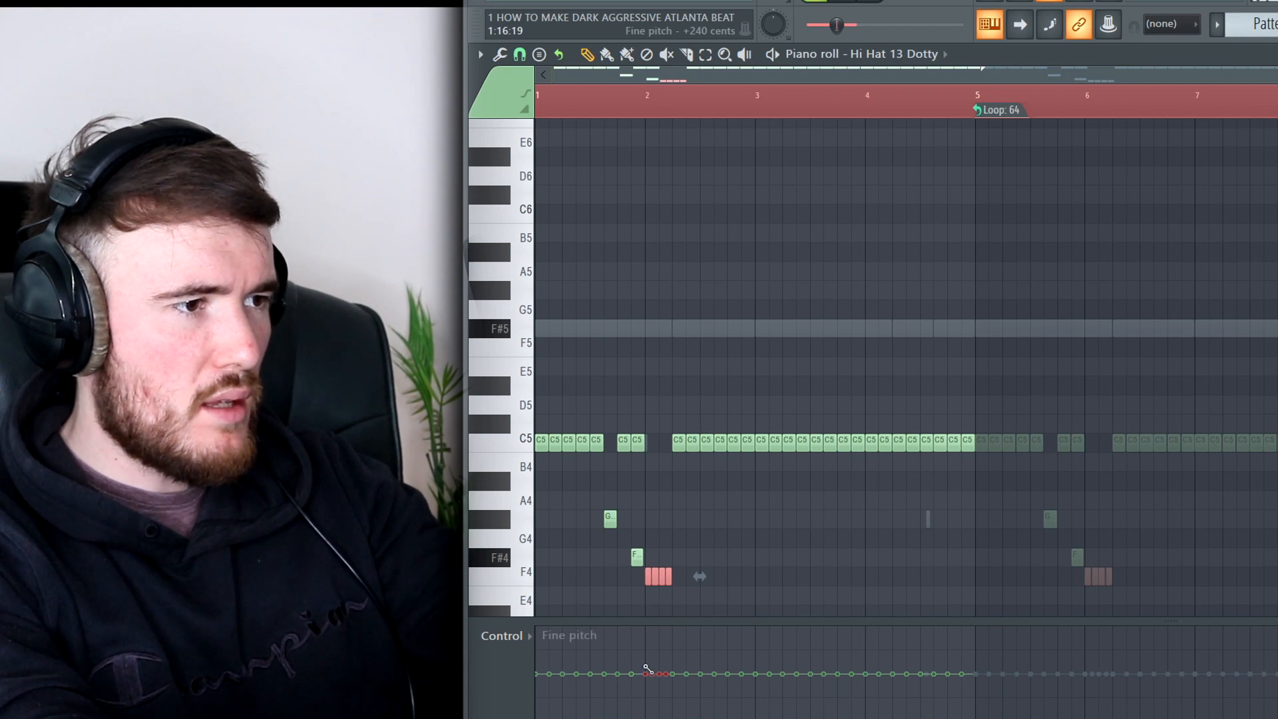
pyautogui.press('space')
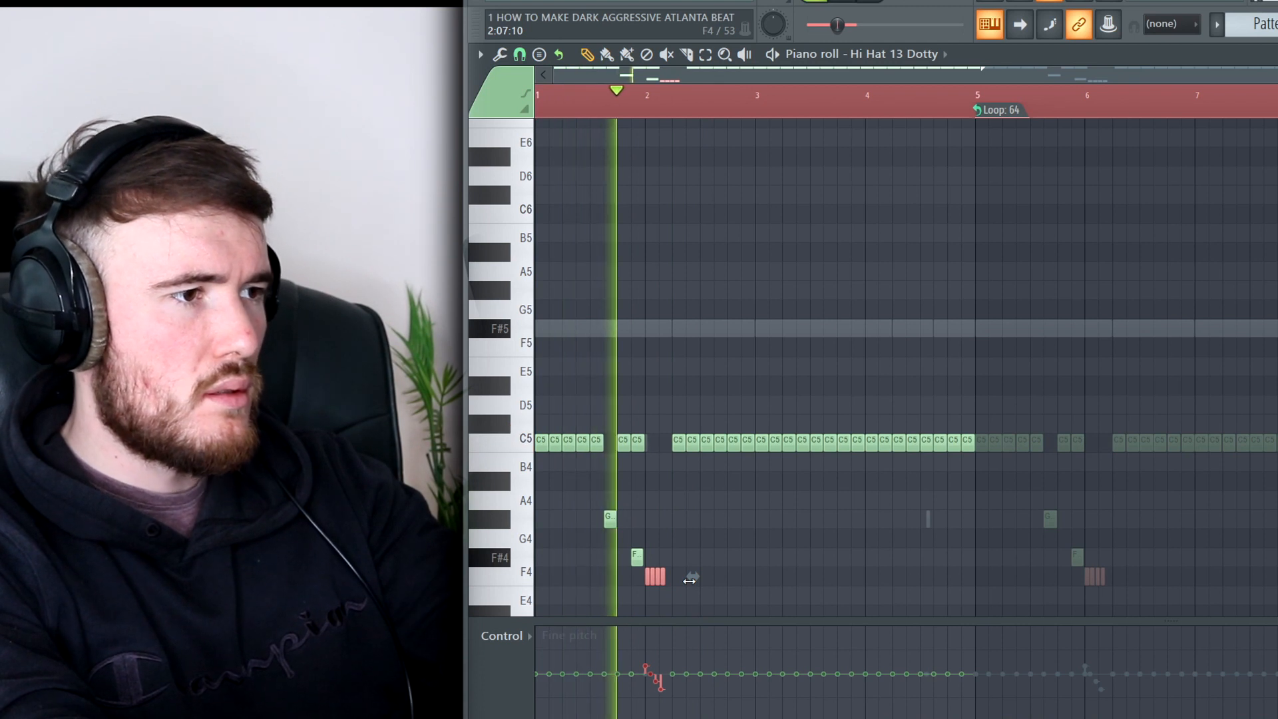
pyautogui.moveTo(689, 580); pyautogui.dragTo(683, 580)
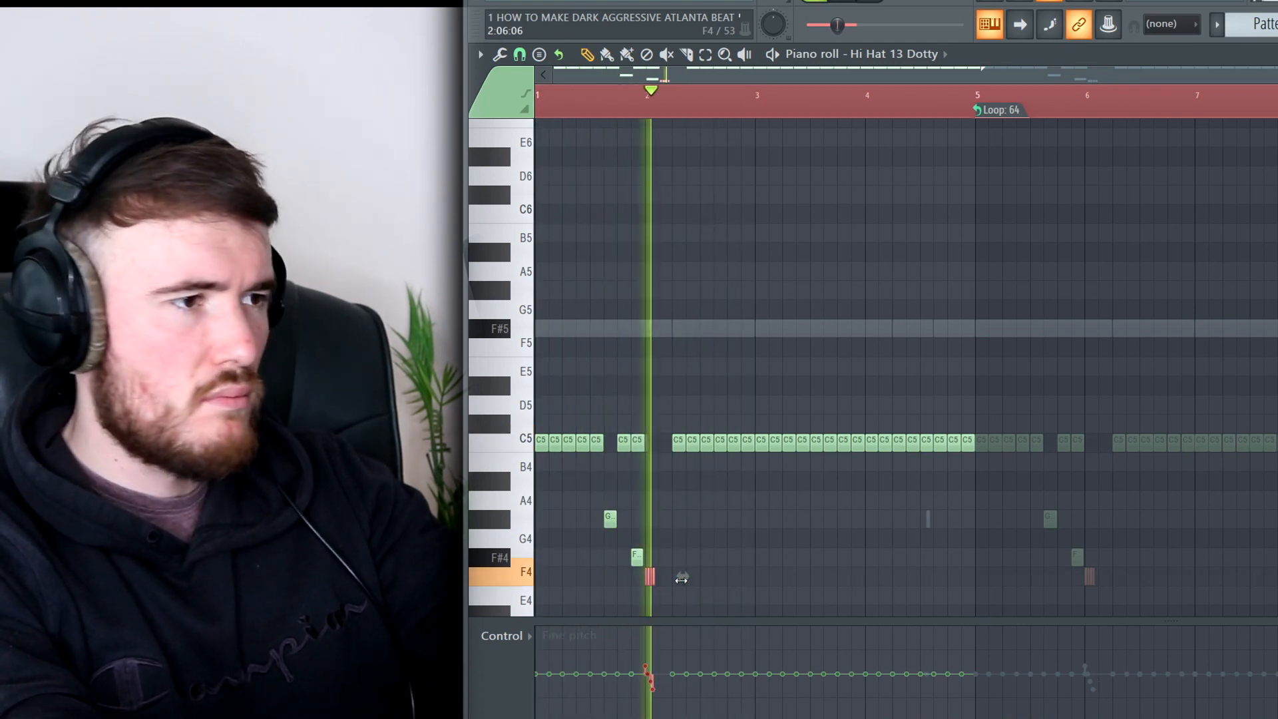
# Copy the tight hi-hat roll to the end of bar 4 and slope its fine pitch downward.
pyautogui.moveTo(651, 577)
pyautogui.mouseDown()
pyautogui.moveTo(980, 500)
pyautogui.moveTo(925, 490)
pyautogui.moveTo(961, 496)
pyautogui.moveTo(964, 552)
pyautogui.mouseUp()
pyautogui.moveTo(960, 670); pyautogui.dragTo(975, 704)
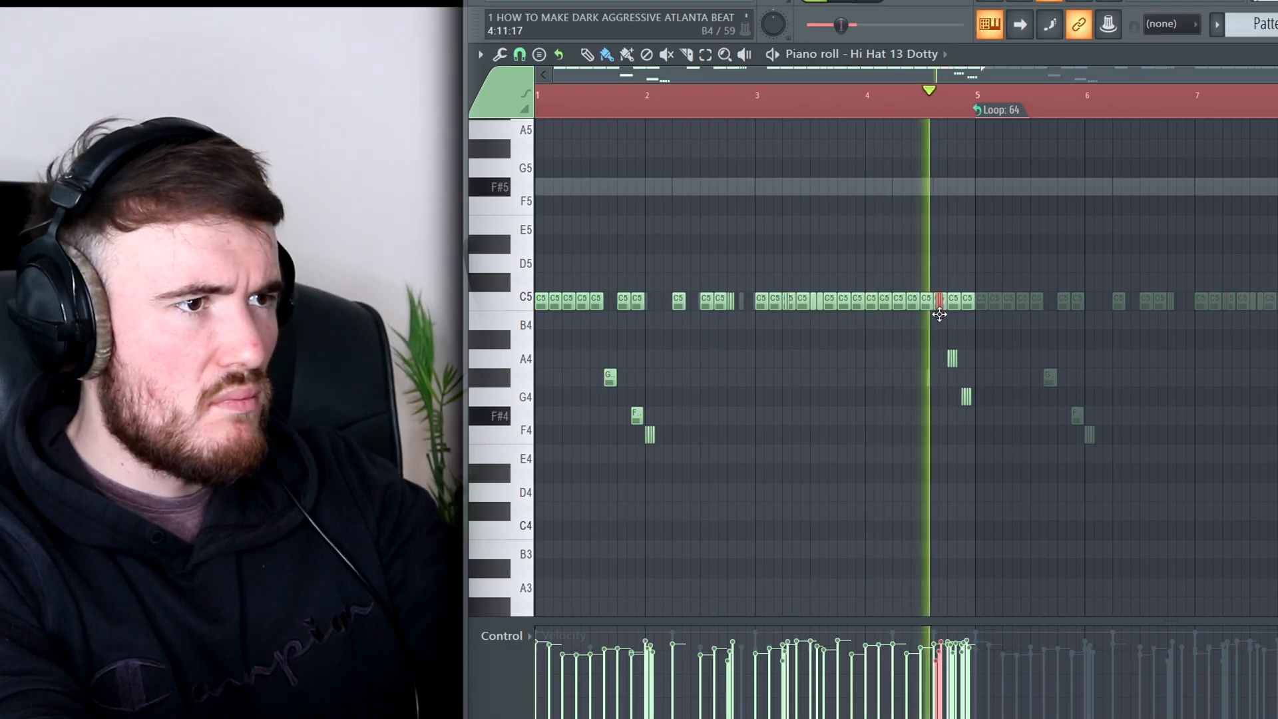
# Copy the short C5 hi-hat roll from bar 4 to the start of bar 1 and into the early part of bar 2.
pyautogui.moveTo(950, 319); pyautogui.dragTo(521, 322)
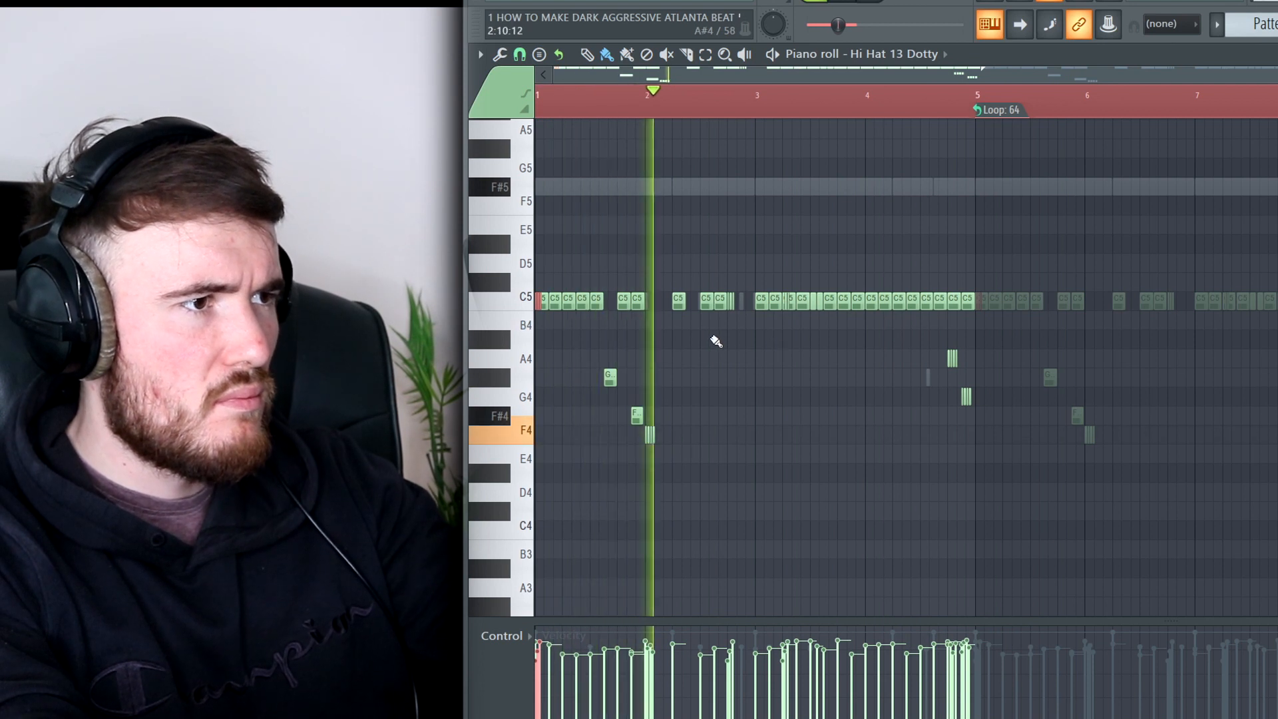
pyautogui.moveTo(538, 303); pyautogui.dragTo(672, 323)
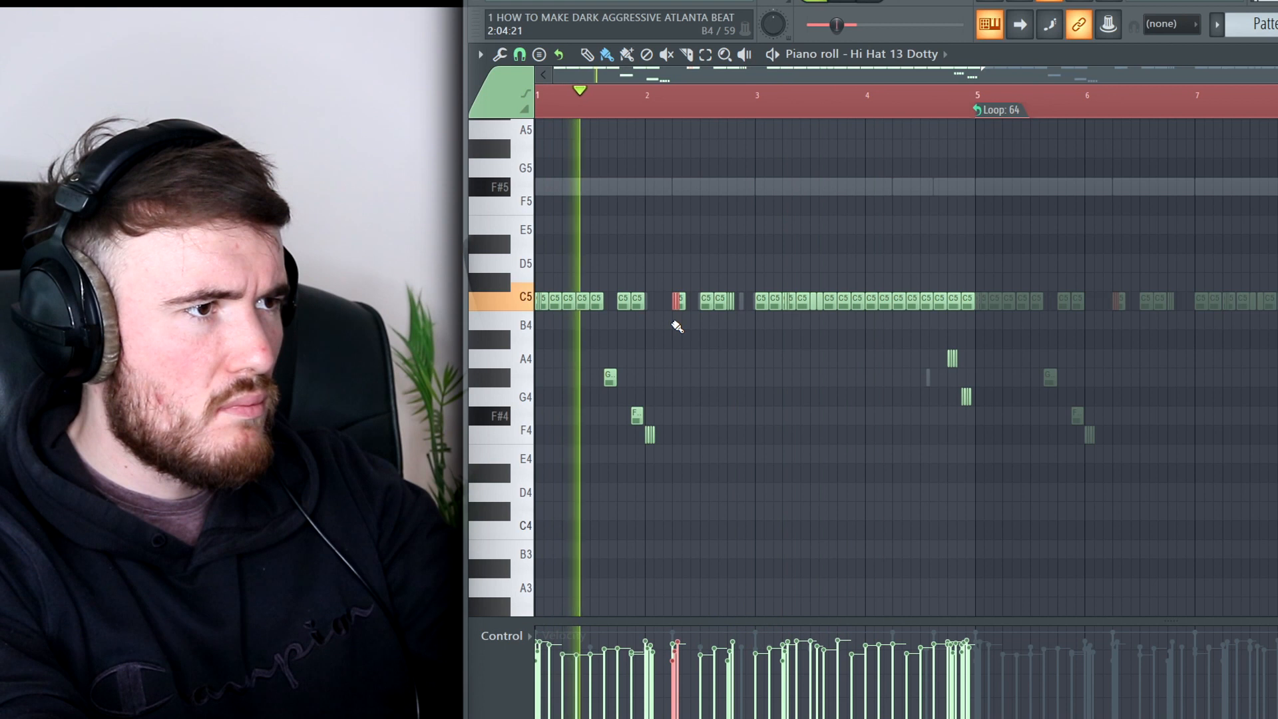
pyautogui.scroll(7, 674, 324)
pyautogui.scroll(-7, 674, 323)
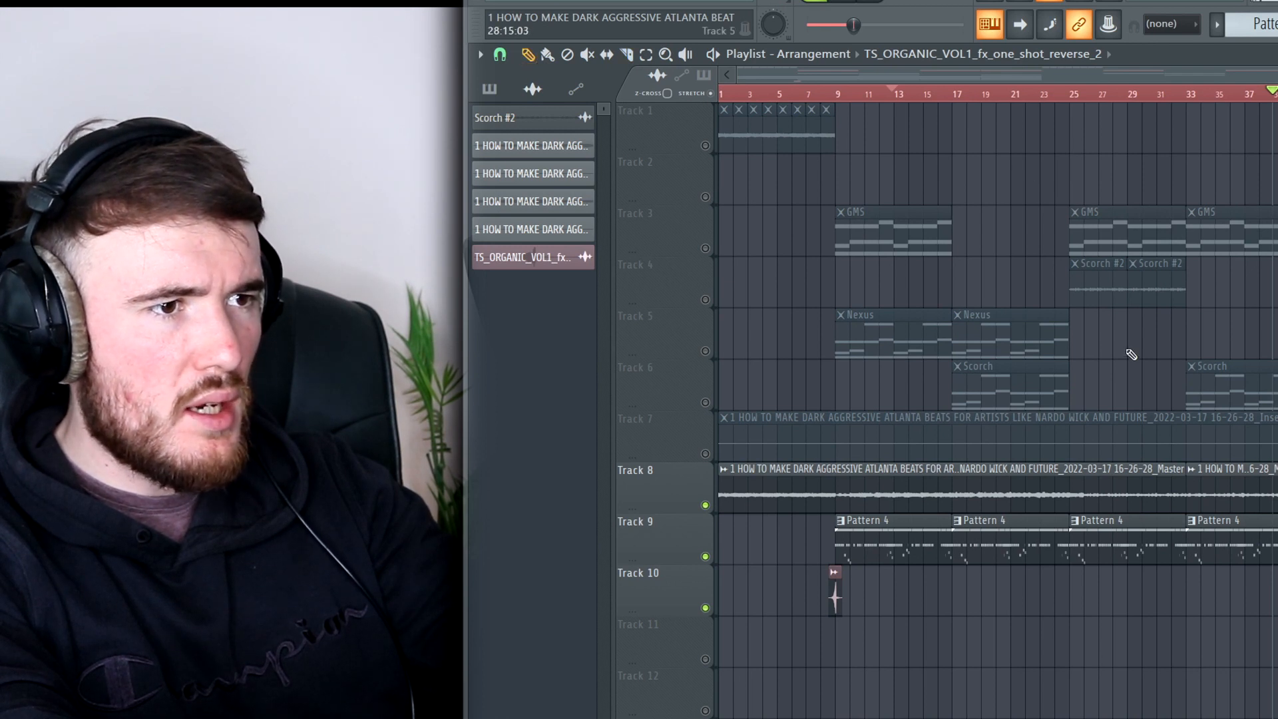
# Make the Master audio clip at bar 33 on Track 8 unique and open its channel settings.
pyautogui.rightClick(1199, 479)
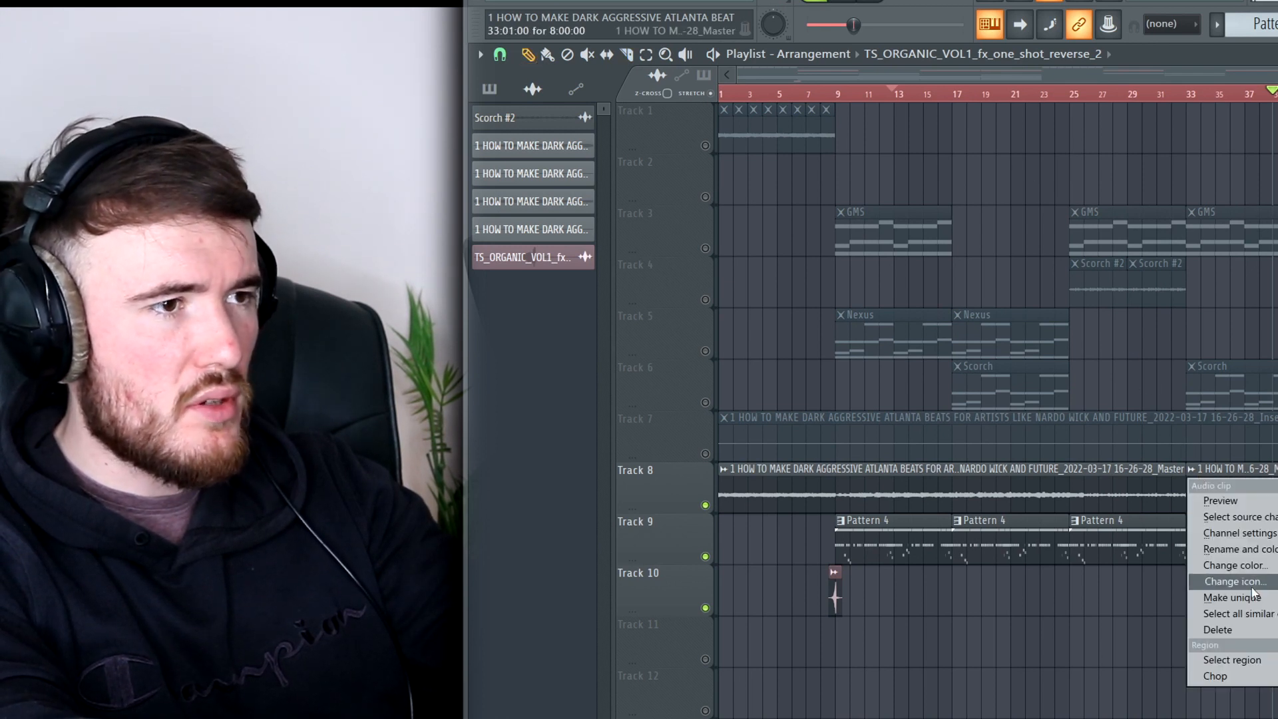
pyautogui.click(1235, 597)
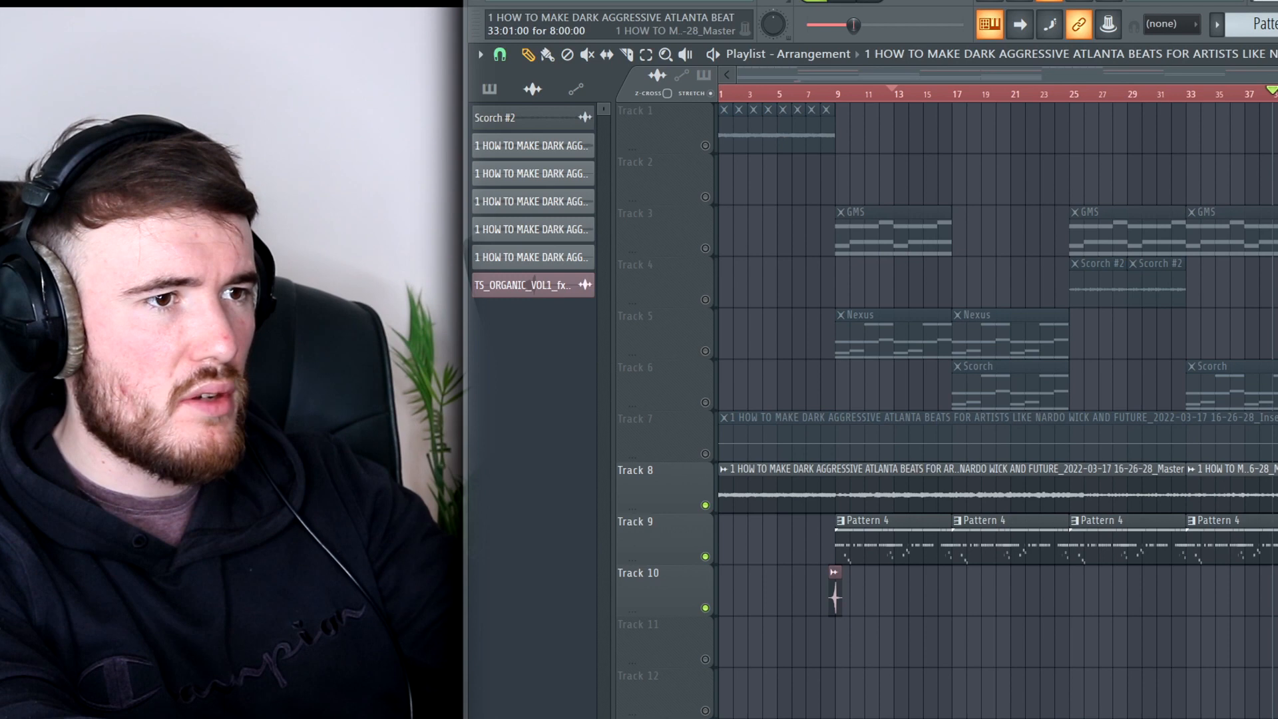
pyautogui.doubleClick(1231, 491)
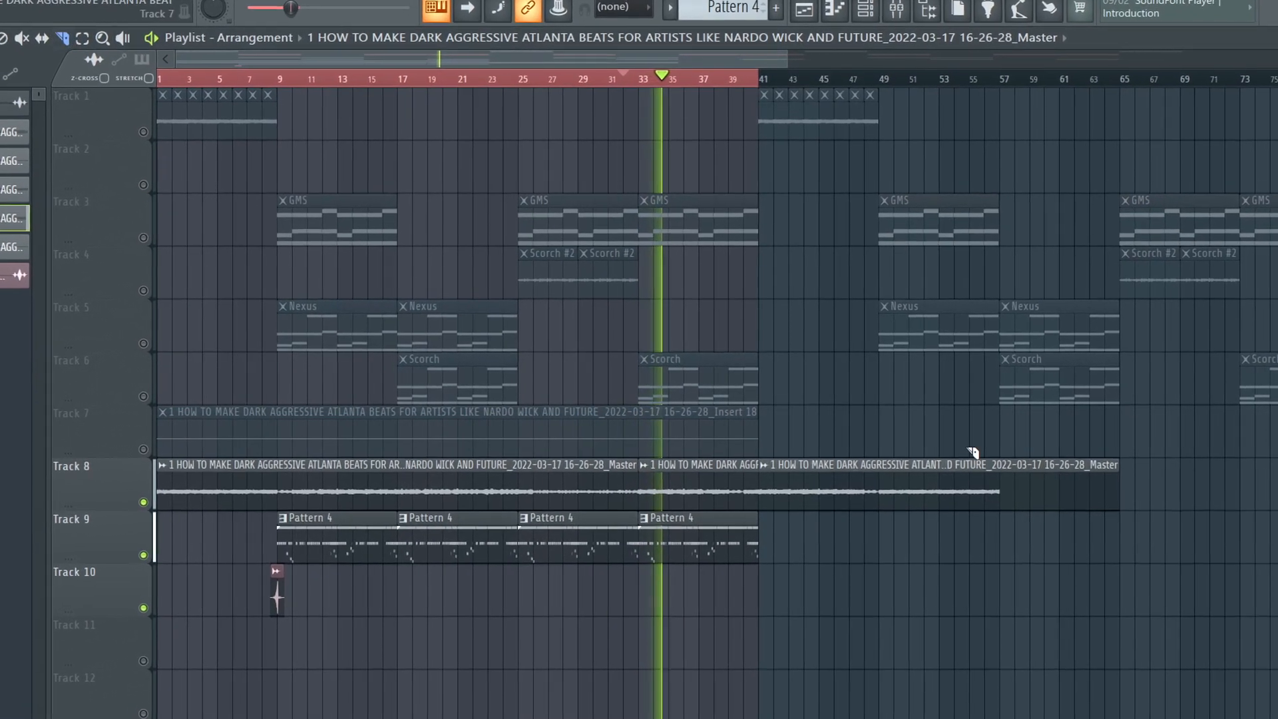
# Delete the extra Master audio clips after bar 41 on Track 8.
pyautogui.moveTo(805, 458); pyautogui.dragTo(762, 494)
pyautogui.keyDown('ctrl'); pyautogui.click(971, 500); pyautogui.keyUp('ctrl')
pyautogui.press('Delete')
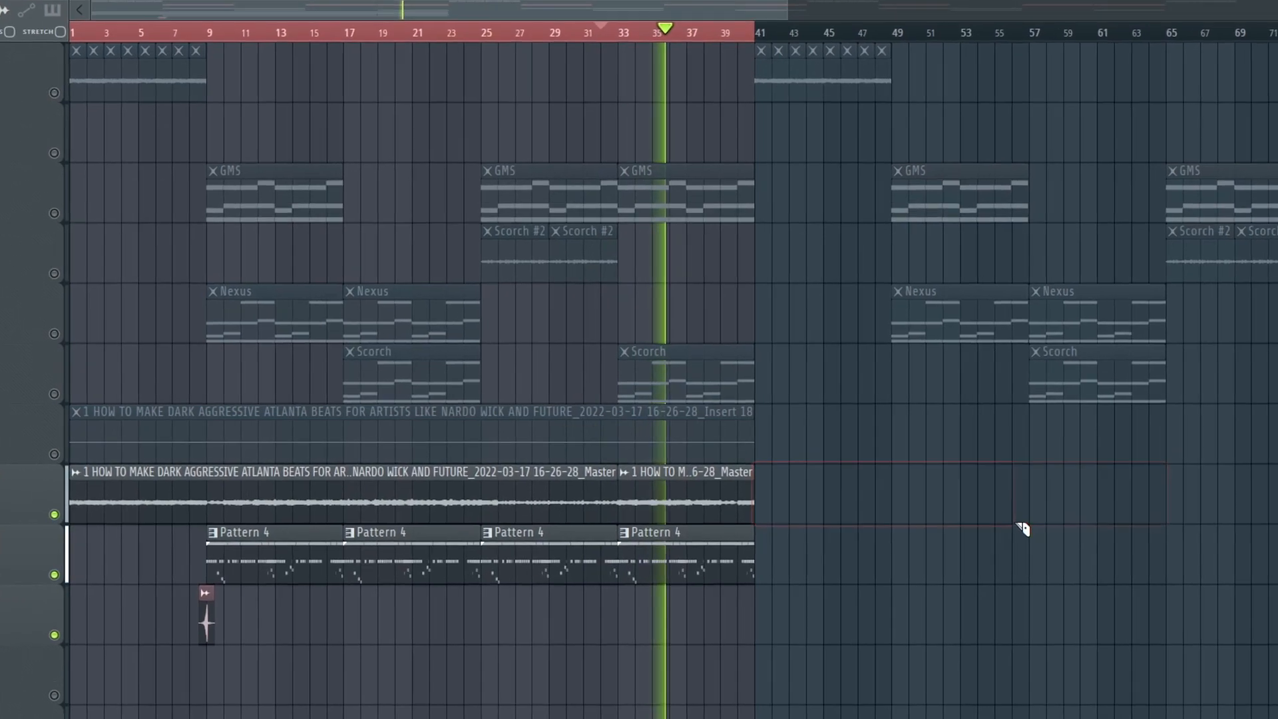
# Duplicate the Master audio and Pattern 4 clips on Tracks 8 and 9 to continue from bar 41.
pyautogui.moveTo(784, 655); pyautogui.dragTo(138, 459)
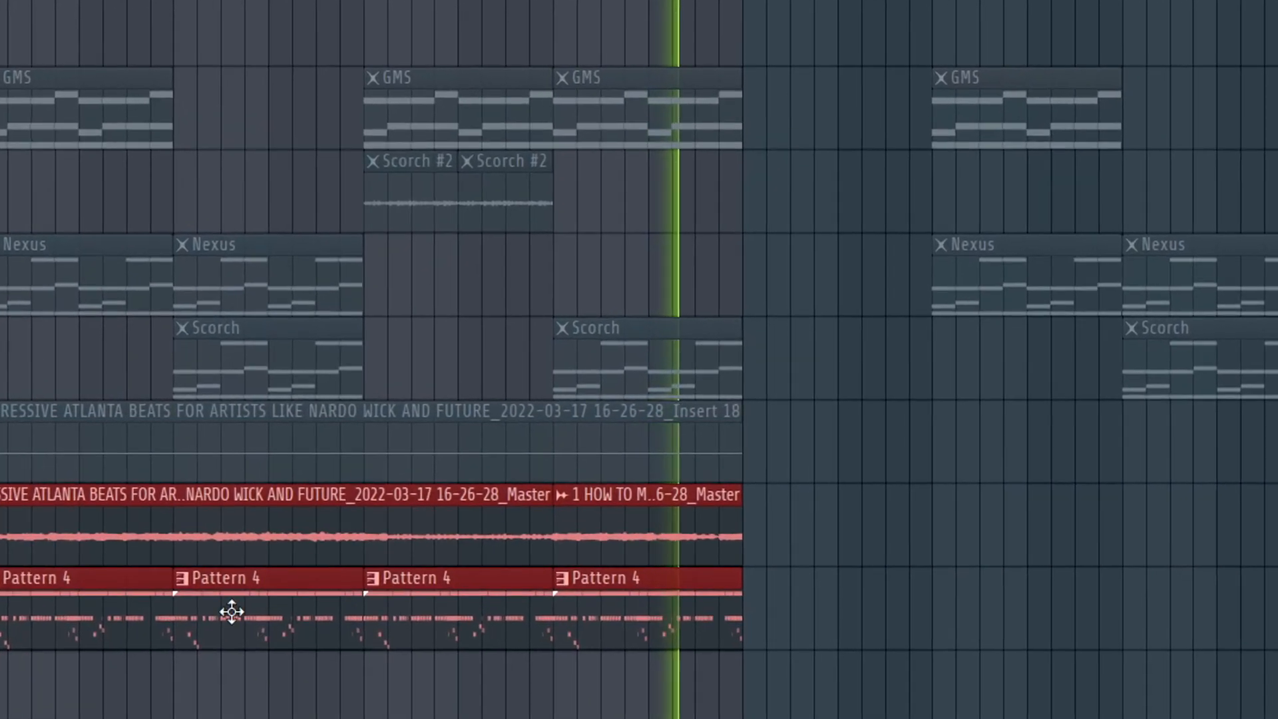
pyautogui.hotkey('ctrl', 'b')
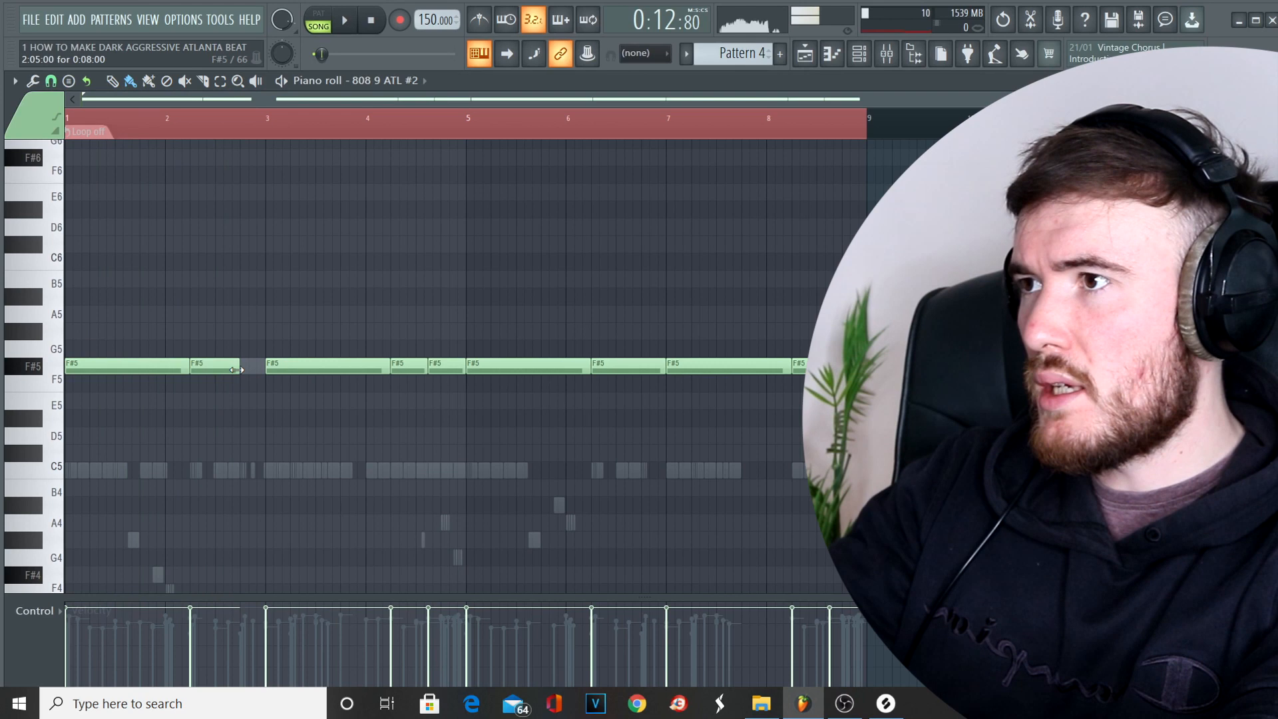
# Fill the gap at the end of bar 2 with three short F#5 808 notes of rising velocity, and play it back.
pyautogui.scroll(4, 241, 370)
pyautogui.click(246, 370)
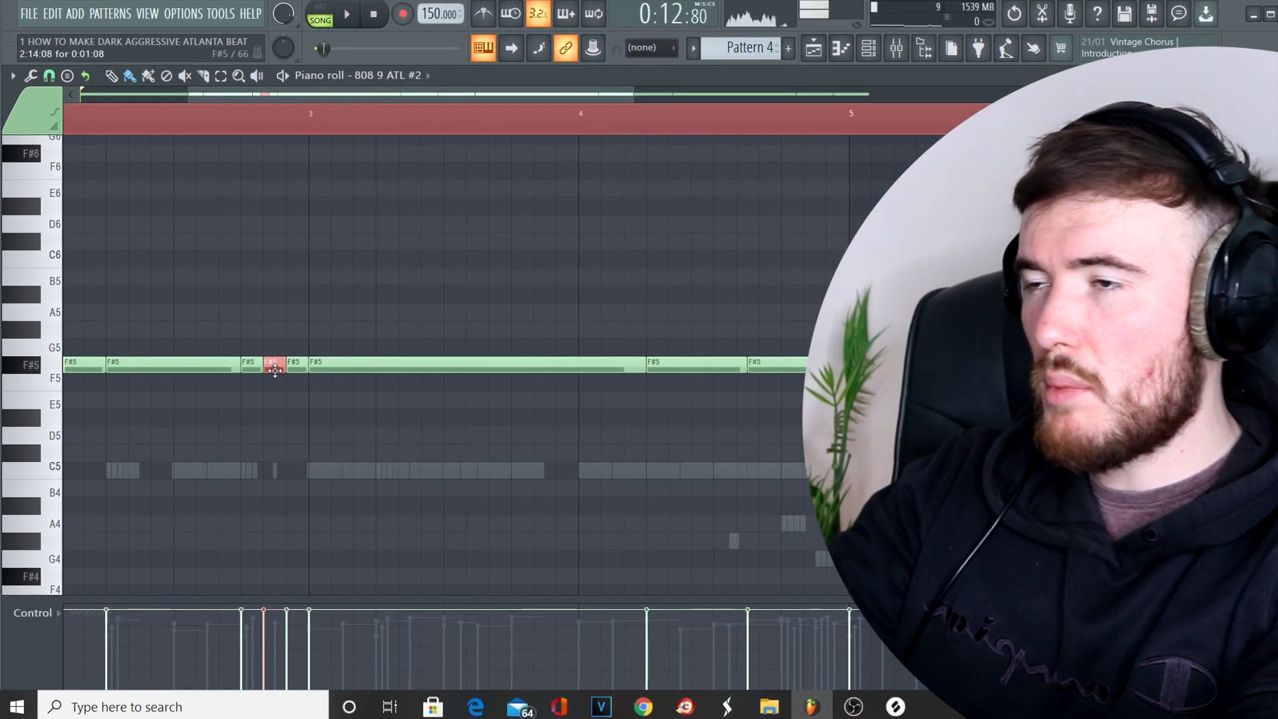
pyautogui.scroll(-4, 280, 373)
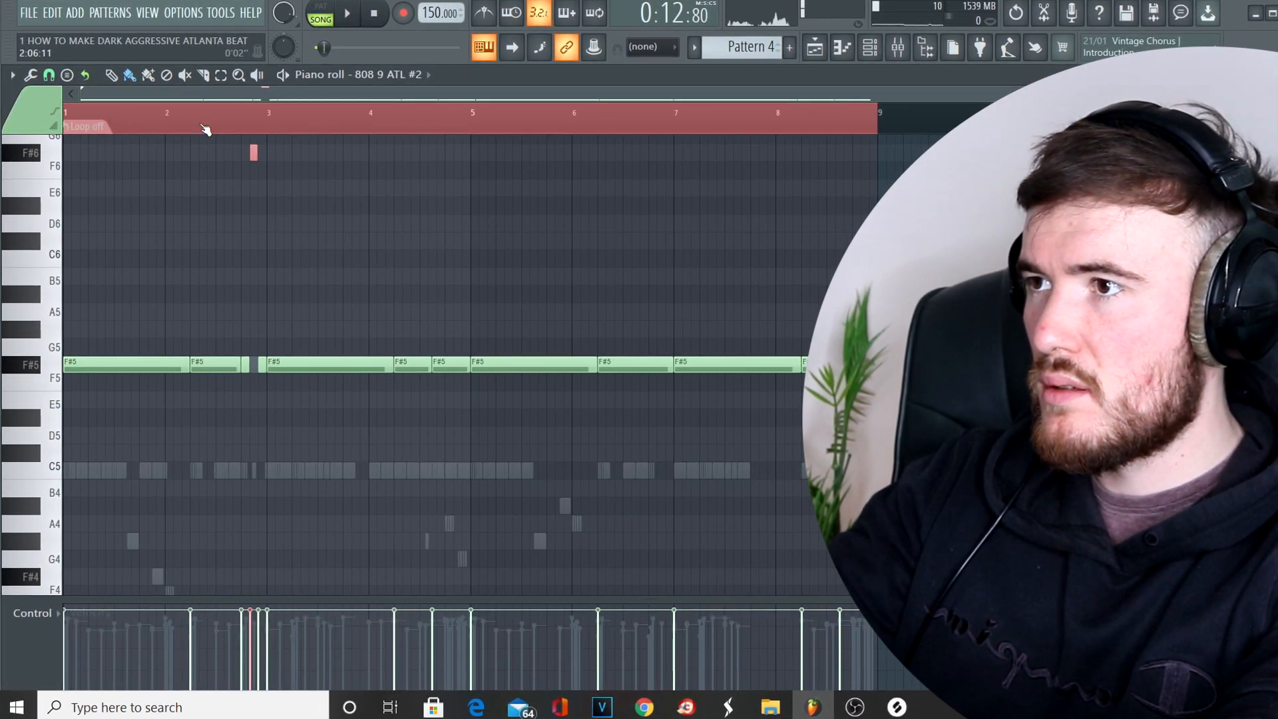
pyautogui.click(163, 118)
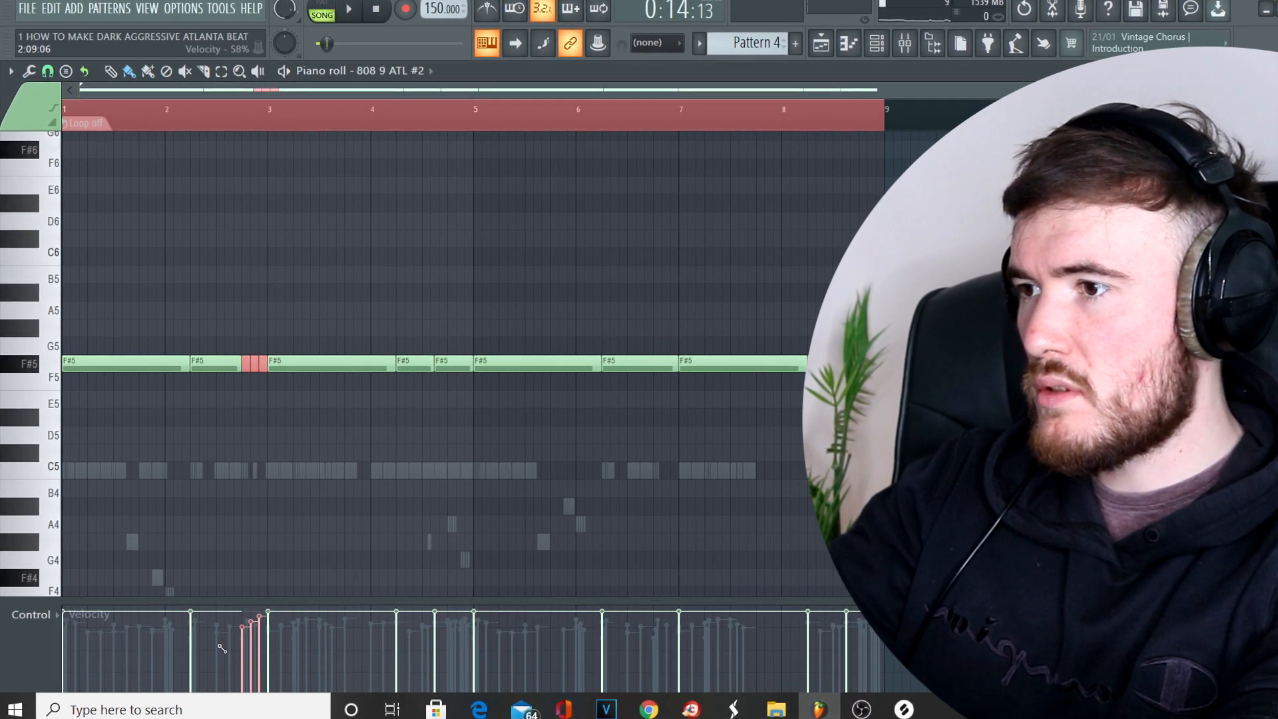
pyautogui.press('space')
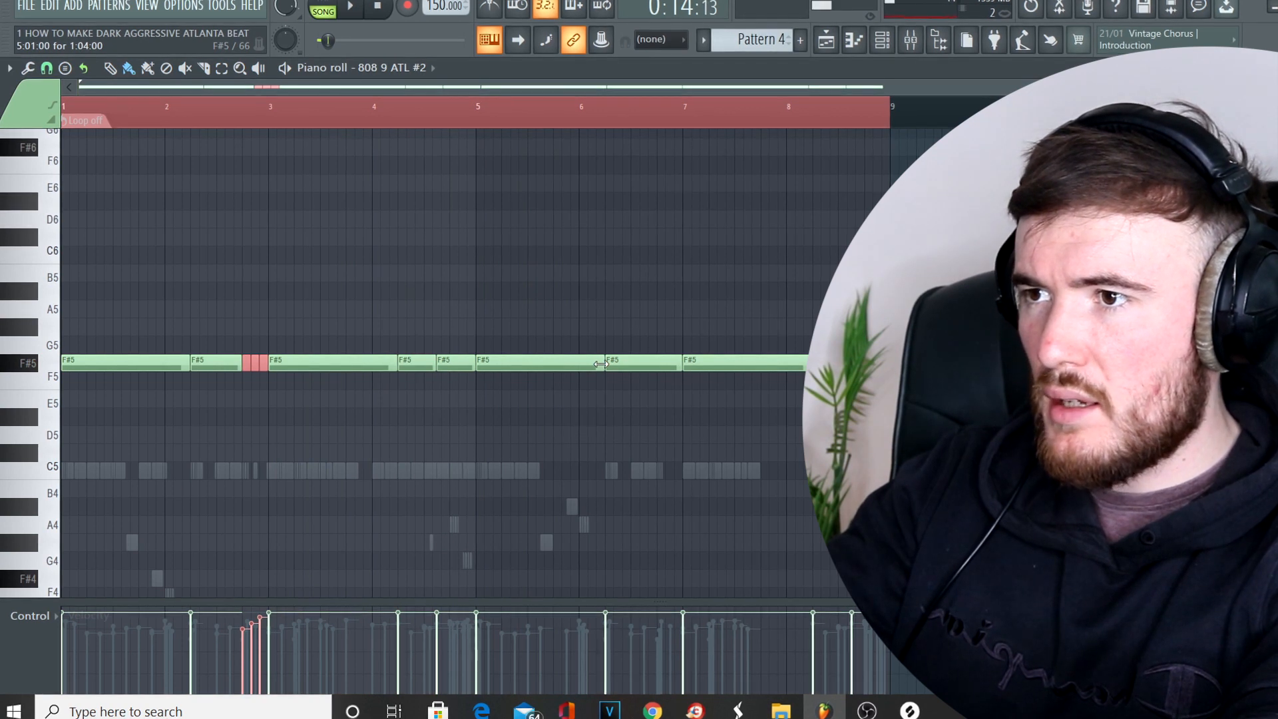
# Fill the 808 gap between the end of bar 5 and the start of bar 6 with two short F#5 notes.
pyautogui.click(45, 68)
pyautogui.click(72, 307)
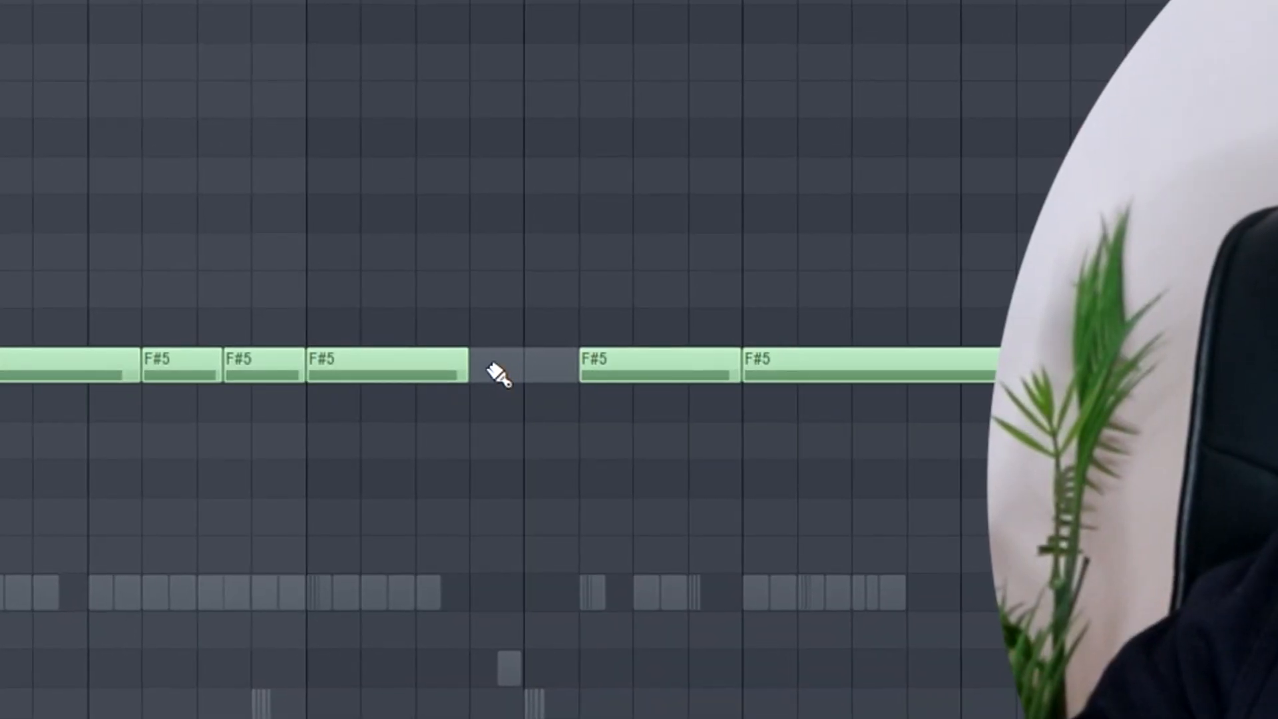
pyautogui.click(560, 399)
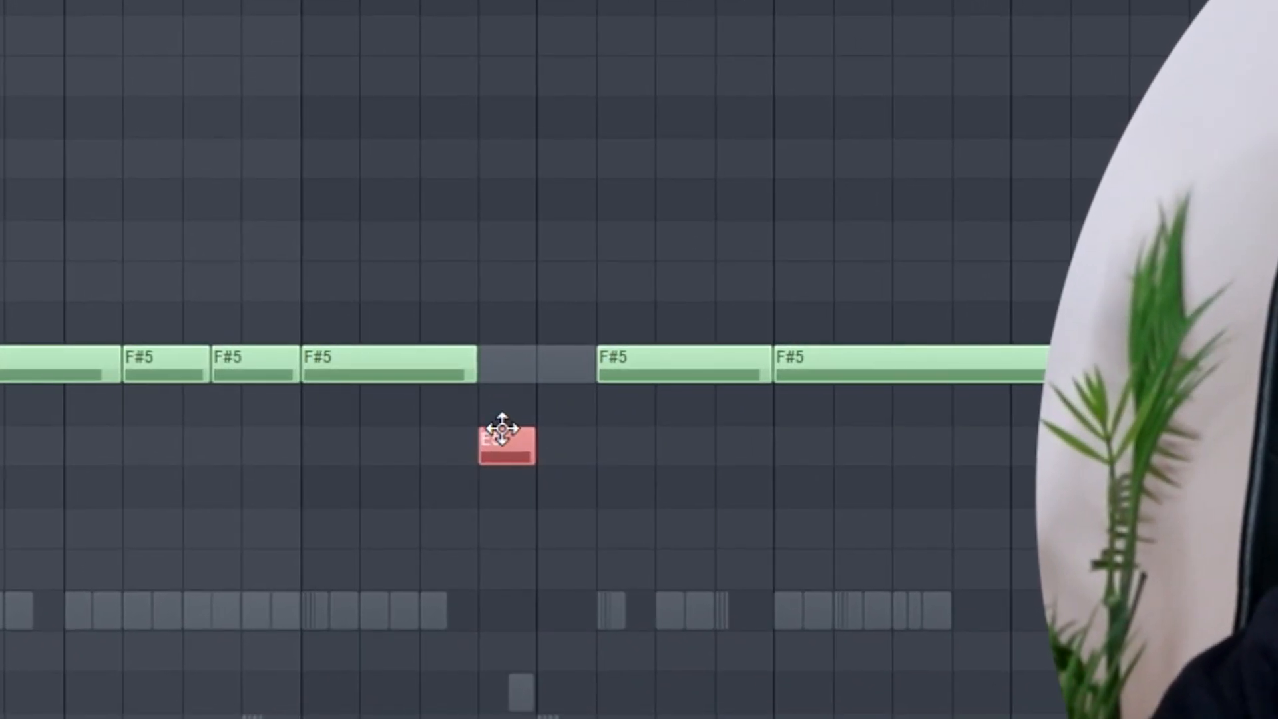
pyautogui.hotkey('shift', 'Up')
pyautogui.hotkey('shift', 'Up')
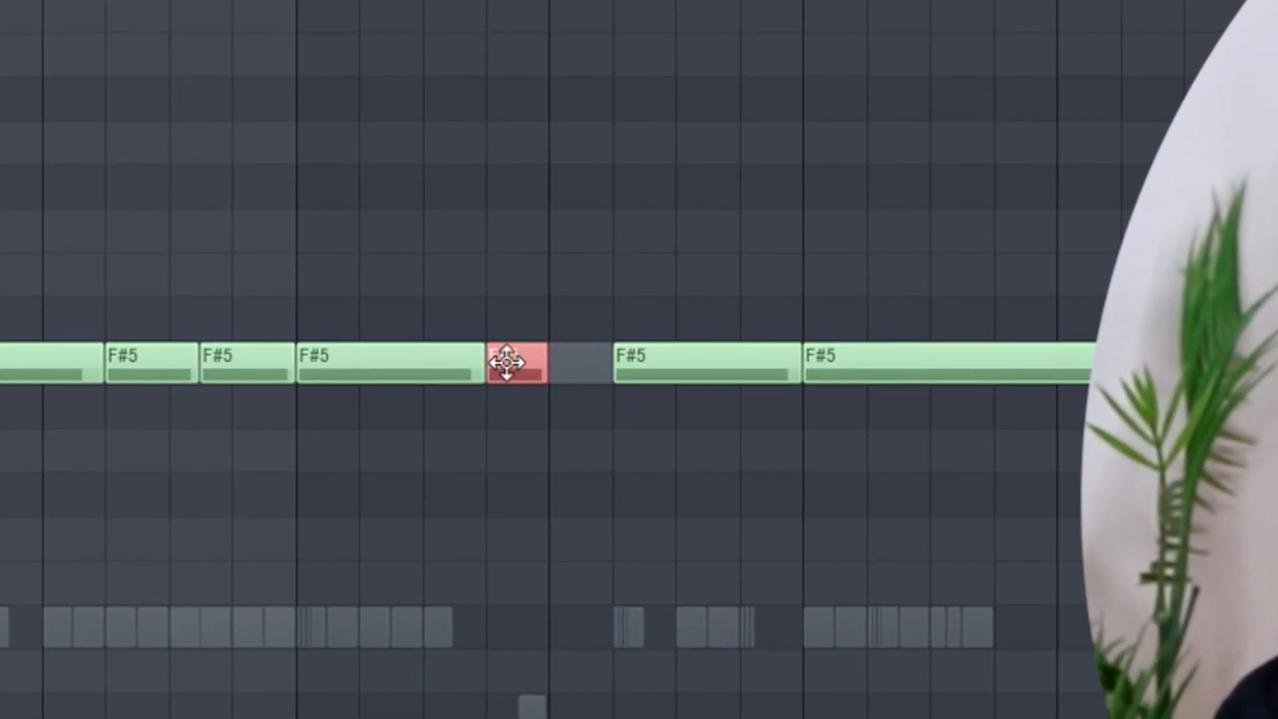
pyautogui.moveTo(506, 363); pyautogui.dragTo(576, 365)
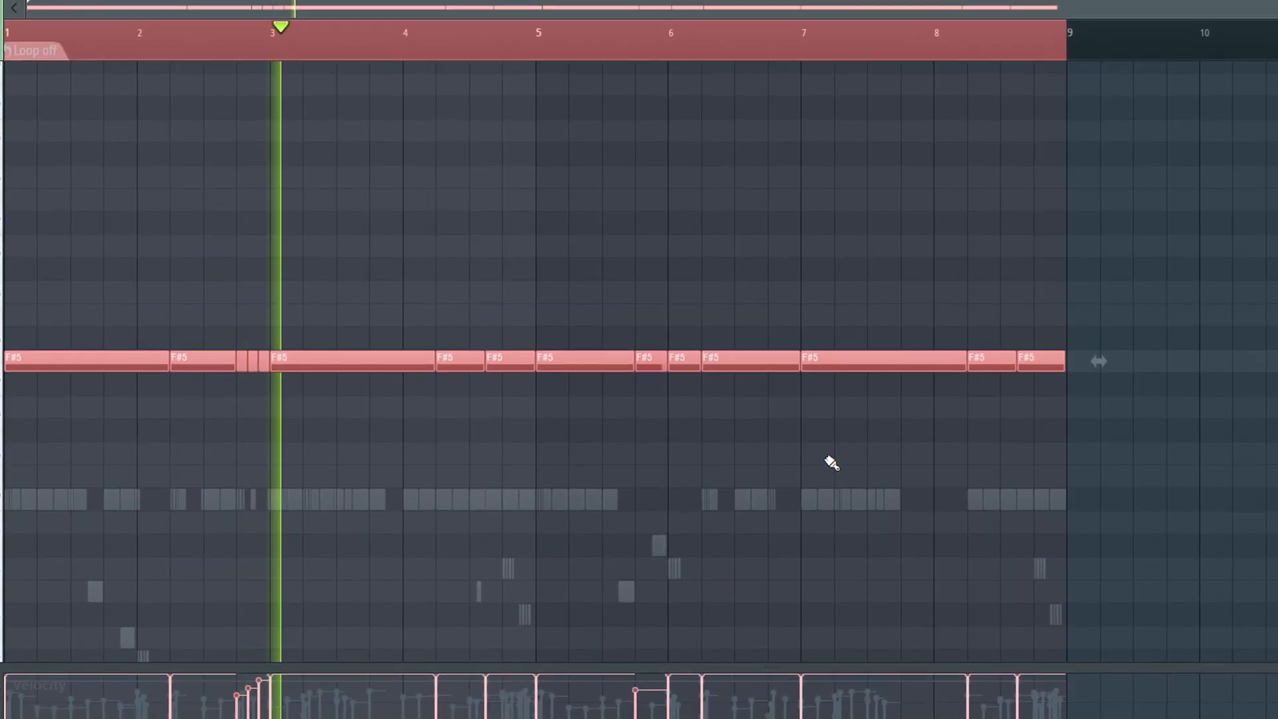
# Lower the longer 808 note in bar 2 to C#5 and lower the last 808 note of bar 4.
pyautogui.click(499, 361)
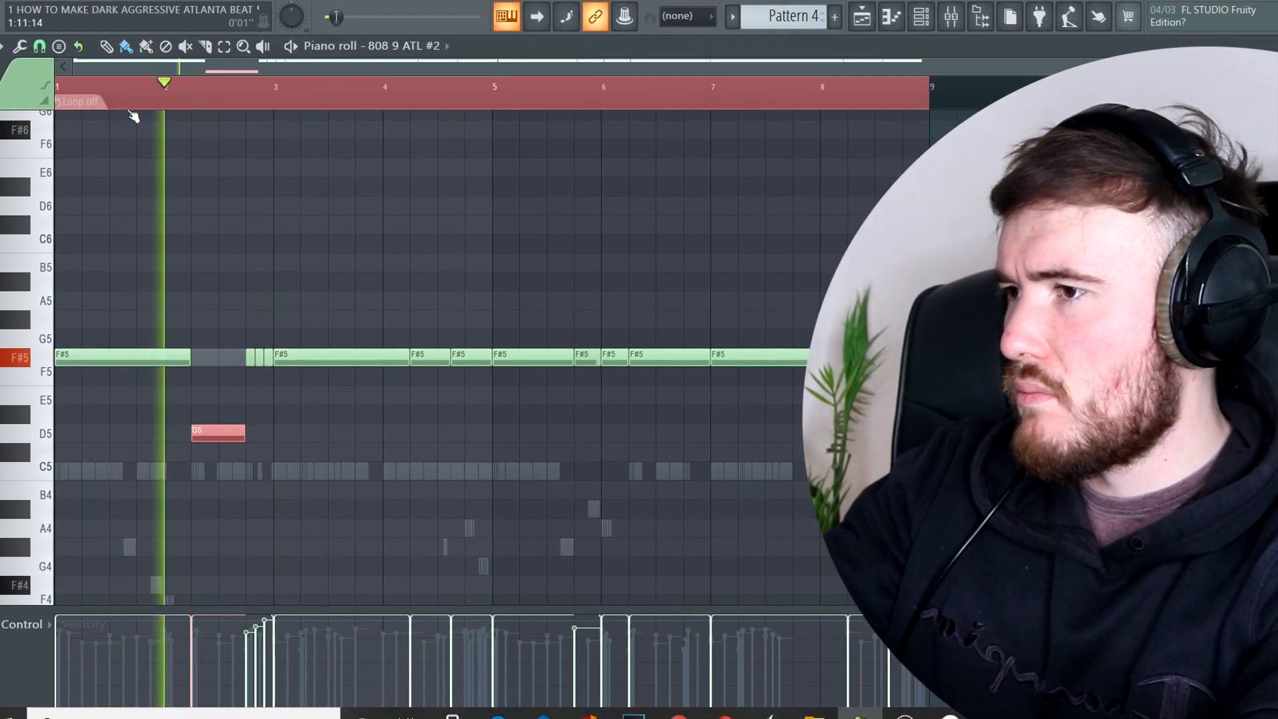
pyautogui.hotkey('shift', 'Down')
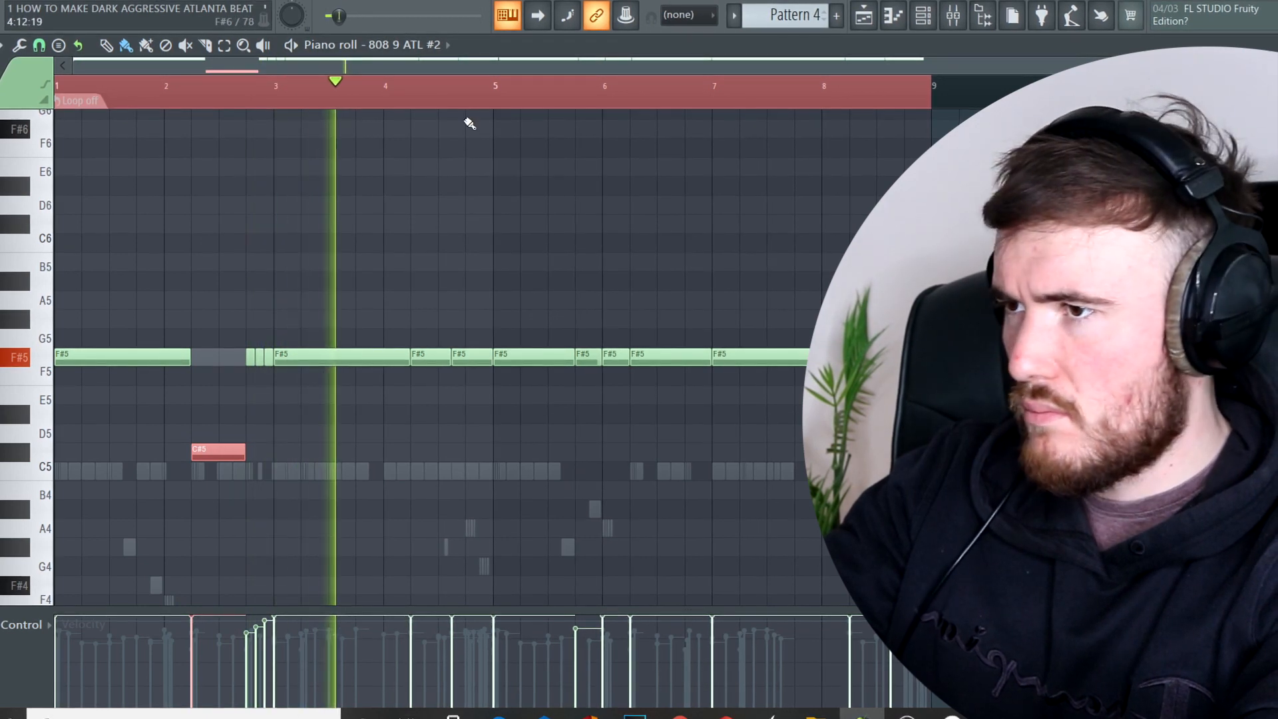
pyautogui.click(466, 358)
pyautogui.hotkey('shift', 'Down')
pyautogui.hotkey('shift', 'Down')
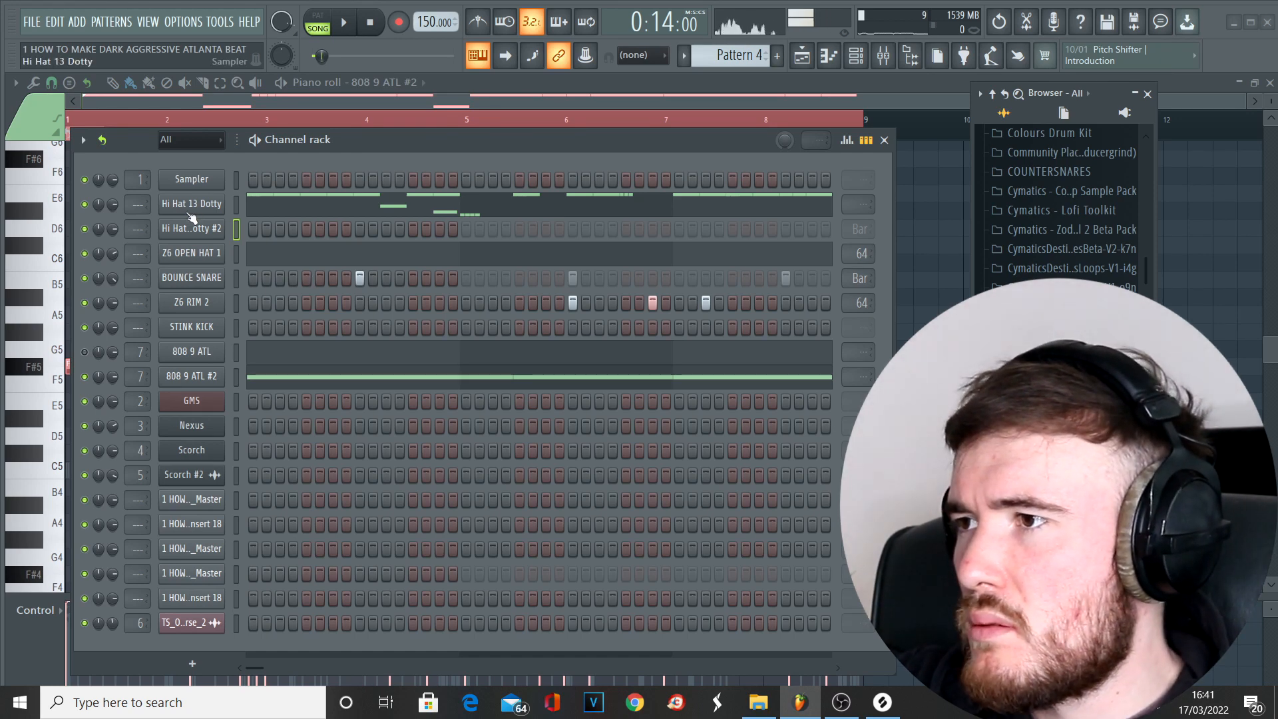
# Load a hi-hat MIDI pattern from the FUSION HI HAT MIDI KIT PREMIUM folder onto the Hi Hat 13 Dotty #2 channel.
pyautogui.scroll(-15, 1036, 337)
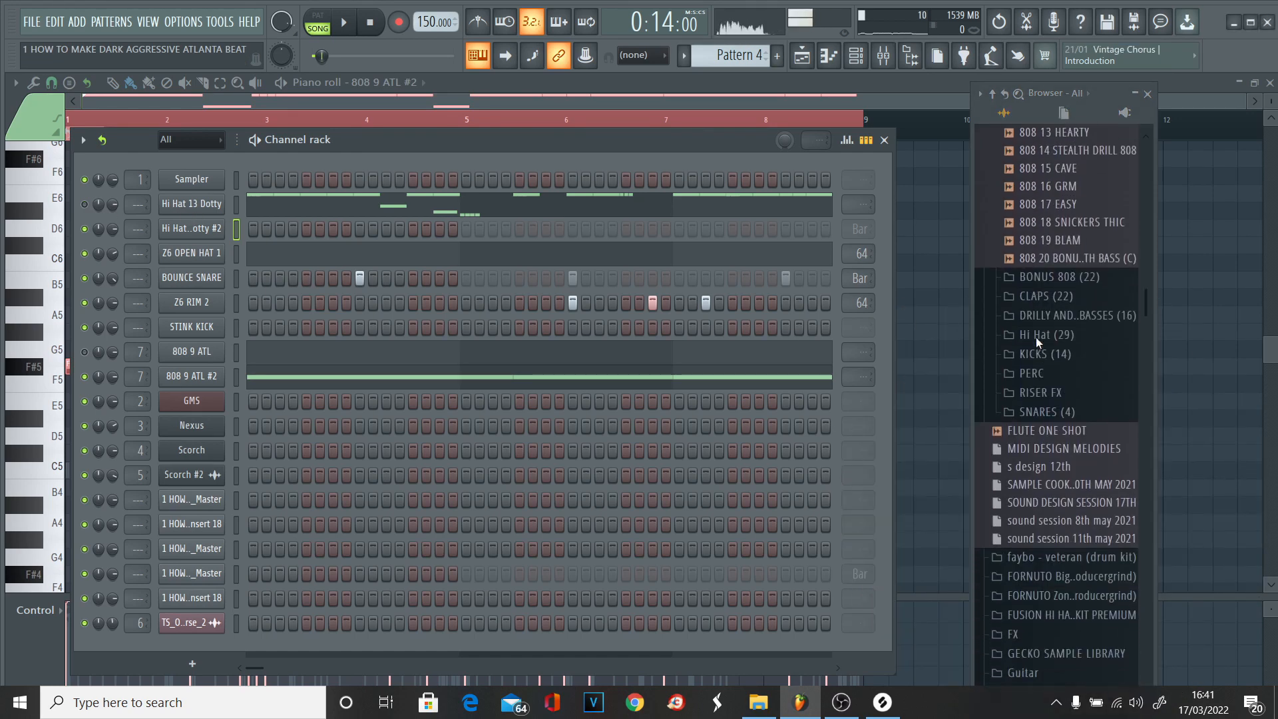
pyautogui.scroll(-1, 1036, 338)
pyautogui.click(1037, 359)
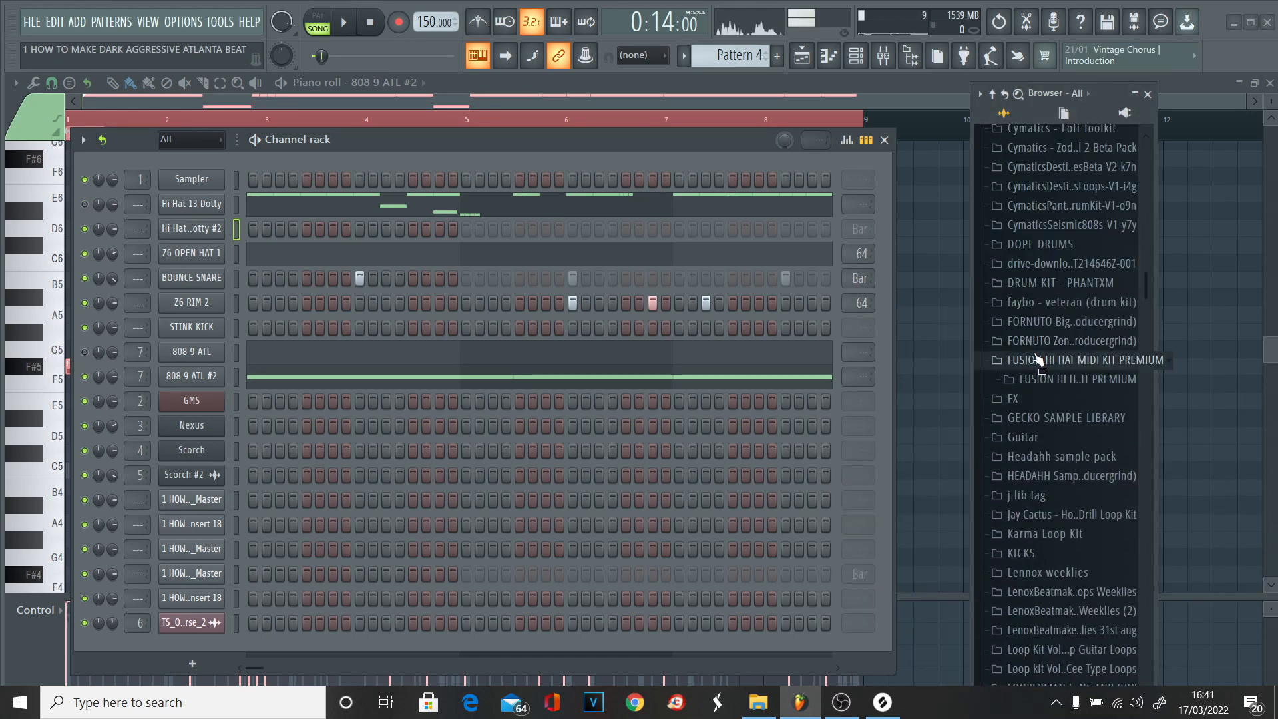
pyautogui.click(1044, 395)
pyautogui.scroll(-5, 1059, 427)
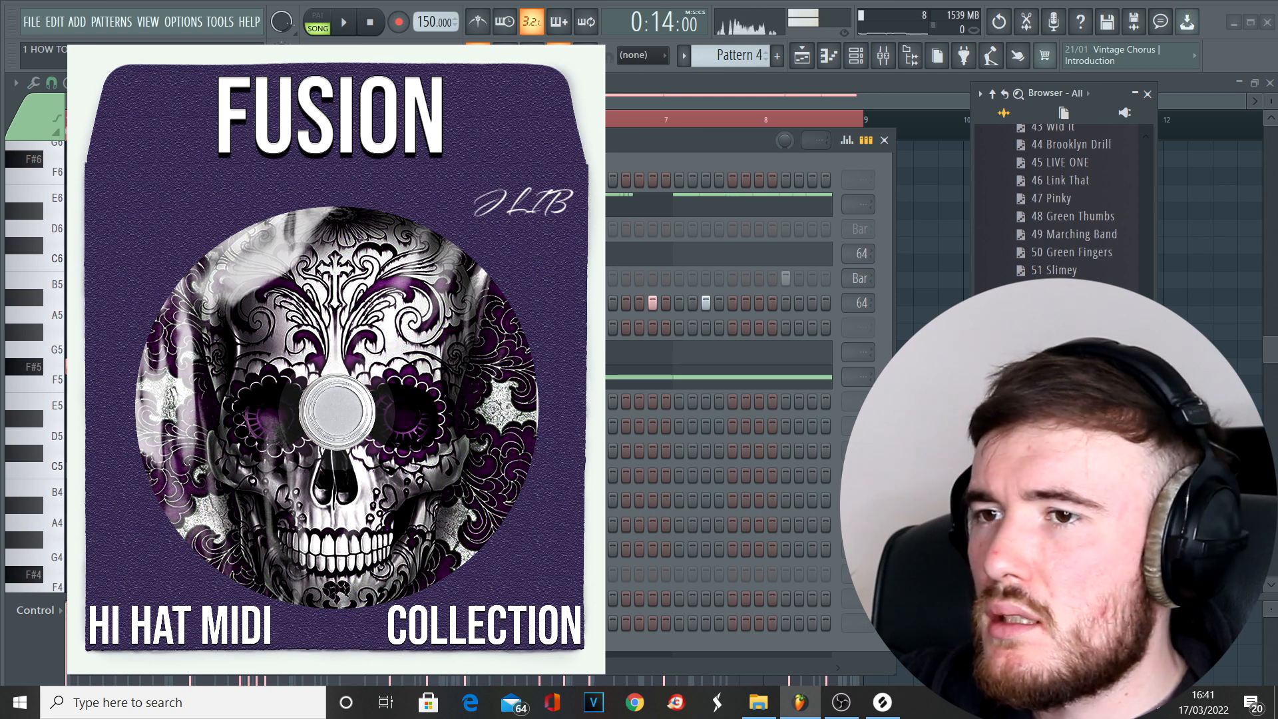
pyautogui.moveTo(1055, 486); pyautogui.dragTo(237, 241)
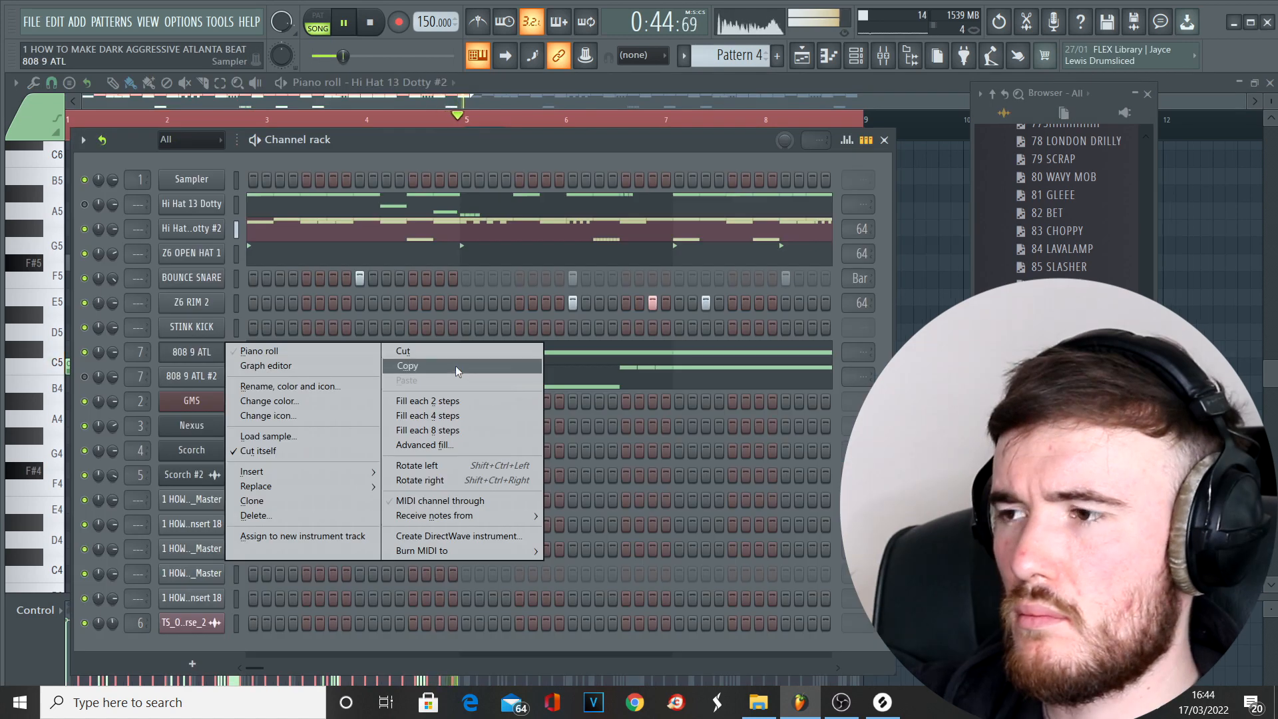
# Copy the 808 9 ATL notes into the STINK KICK channel and route the kick to mixer track 8.
pyautogui.click(457, 371)
pyautogui.rightClick(220, 323)
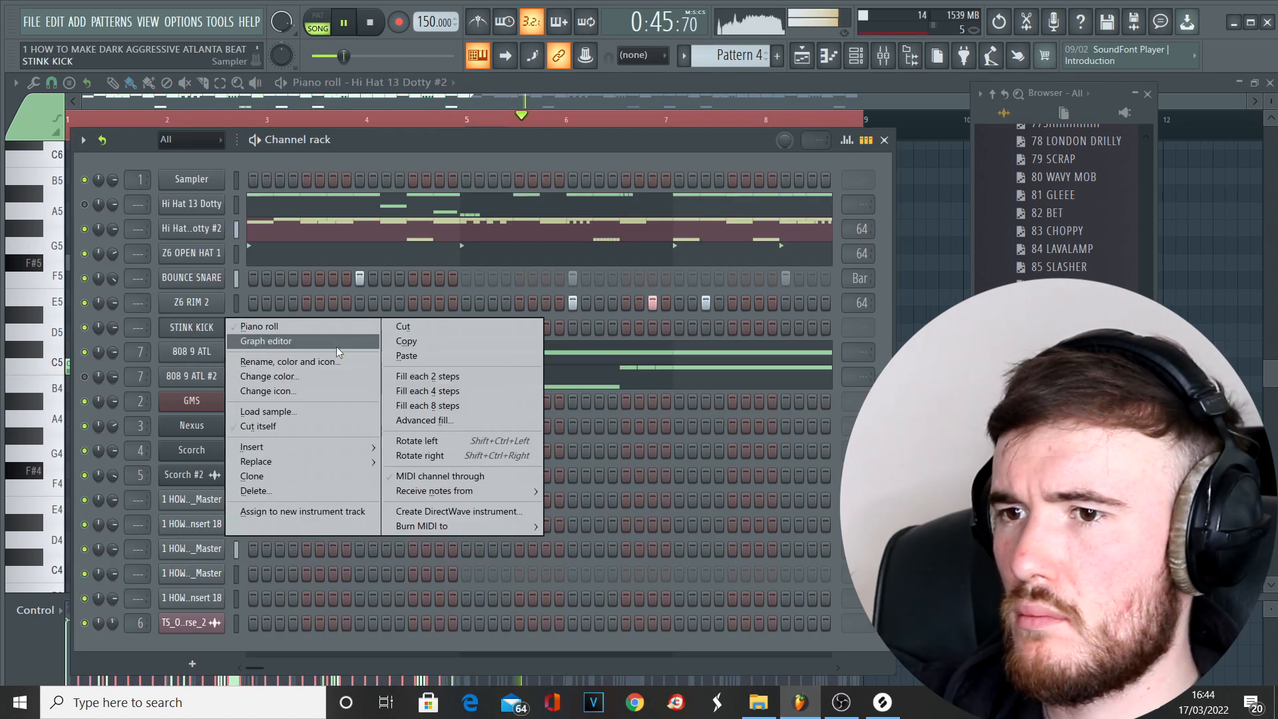
pyautogui.click(399, 356)
pyautogui.hotkey('ctrl', 'l')
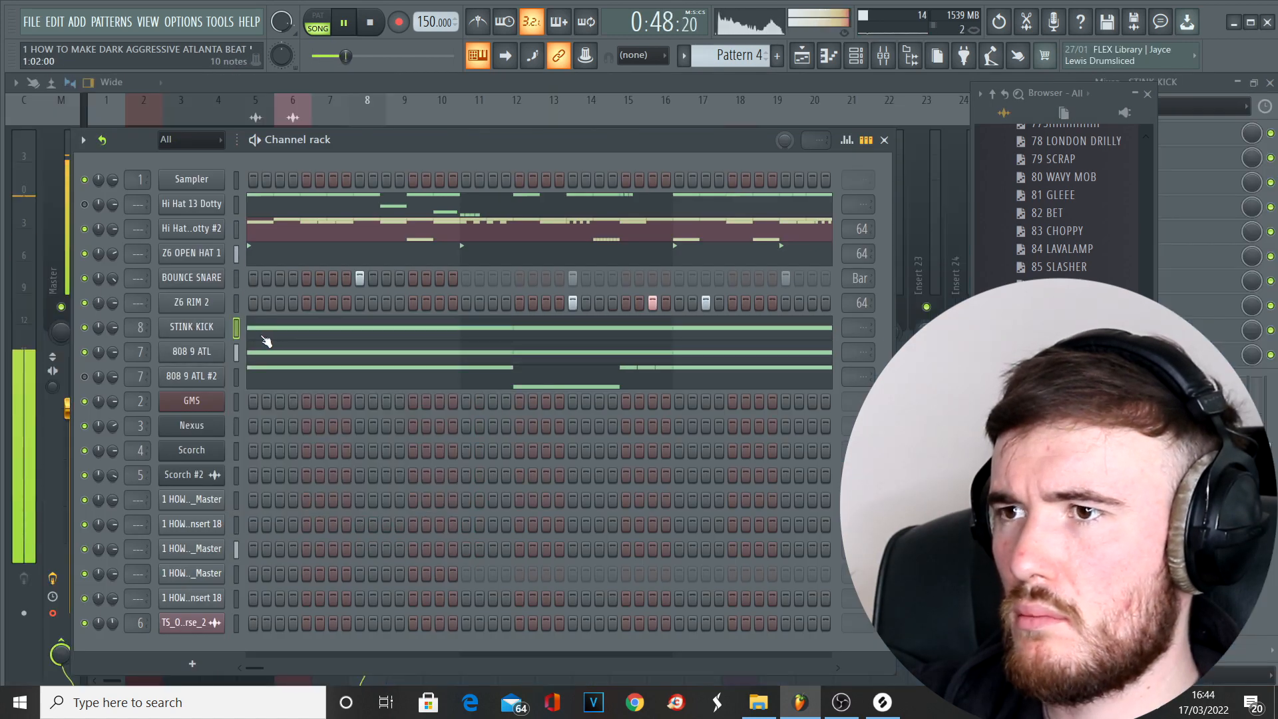
# Transpose all STINK KICK notes down 6 semitones to C5.
pyautogui.click(264, 337)
pyautogui.hotkey('alt', 'k')
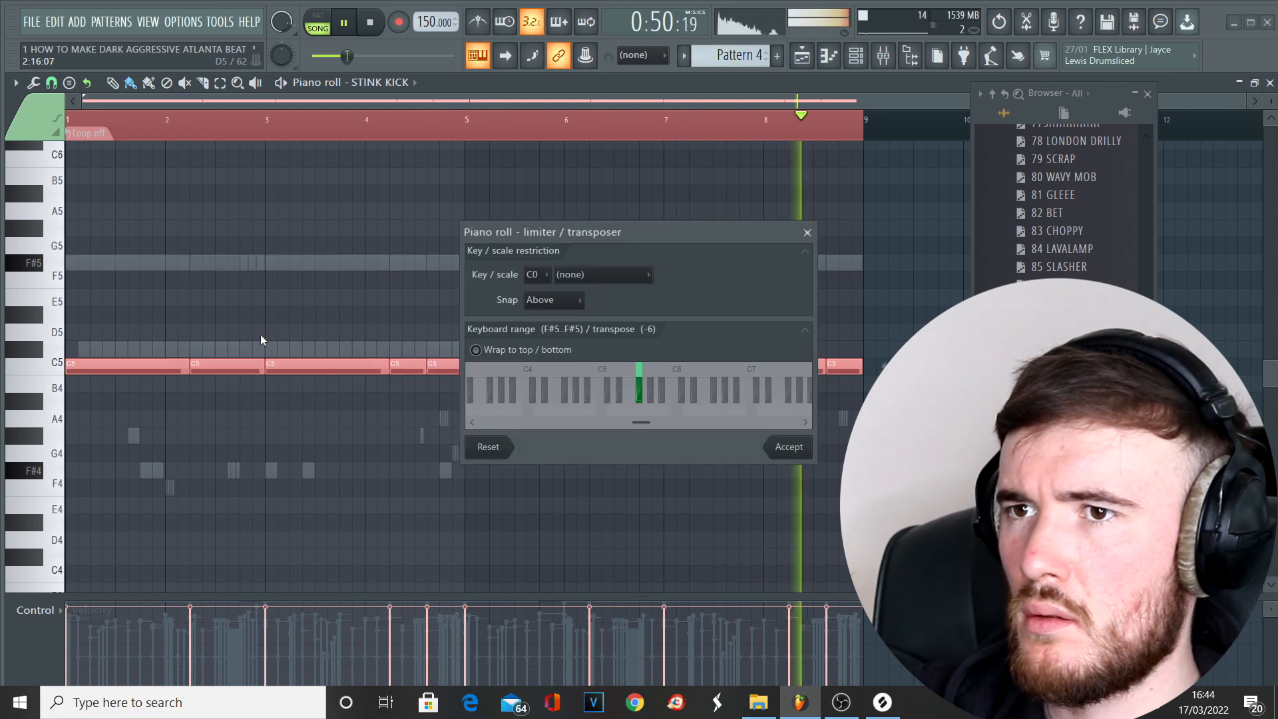
pyautogui.scroll(2, 486, 381)
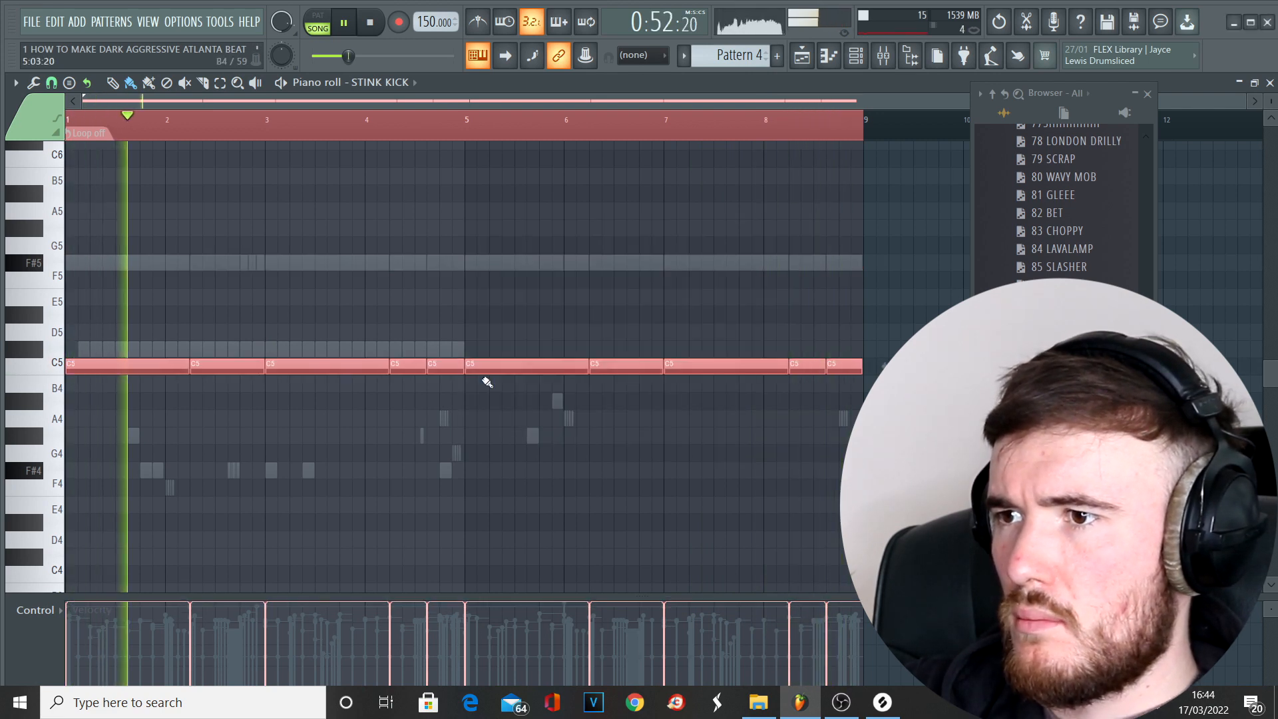
# Open the mixer at the STINK KICK track.
pyautogui.click(884, 58)
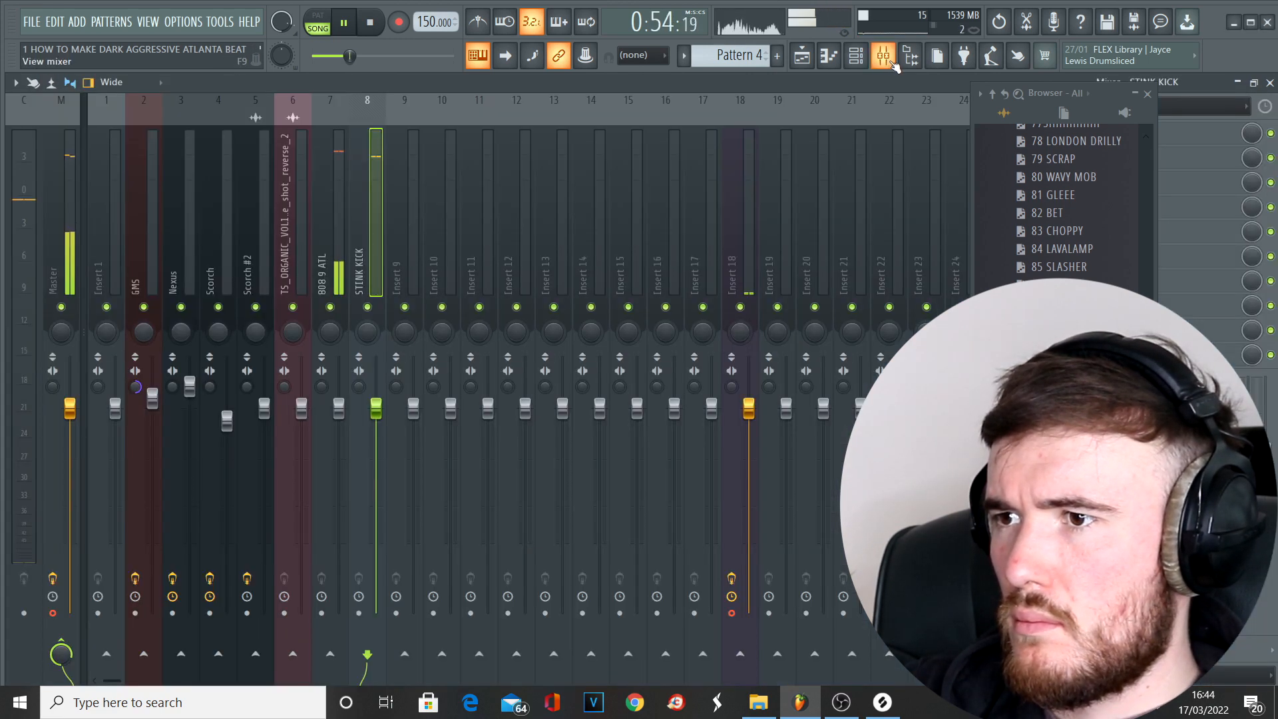